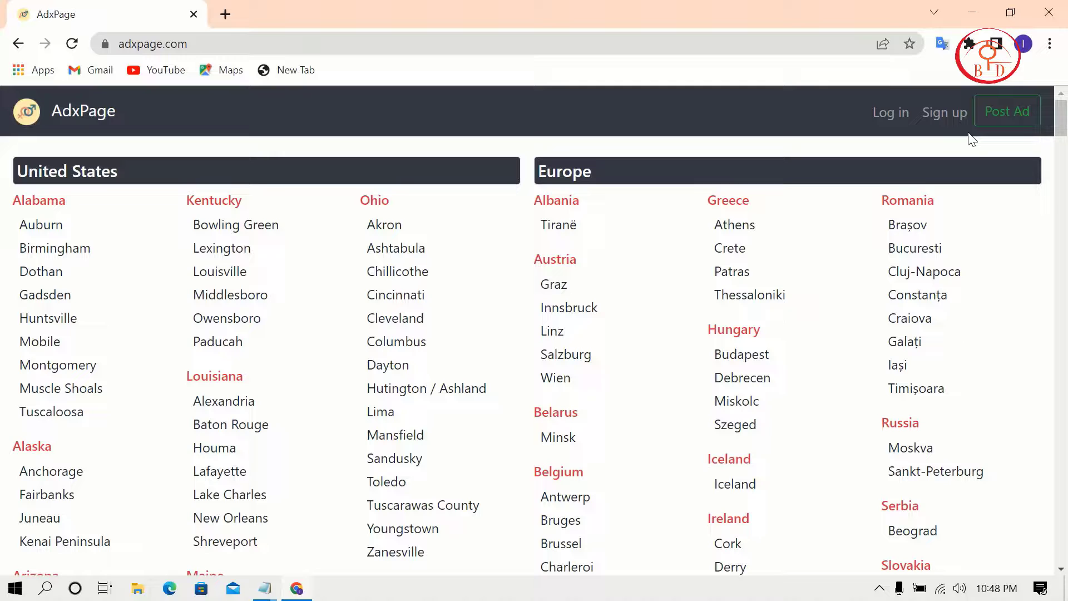
- Open the AdxPage sign-up form and go through its email and password fields
click(943, 112)
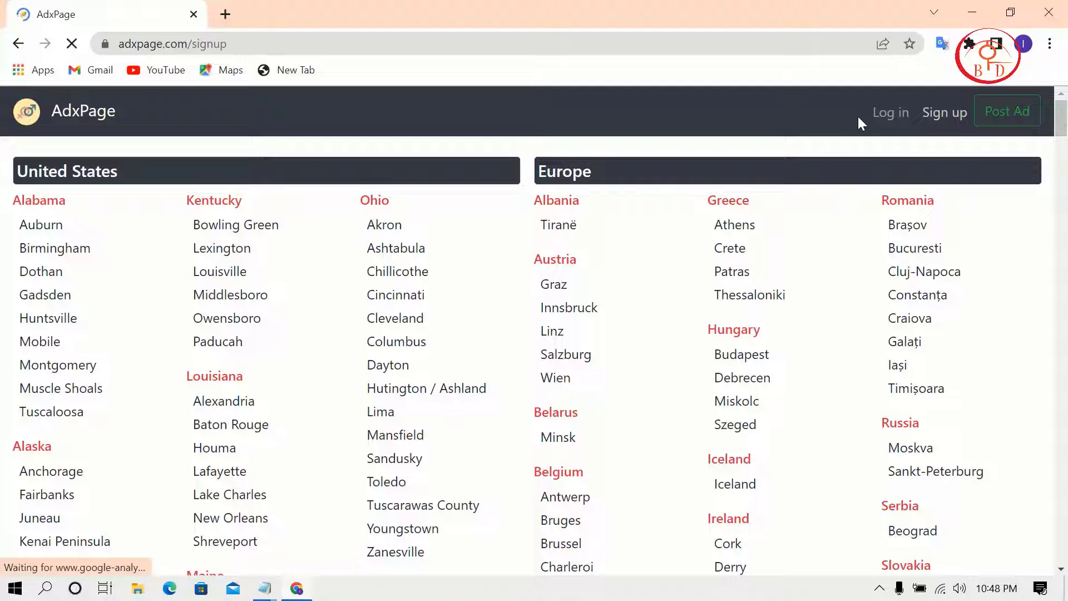
click(455, 313)
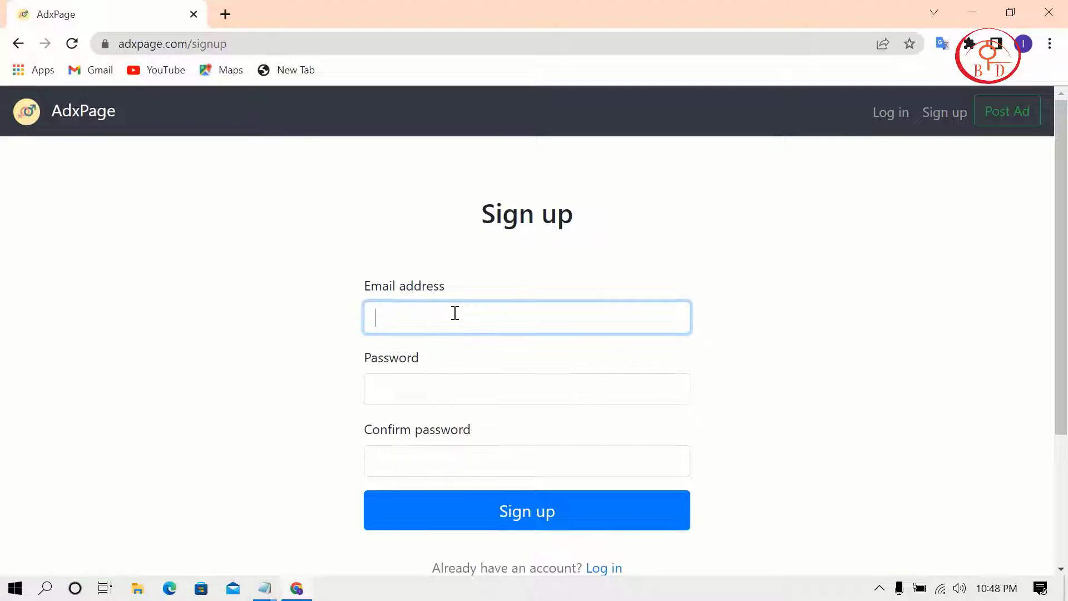
scroll(455, 313, down, 2)
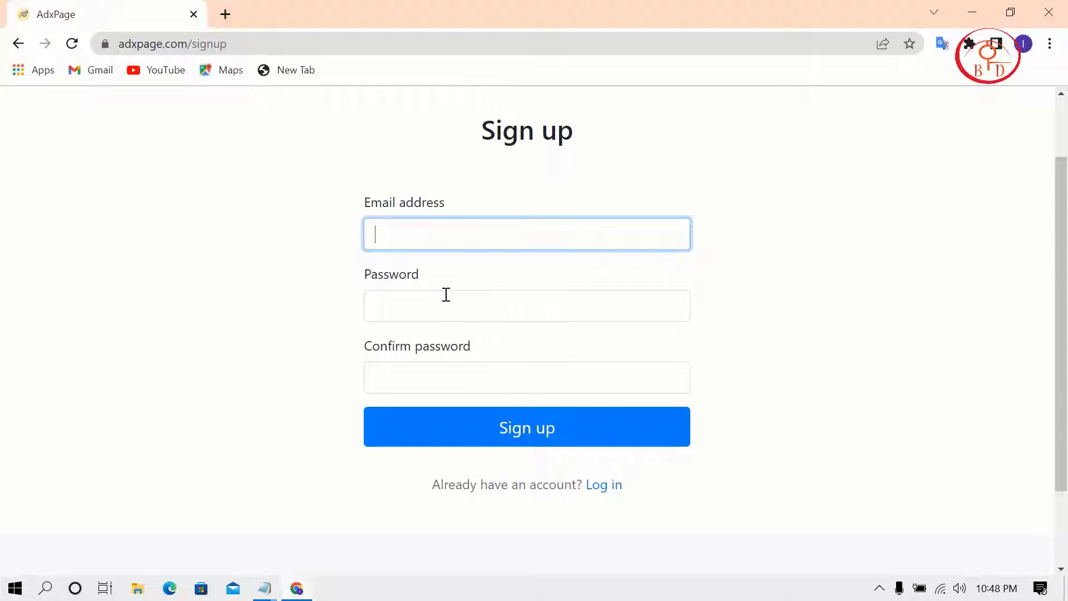
click(446, 295)
click(438, 373)
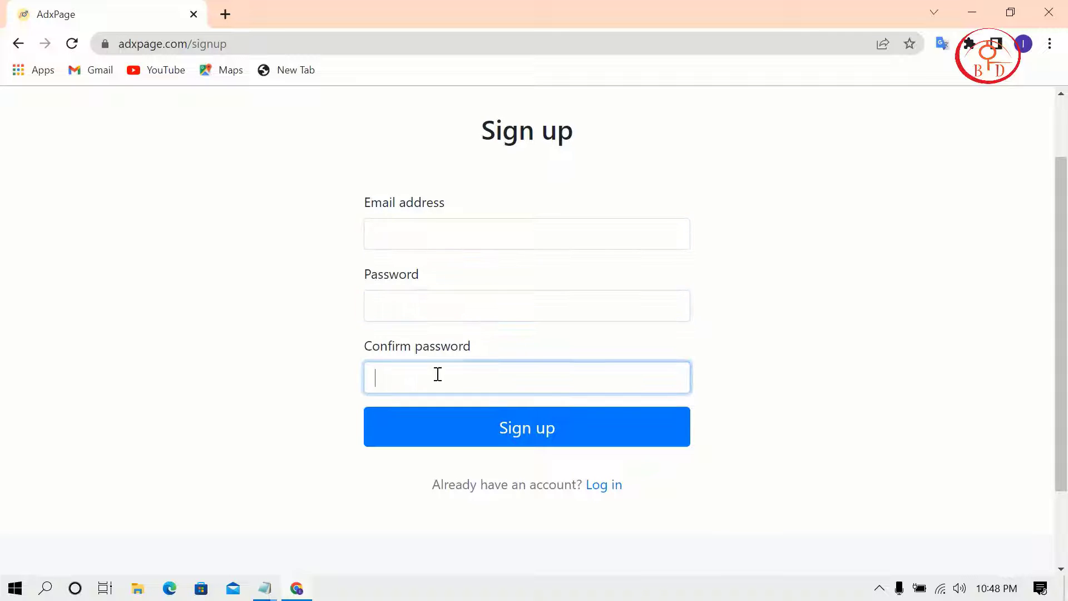
- Open tempmailo.com in a new browser tab and copy the temporary email address it offers
click(225, 14)
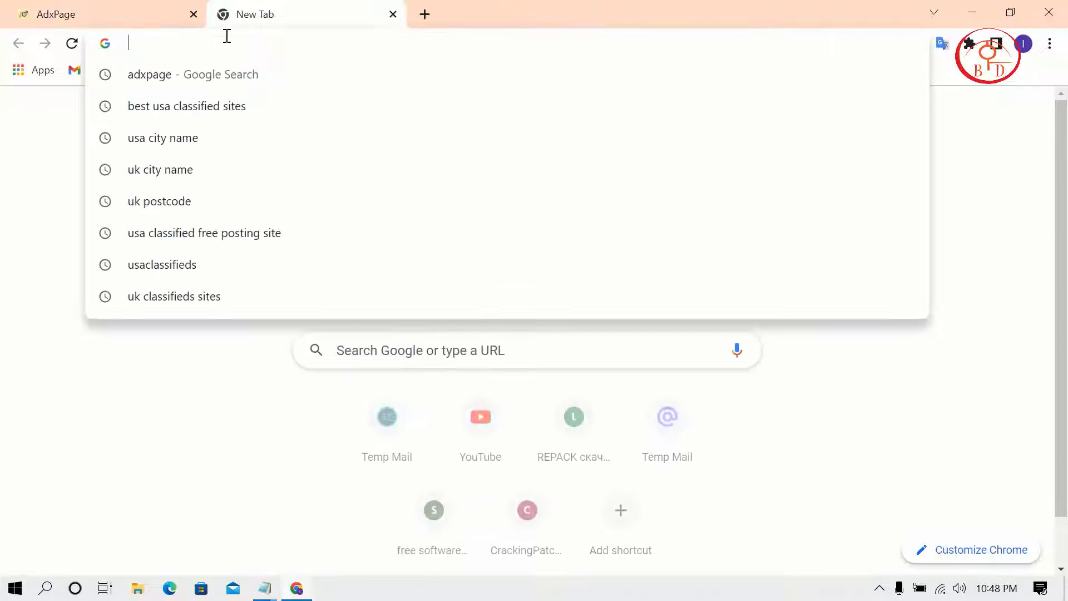
text(tempmailo.com)
key(Return)
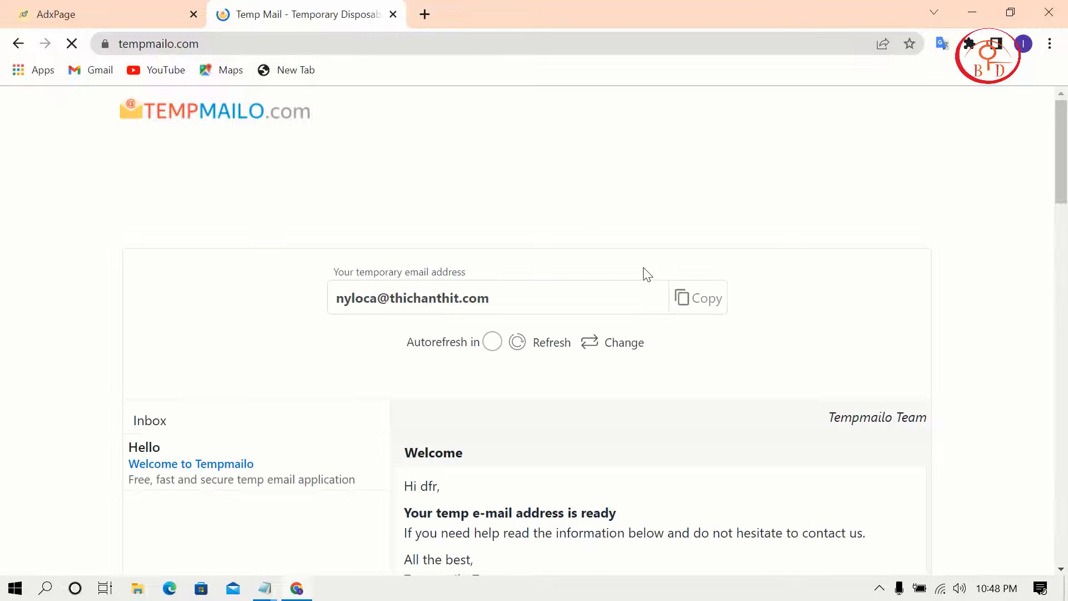
click(691, 305)
- Register on AdxPage with the copied temporary email address, entering and confirming the account password, and submit the form
click(84, 14)
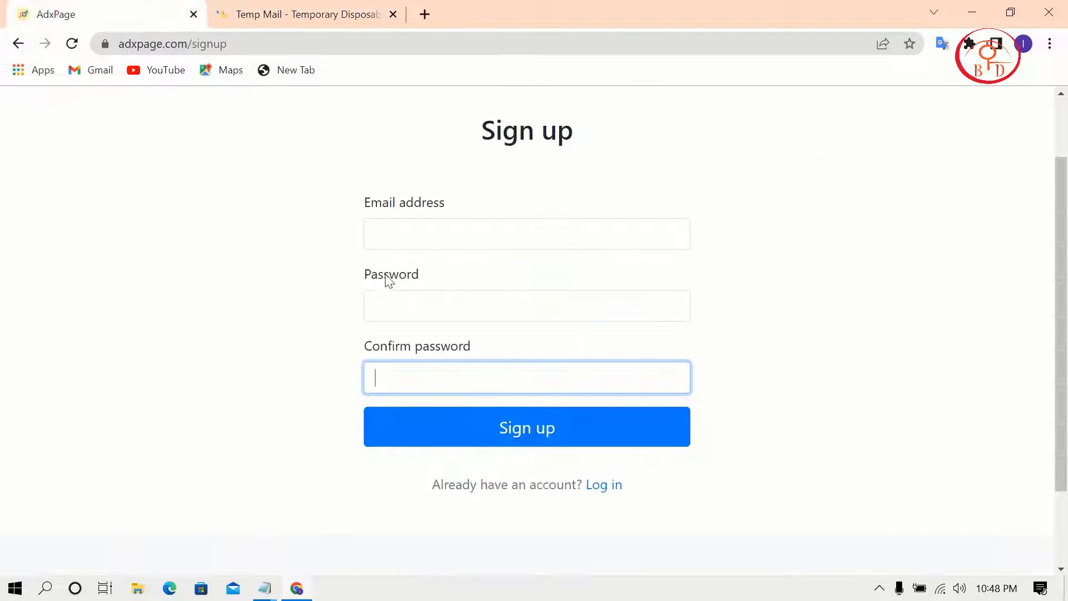
click(420, 241)
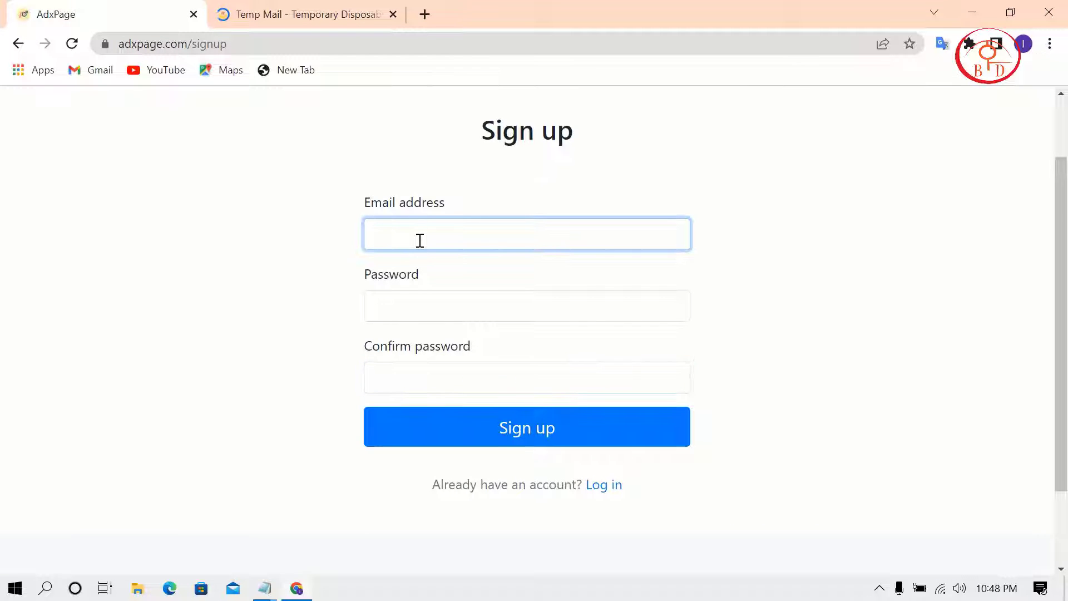
key(ctrl+v)
click(450, 302)
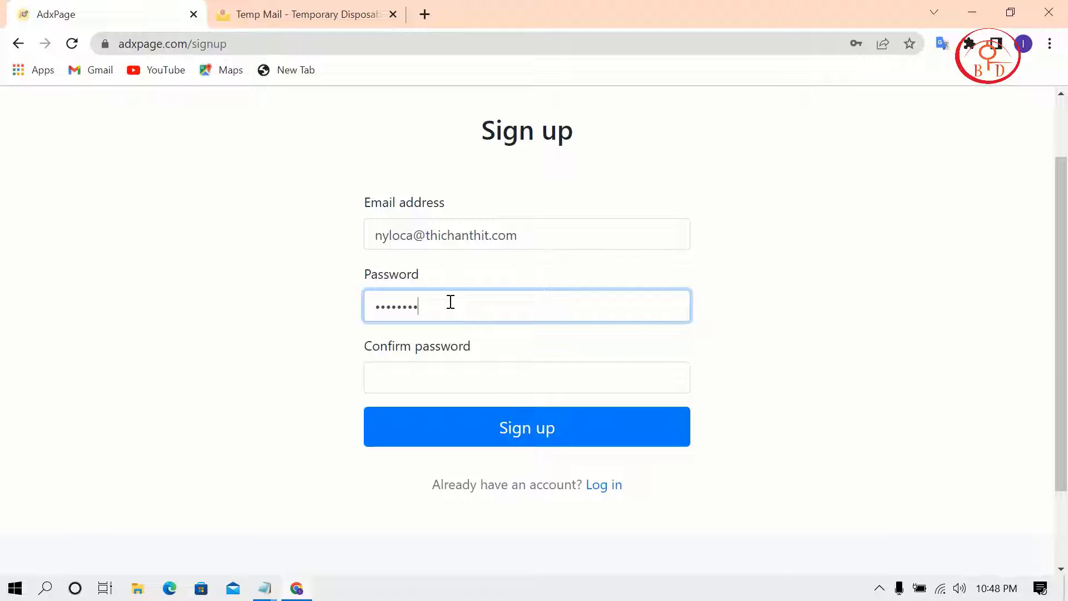
click(460, 368)
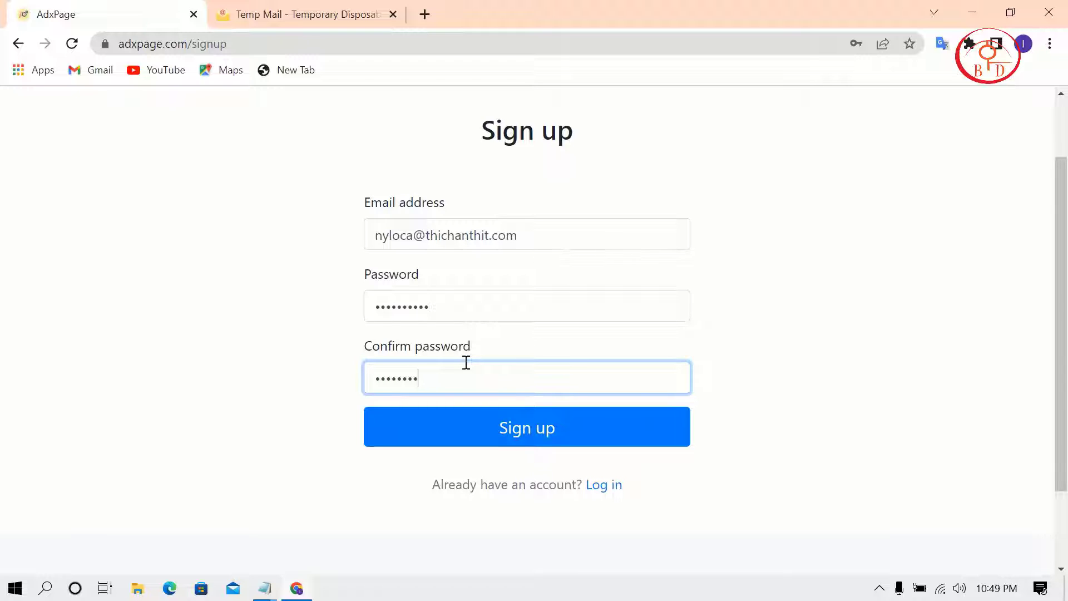
click(493, 429)
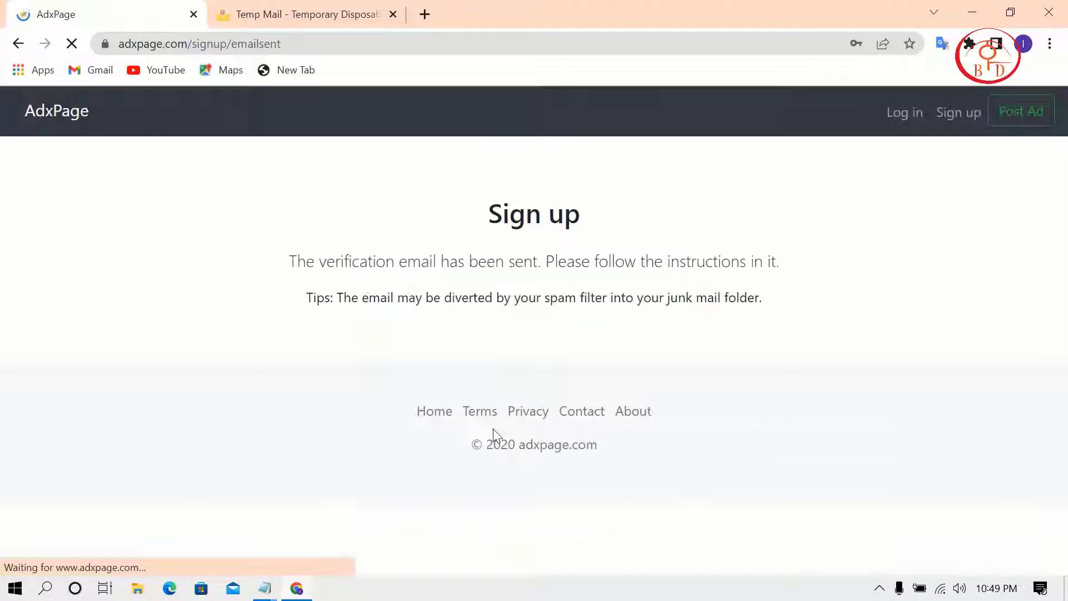
- Return to the temporary mailbox, reload it and open the AdxPage Verify Email message
drag(283, 261, 477, 266)
click(828, 271)
click(290, 14)
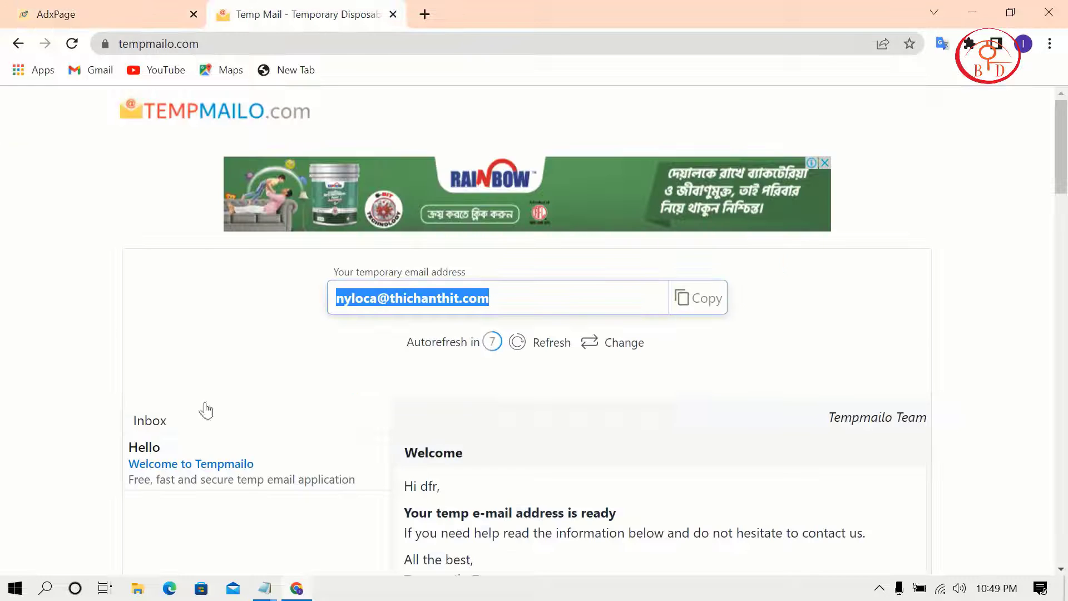
click(73, 44)
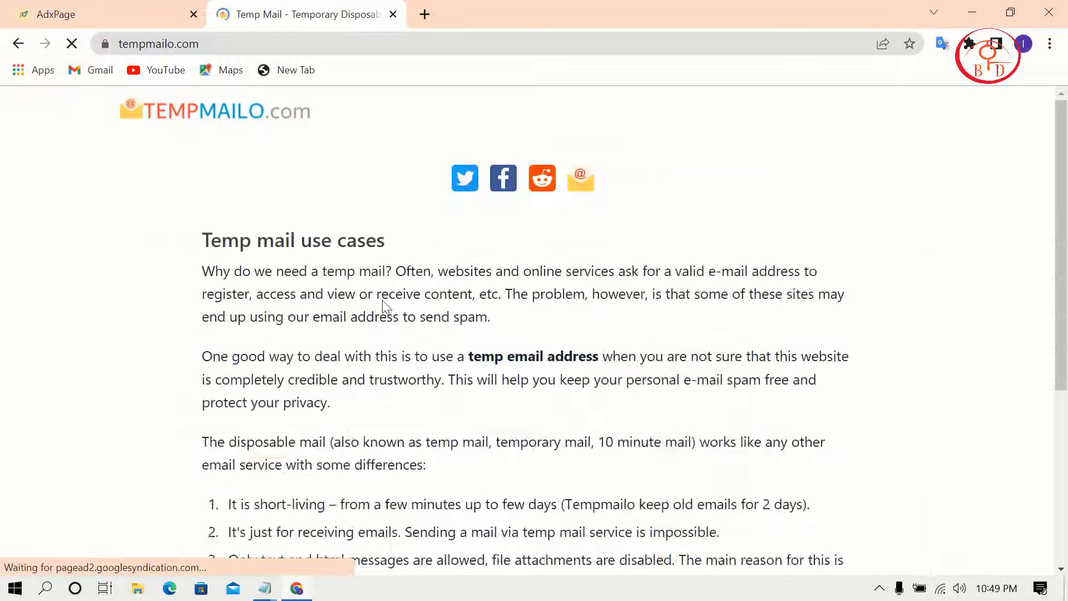
click(191, 380)
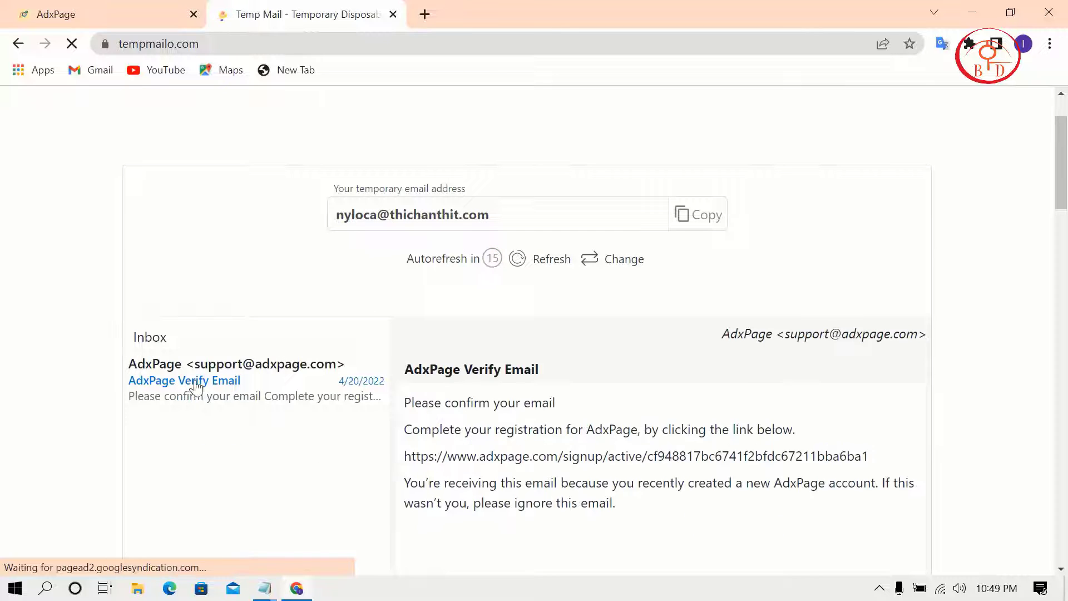
- Select the full verification link in the AdxPage email and go to it
scroll(612, 222, down, 4)
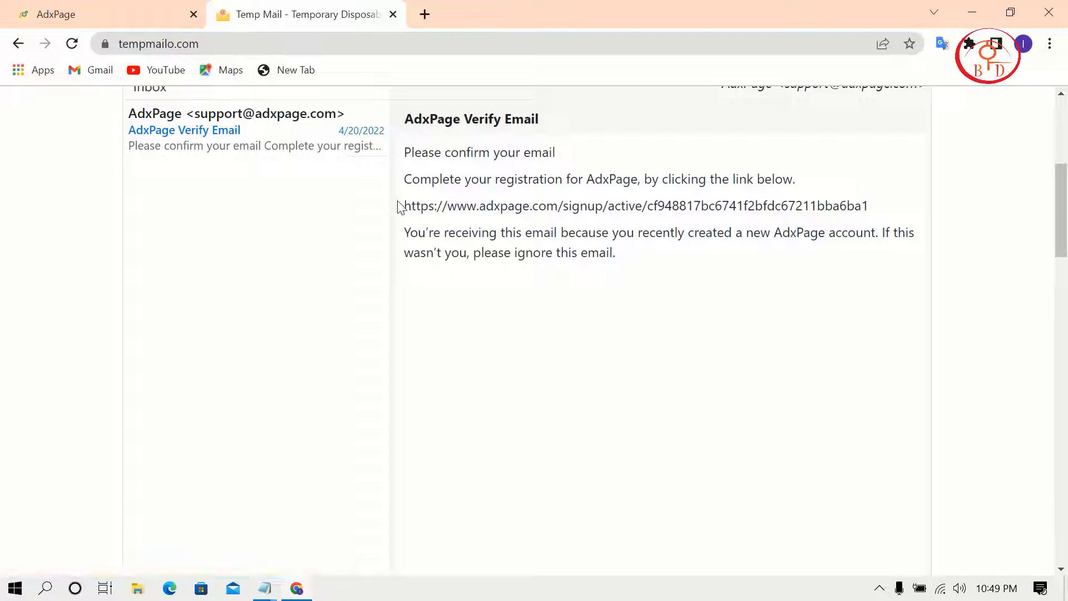
drag(398, 206, 865, 207)
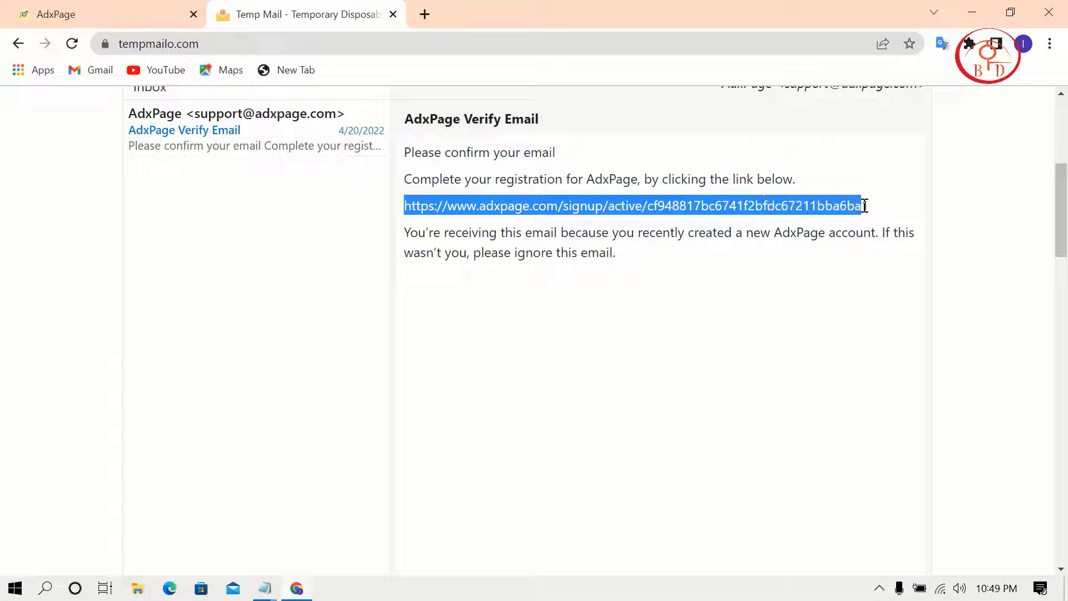
right_click(869, 206)
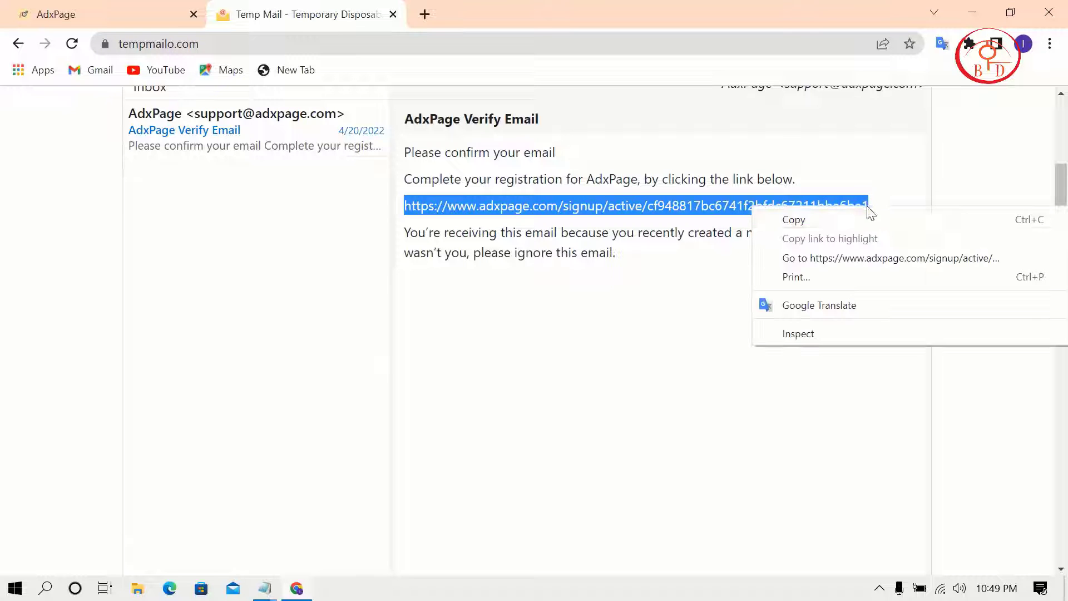
click(864, 255)
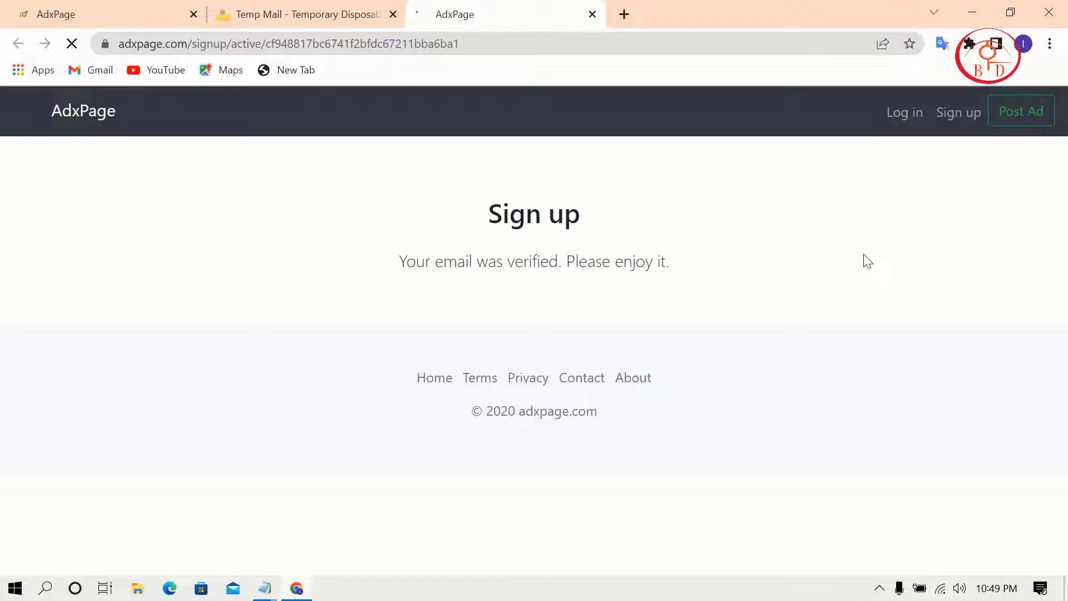
mouse_move(329, 266)
mouse_down()
mouse_move(708, 308)
mouse_move(410, 250)
mouse_move(340, 257)
mouse_up()
click(715, 310)
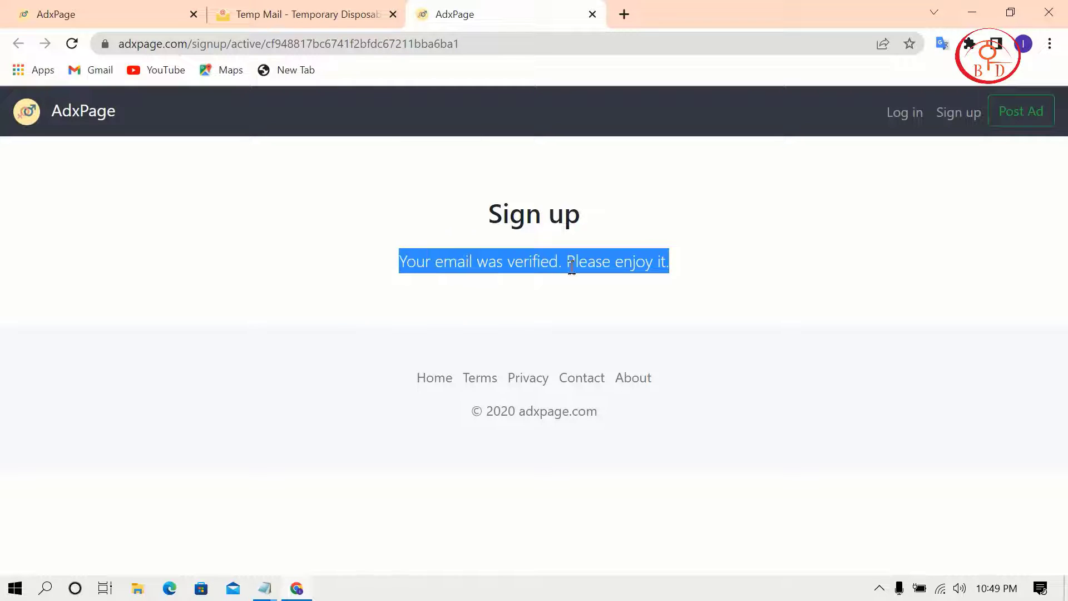
click(728, 297)
- Log in to AdxPage with the temporary email address and the account password
click(904, 117)
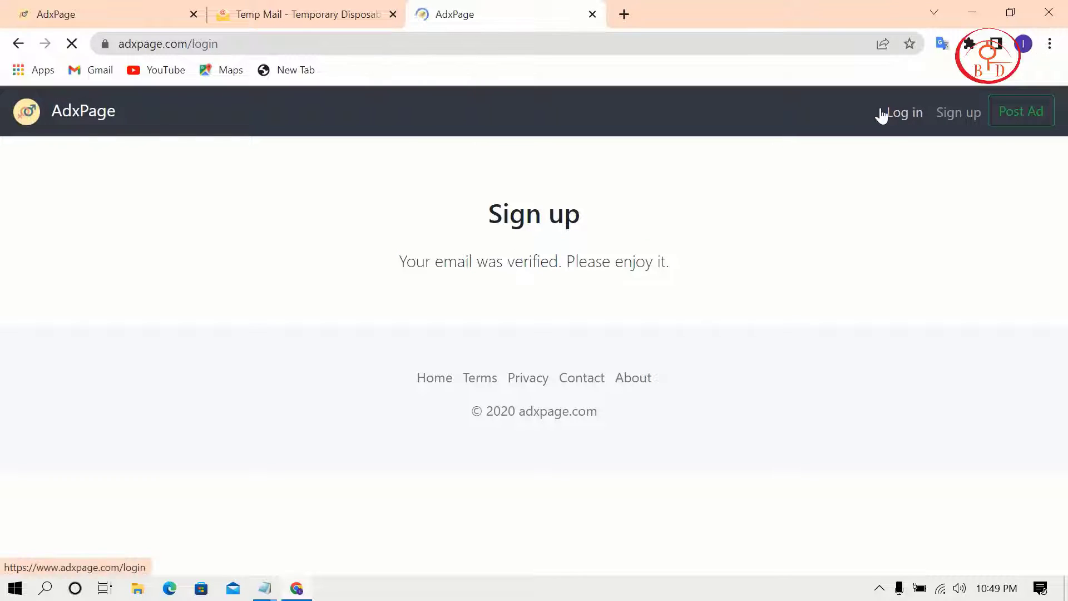
click(414, 331)
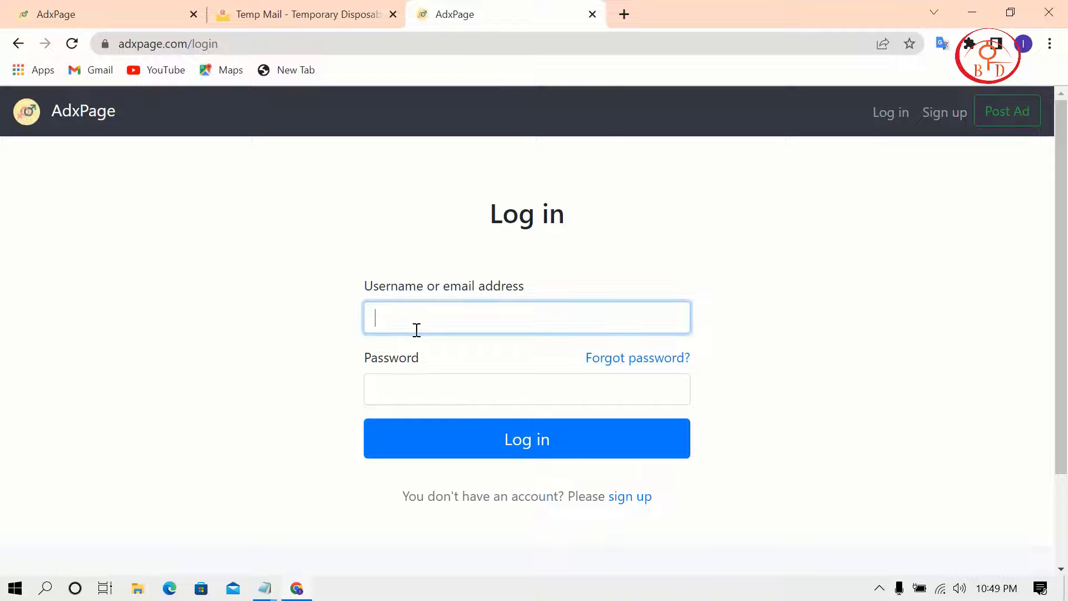
right_click(416, 332)
click(471, 216)
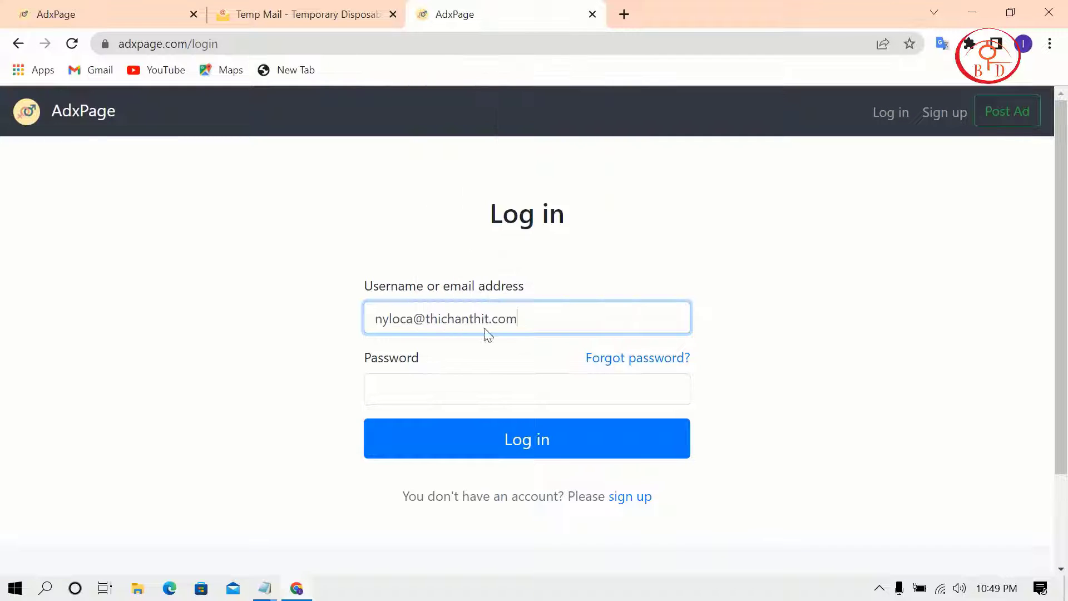
click(449, 389)
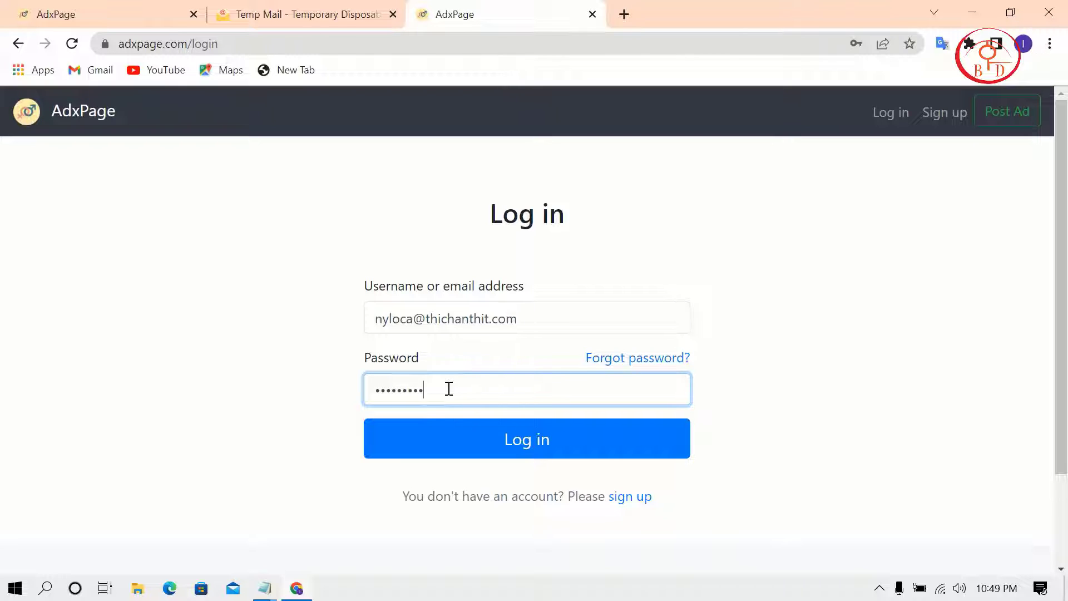
click(474, 437)
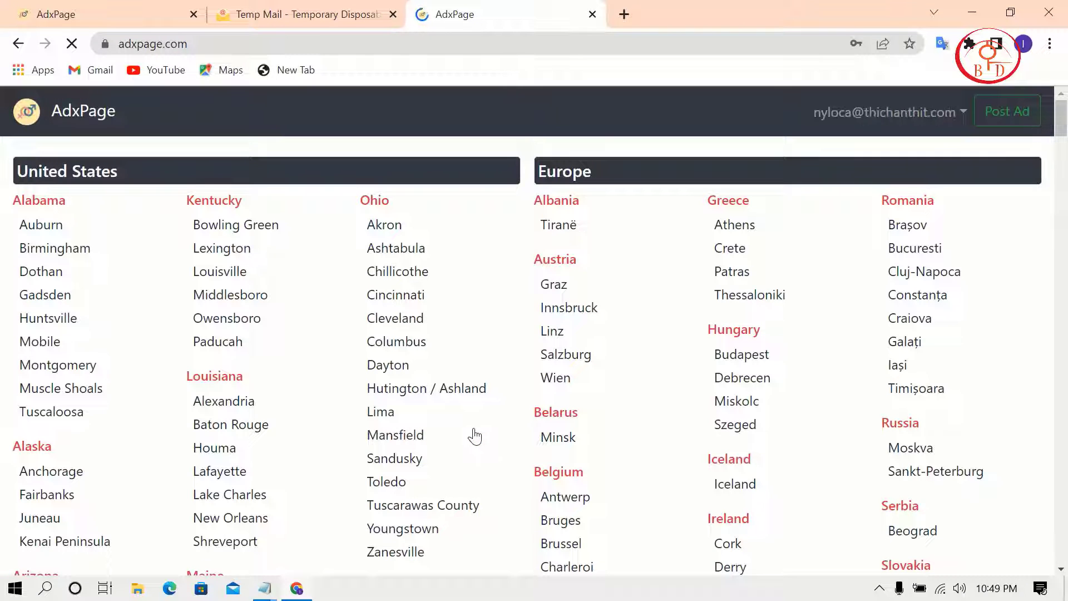
- Start a new ad for Bakersfield, California, in the United States and choose the Health & Beauty category
click(993, 117)
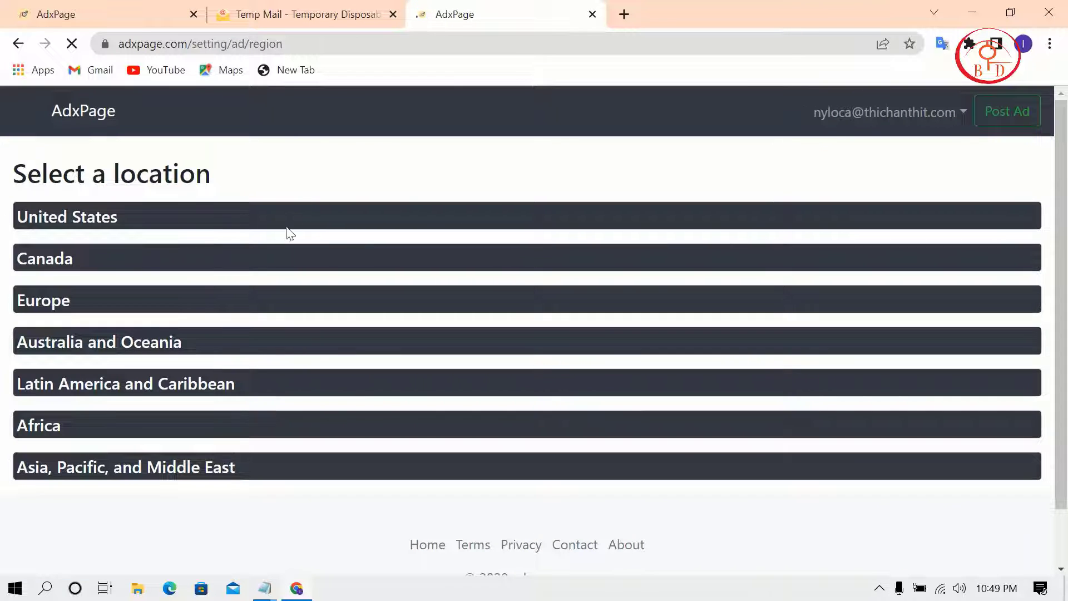
click(101, 215)
scroll(279, 339, down, 5)
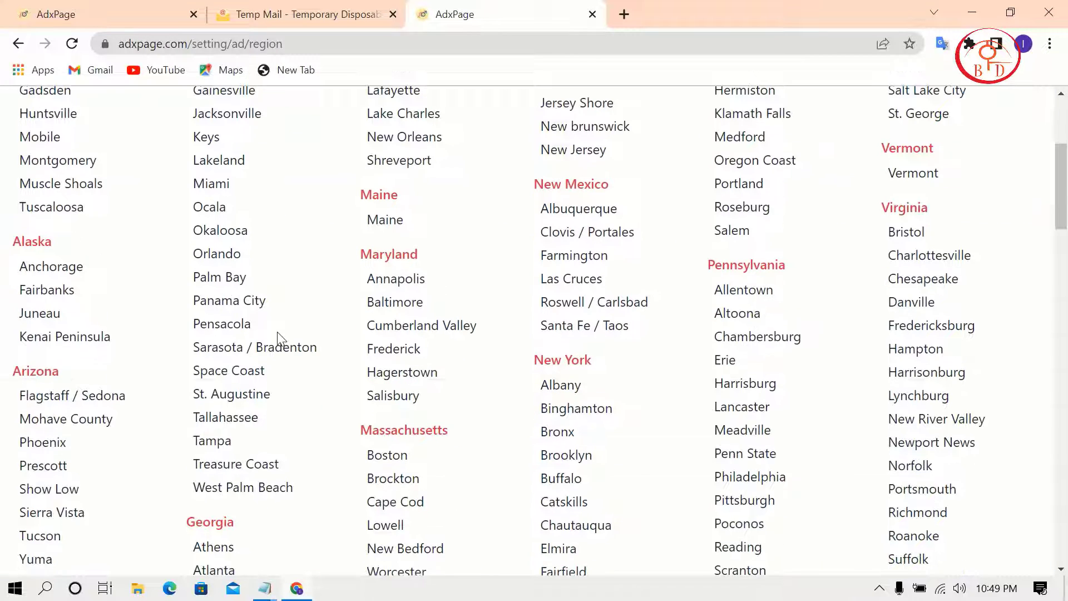
scroll(278, 338, down, 6)
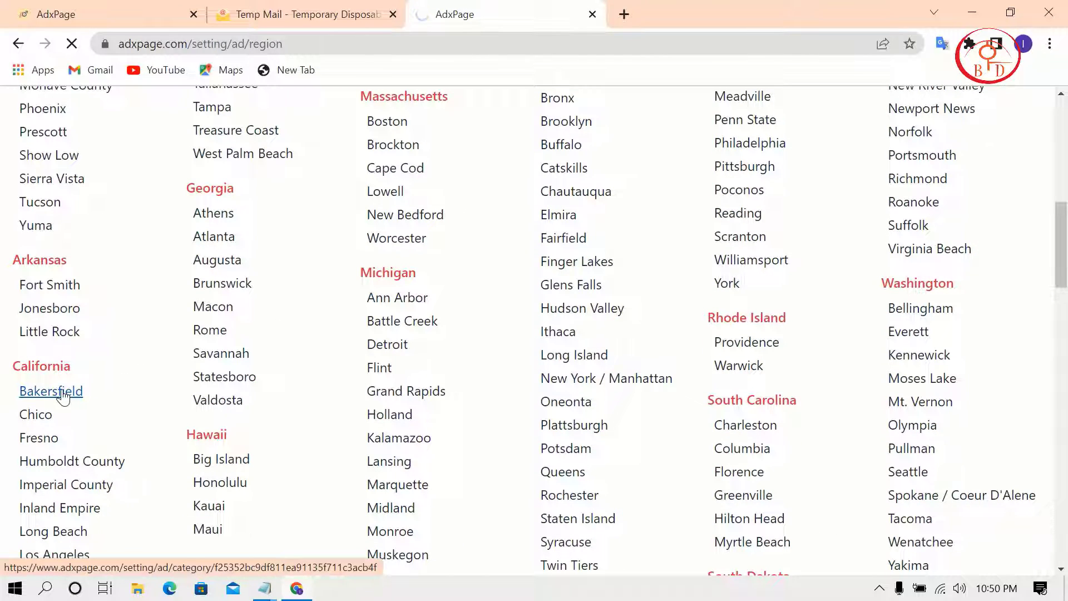
click(63, 396)
scroll(815, 383, down, 9)
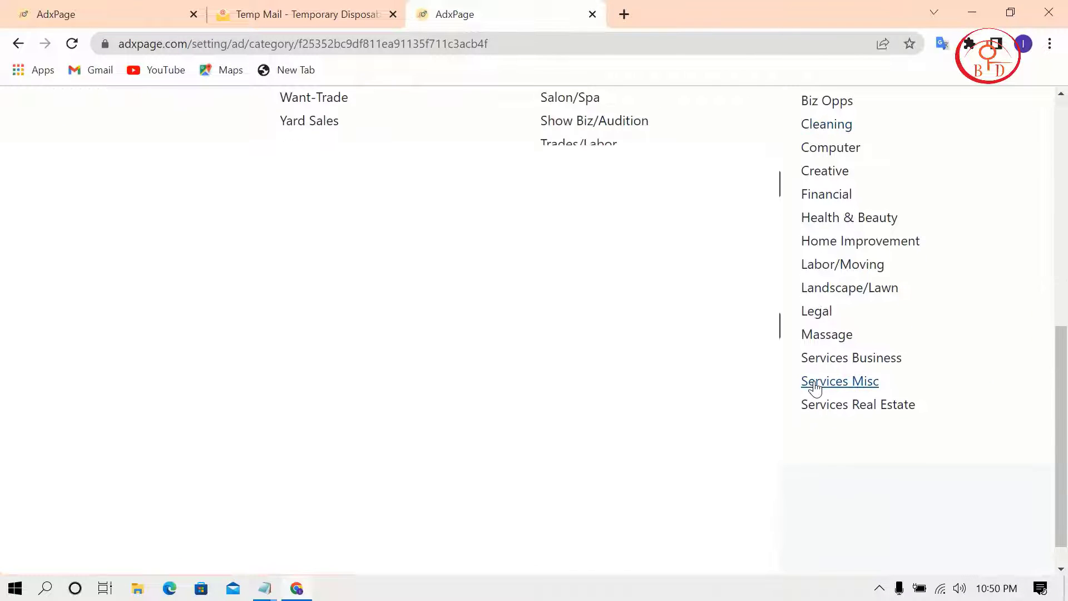
click(858, 218)
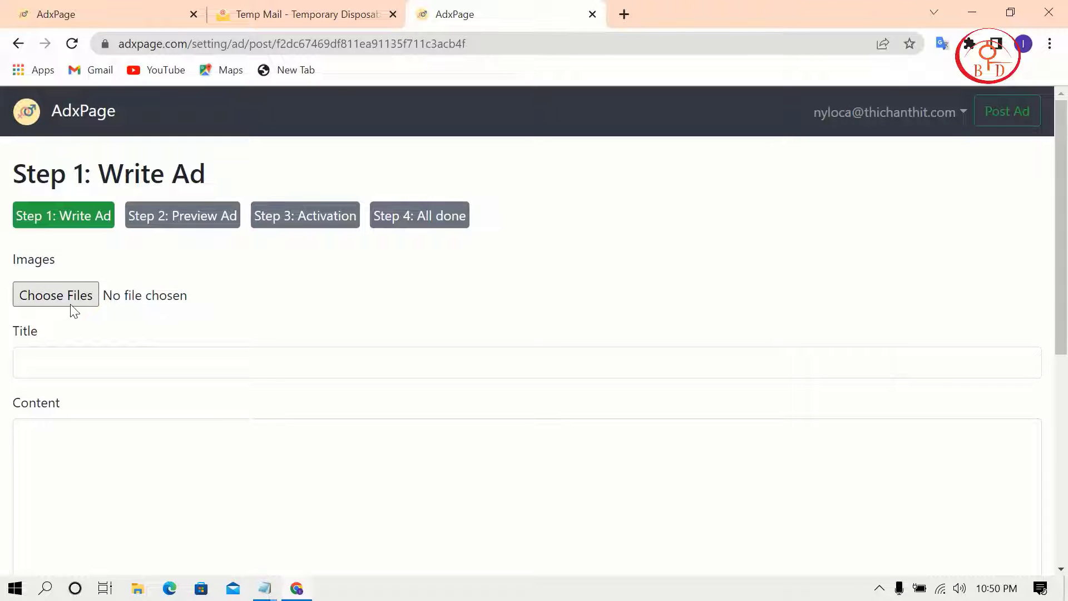
- Upload the image img-3 from the Downloads folder to the ad
click(58, 297)
scroll(299, 272, down, 15)
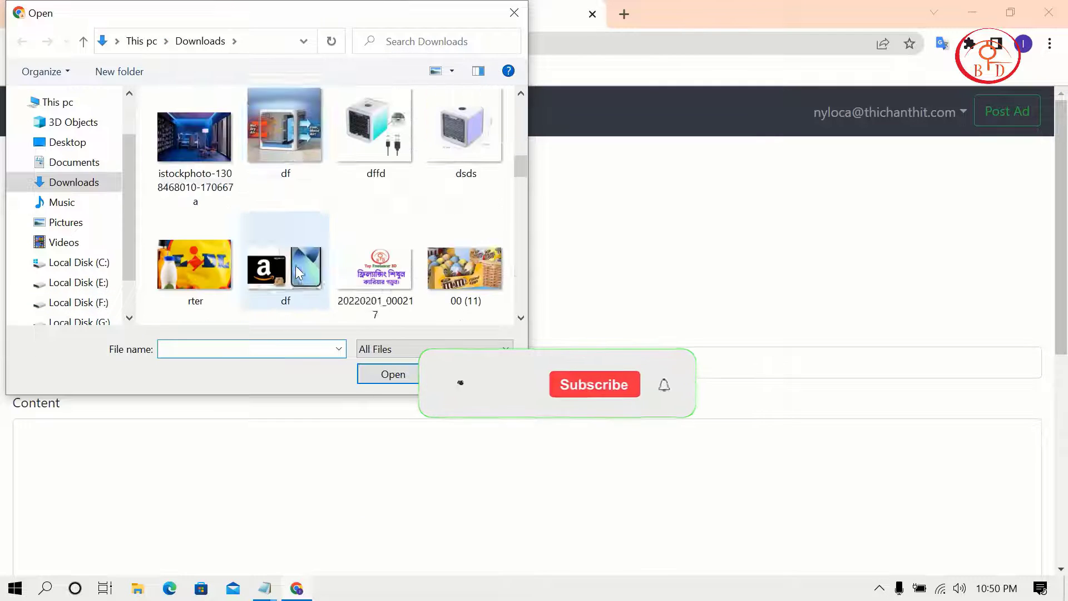
scroll(299, 273, down, 2)
click(363, 169)
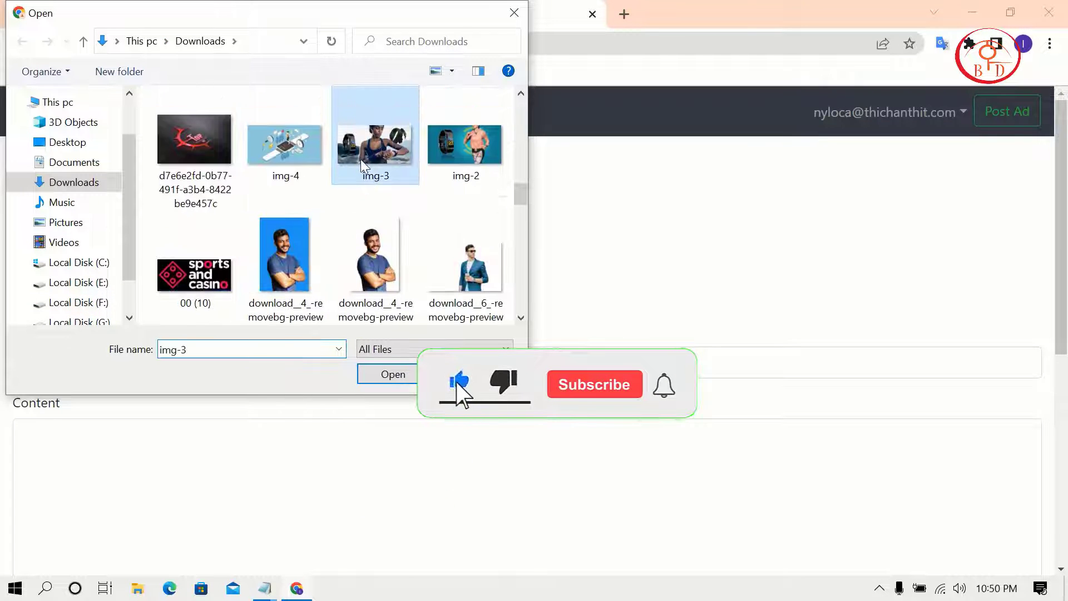
click(388, 373)
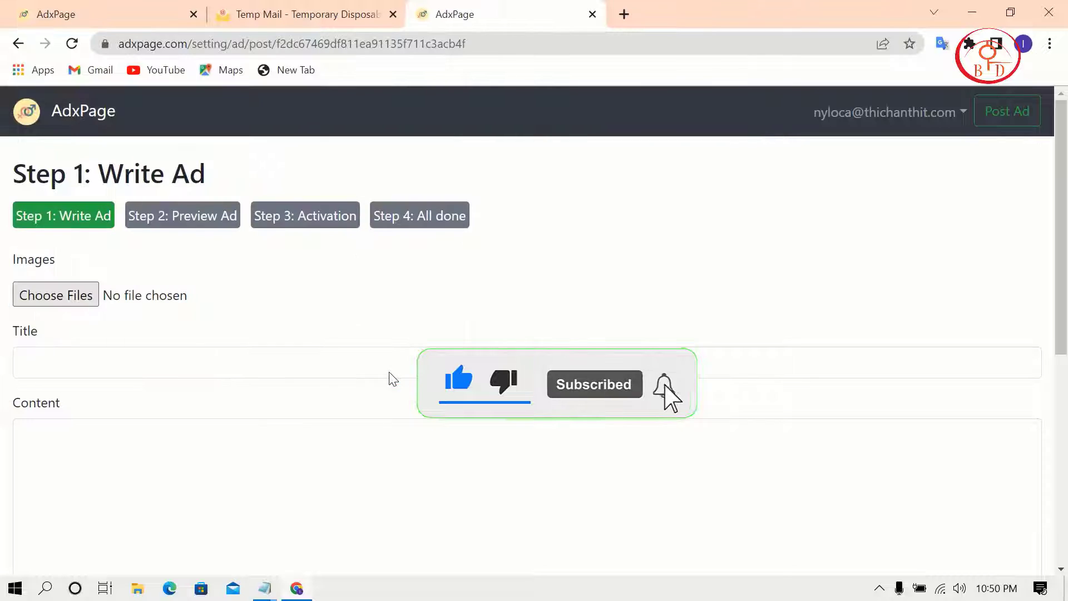
click(99, 357)
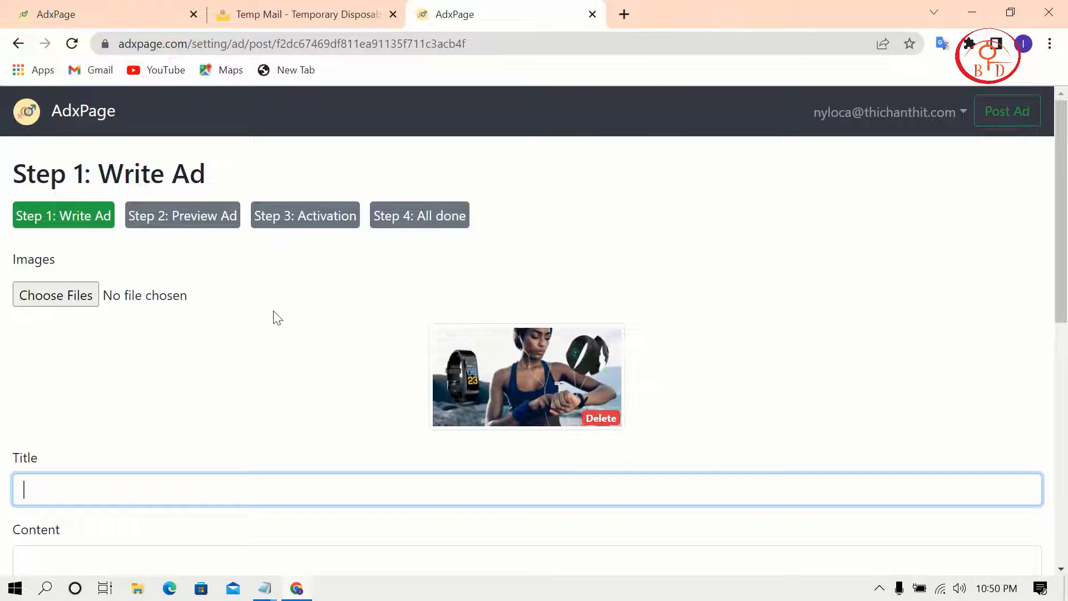
- Upload the image img-2 from the Downloads folder to the ad
click(31, 302)
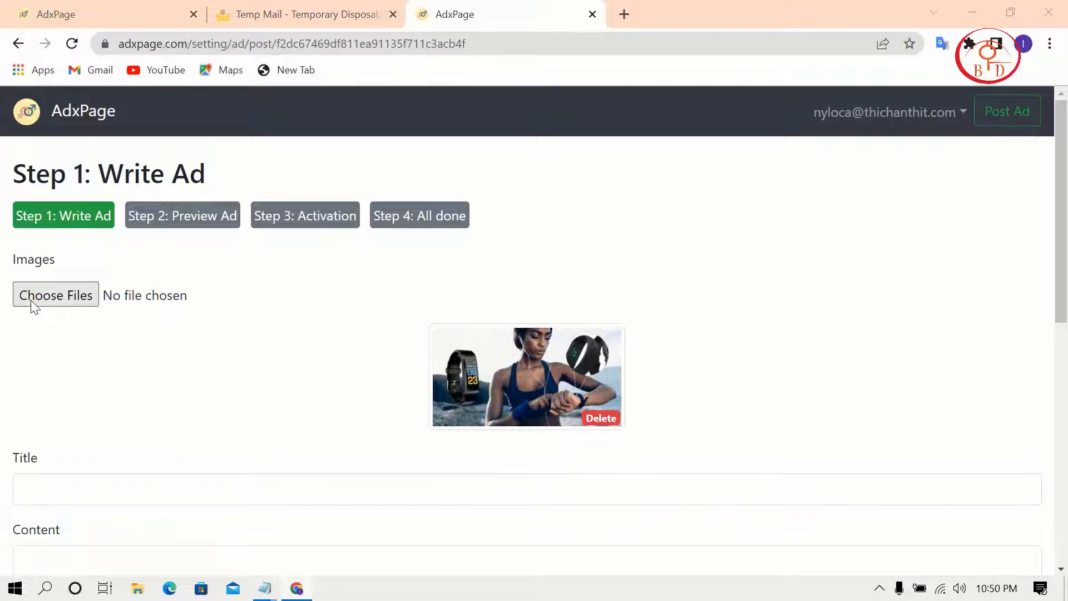
scroll(320, 214, down, 5)
scroll(561, 284, down, 2)
scroll(453, 272, down, 4)
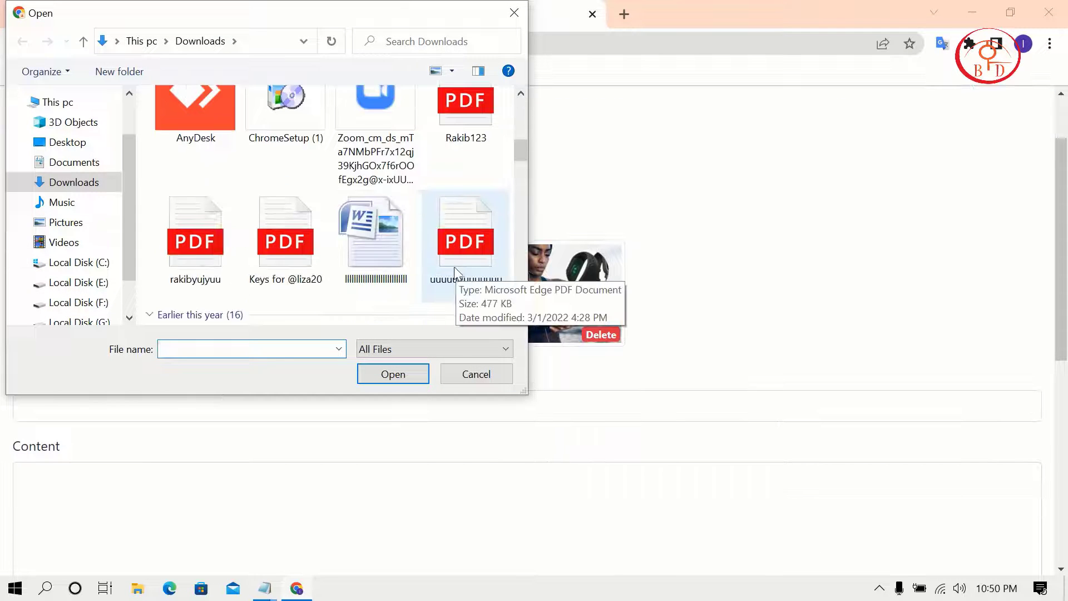
scroll(426, 205, down, 9)
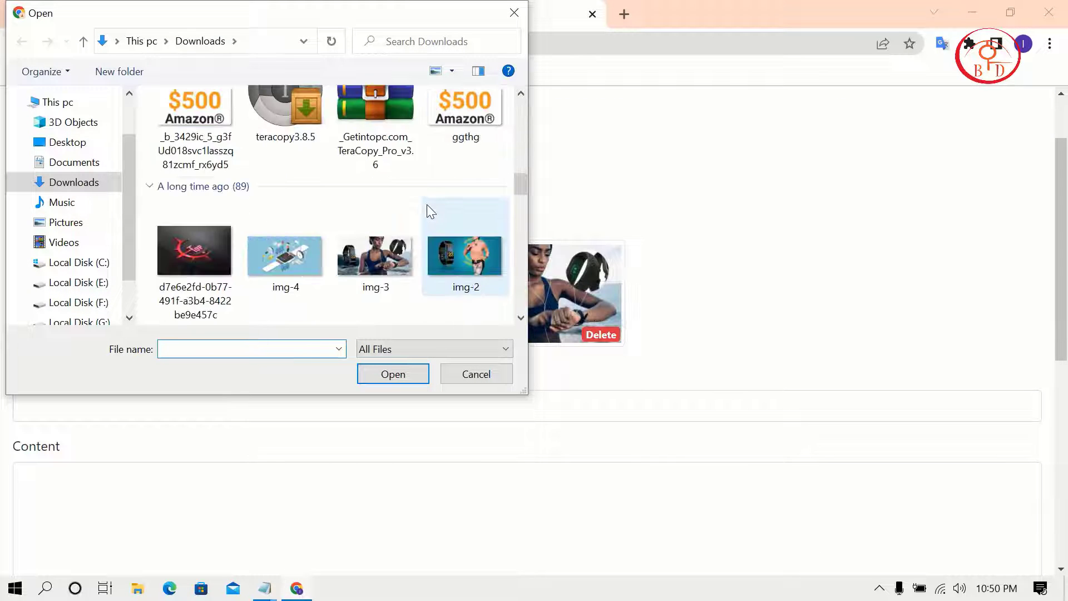
click(434, 245)
click(404, 371)
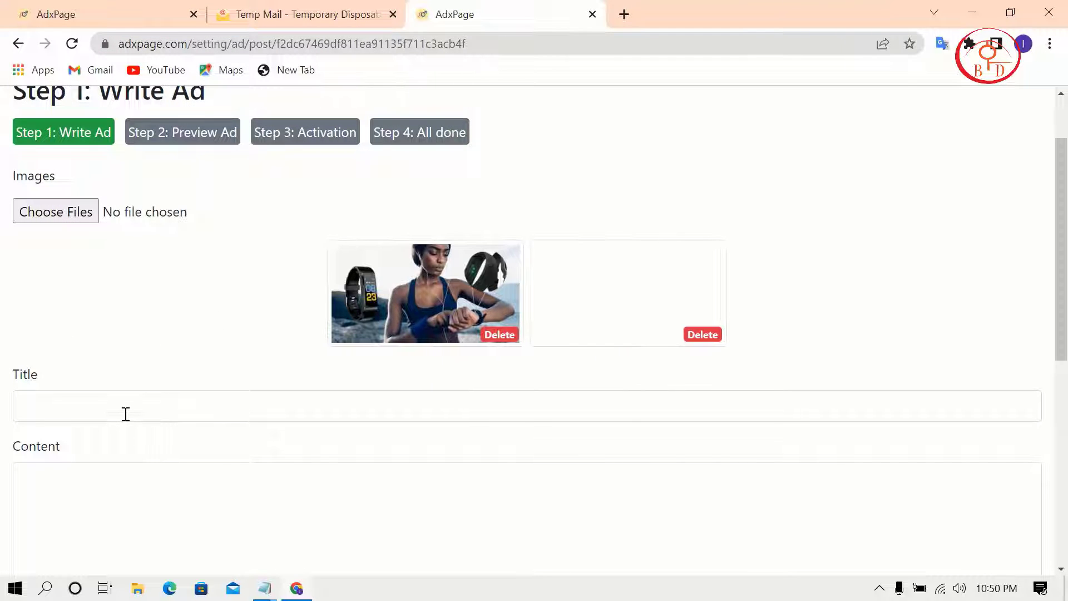
- Upload the image slide-3 from the Downloads folder to the ad and place the cursor in its title
click(59, 213)
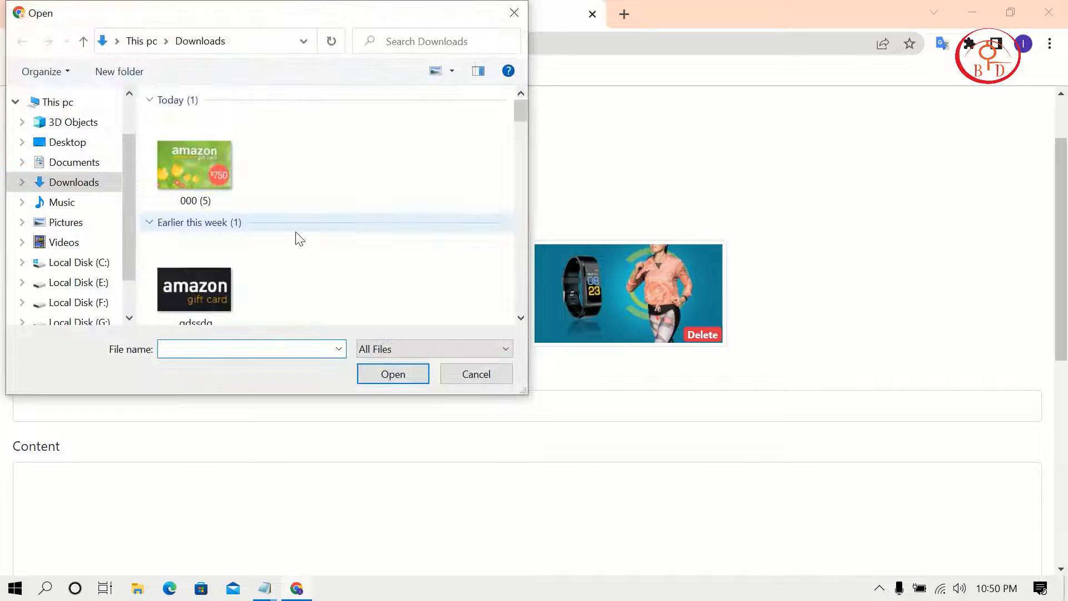
scroll(297, 232, down, 5)
scroll(297, 231, down, 15)
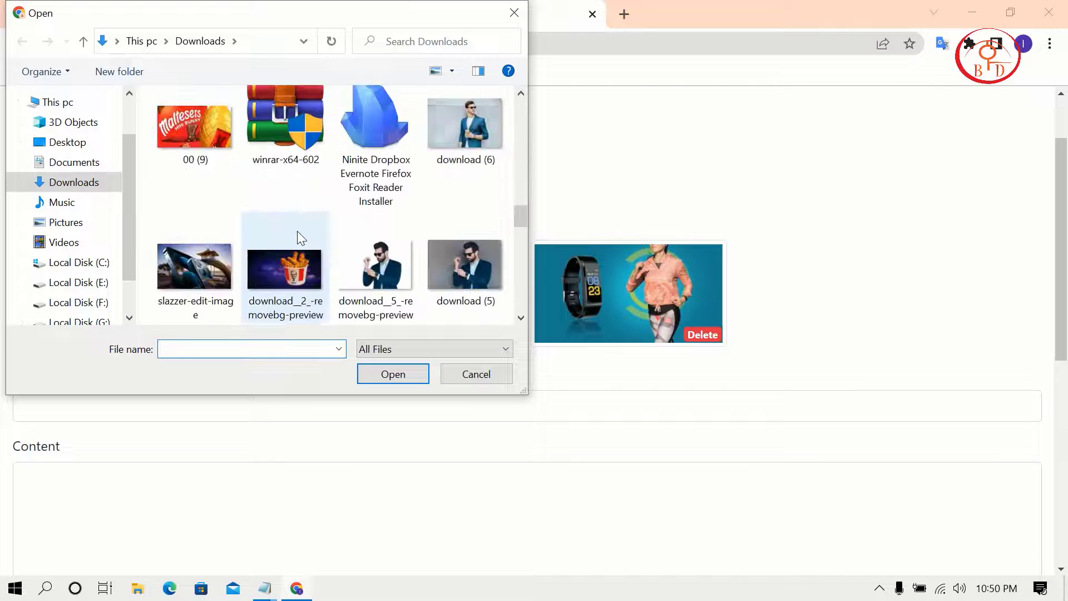
scroll(297, 232, down, 1)
click(456, 191)
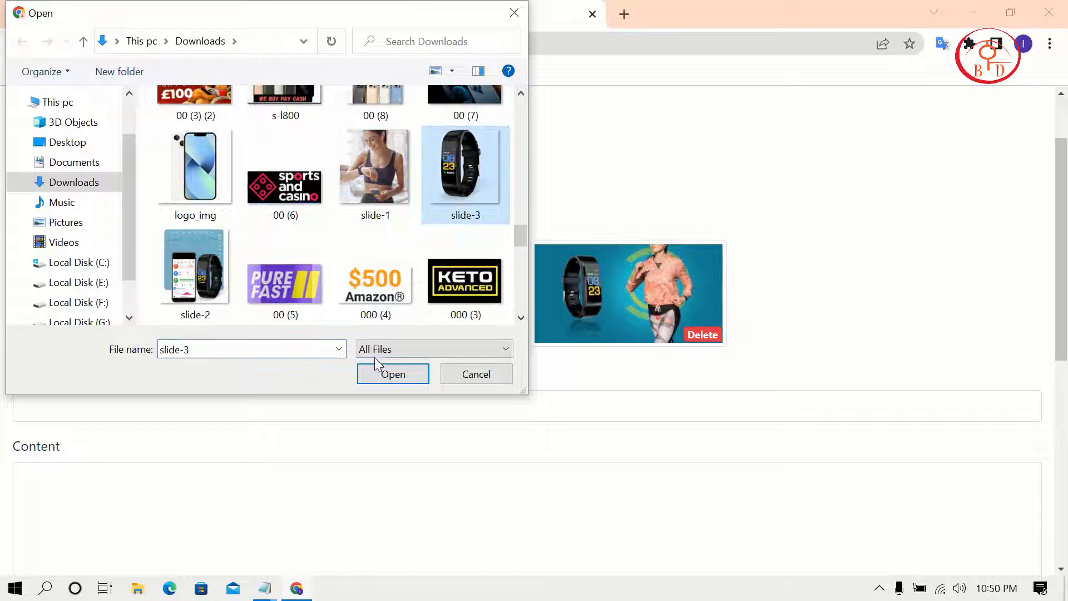
click(381, 369)
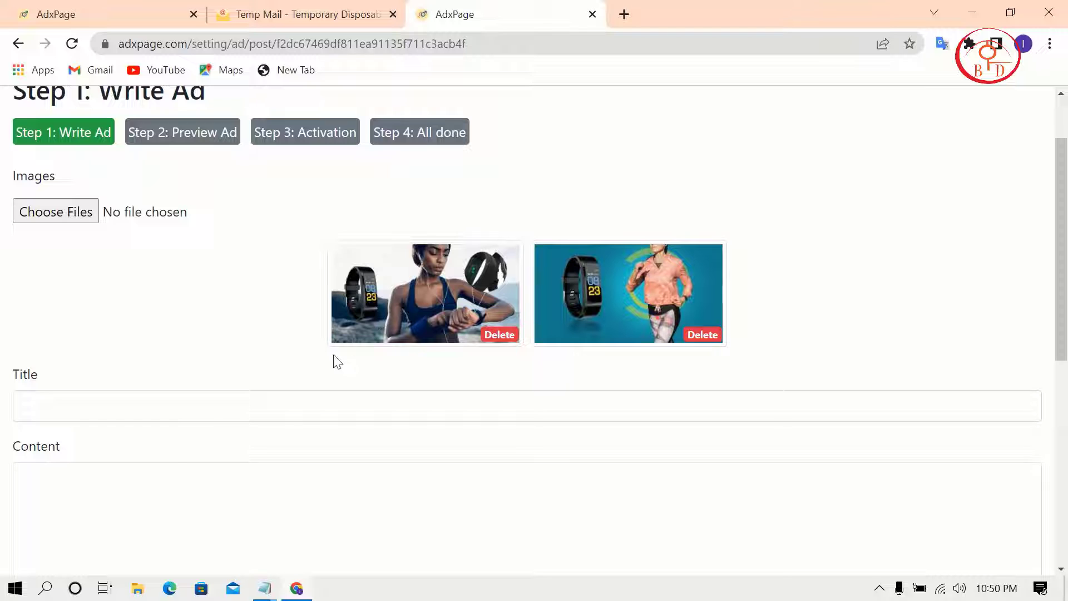
click(122, 401)
- Open cpafull.com in a new tab and go to the publisher account's list of all offers
click(623, 14)
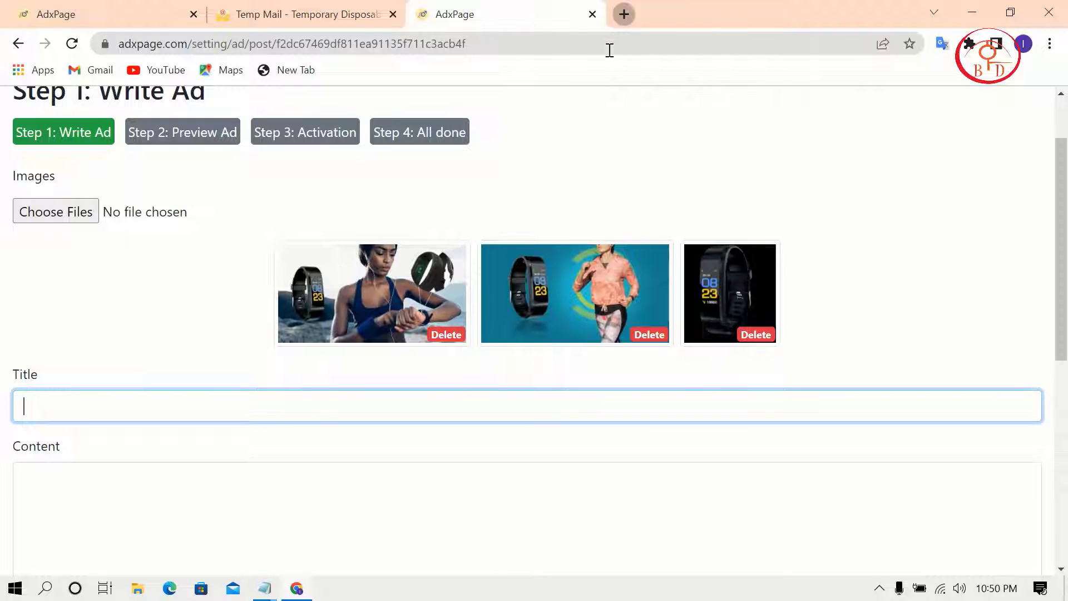
text(c)
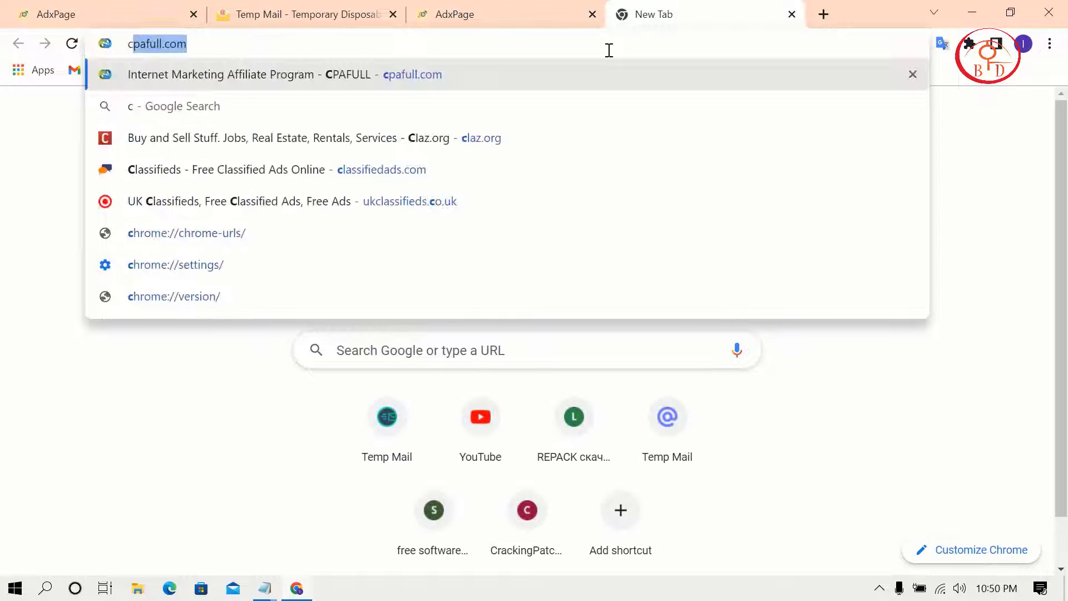
key(Return)
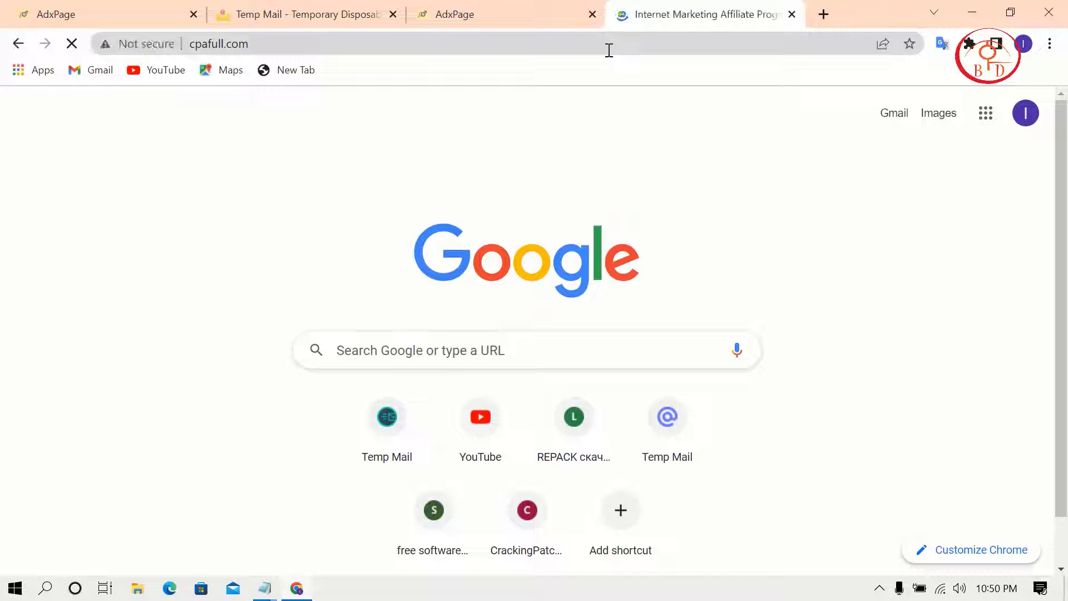
click(560, 126)
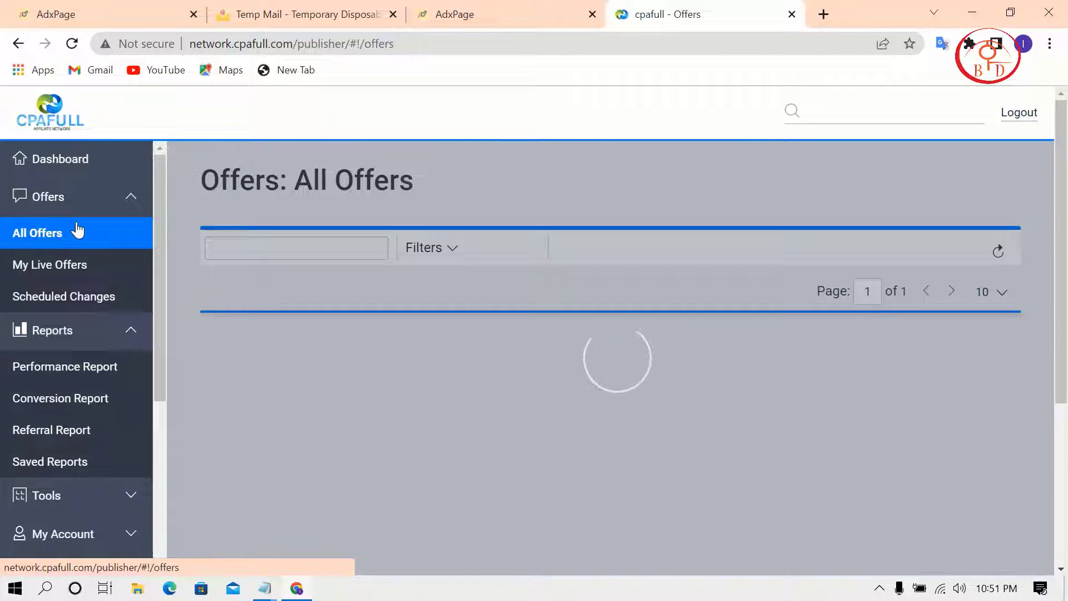
- Add a country filter for United States to the offer search
click(443, 249)
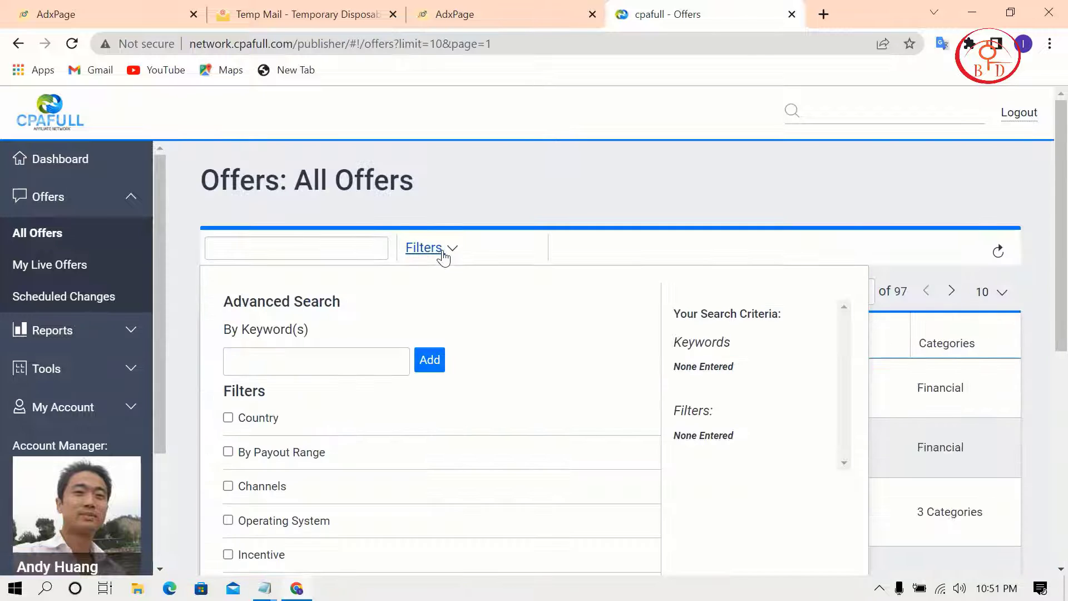
click(260, 419)
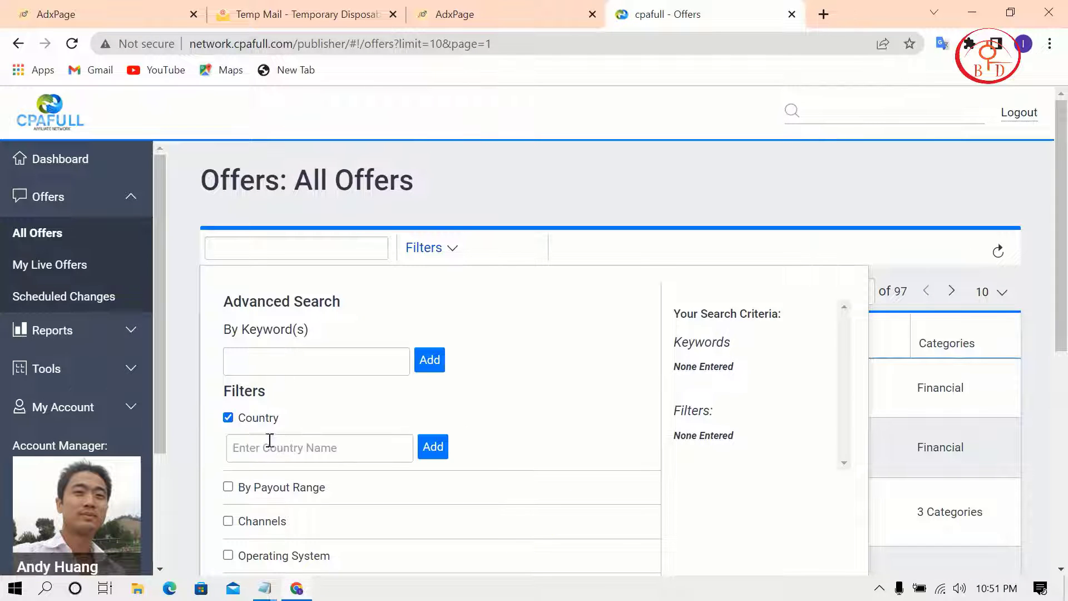
text(un)
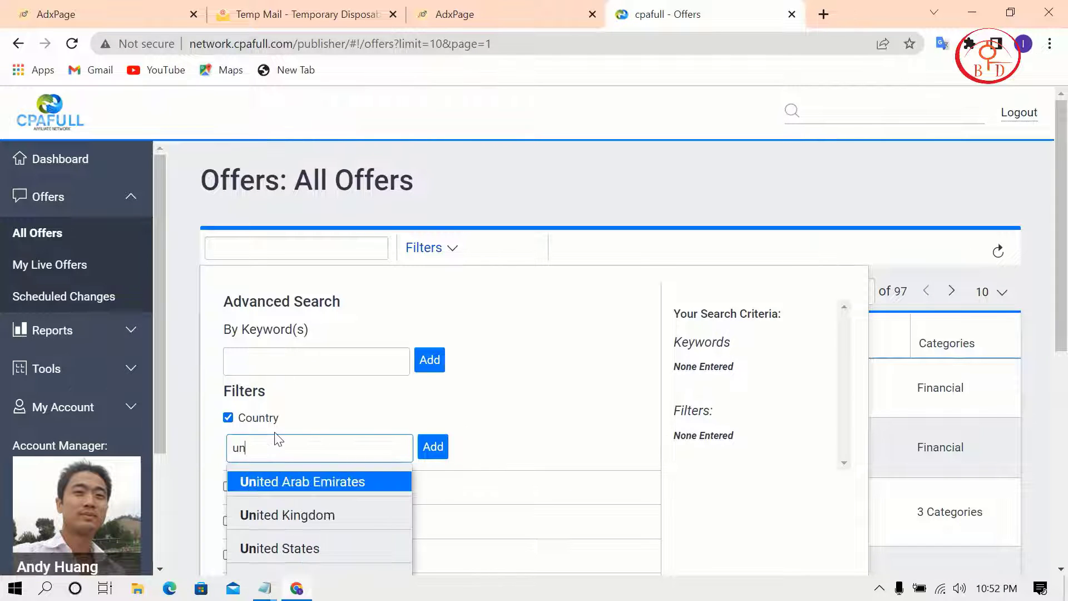
click(305, 548)
click(434, 446)
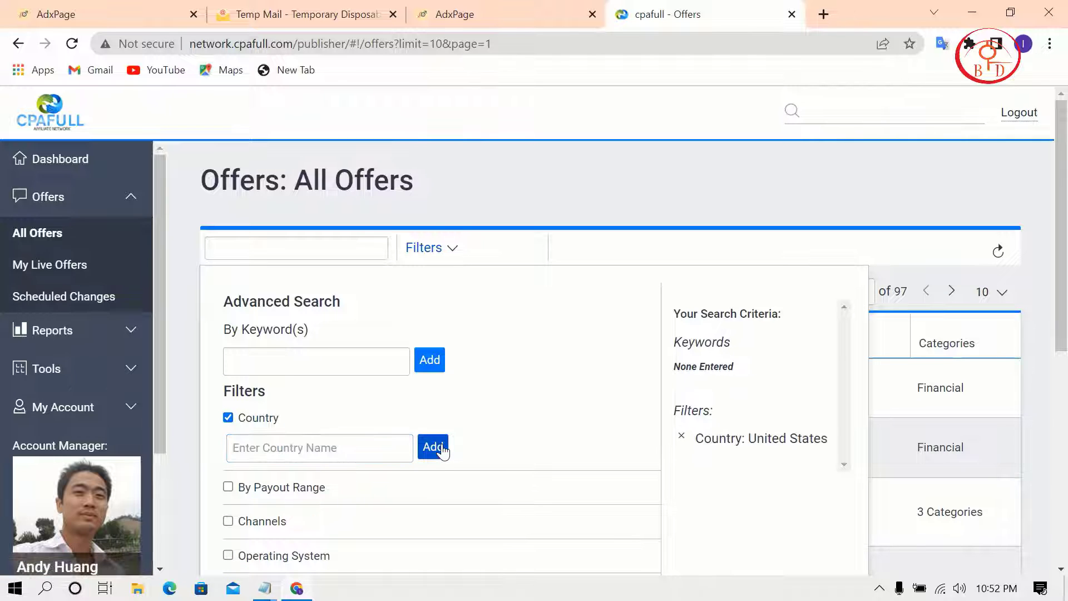
- Add a category filter for Health and Beauty and apply the filters to the offer list
scroll(443, 445, down, 2)
scroll(444, 445, down, 2)
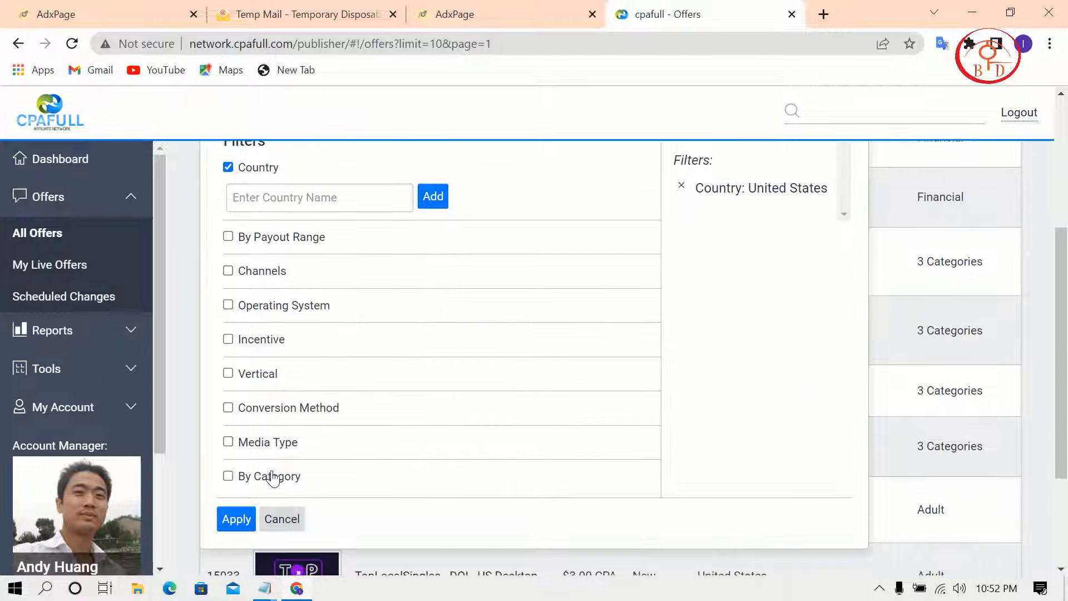
click(273, 477)
click(310, 505)
scroll(269, 357, down, 2)
click(279, 344)
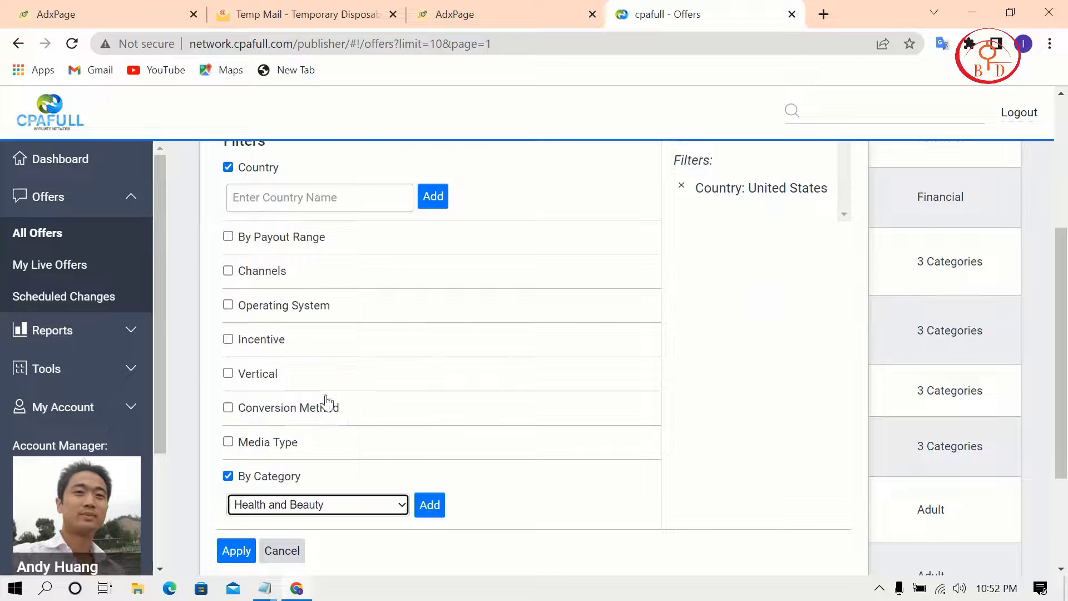
click(424, 508)
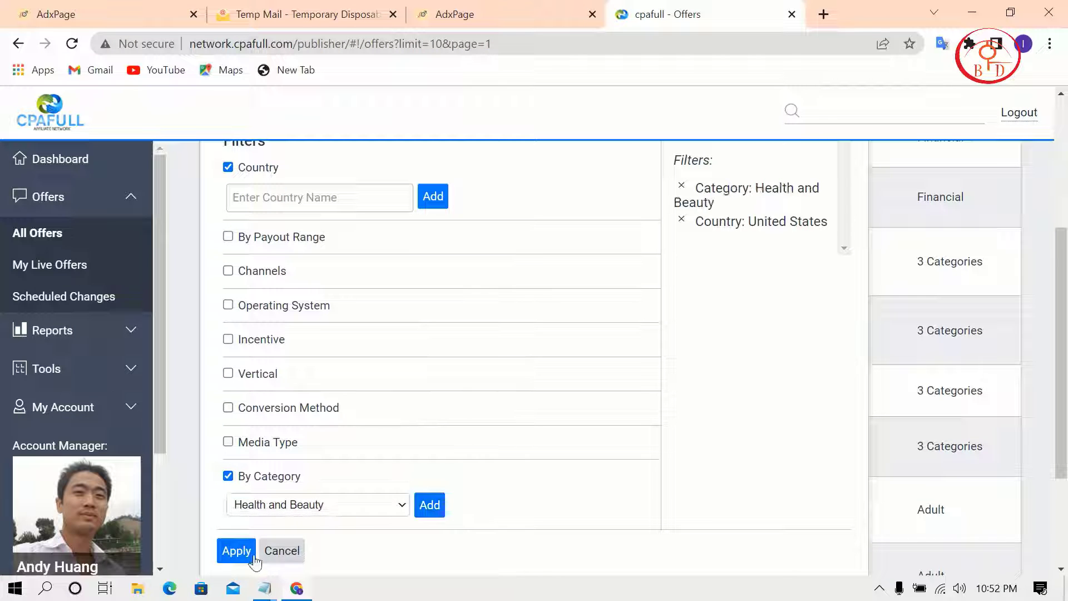
click(237, 550)
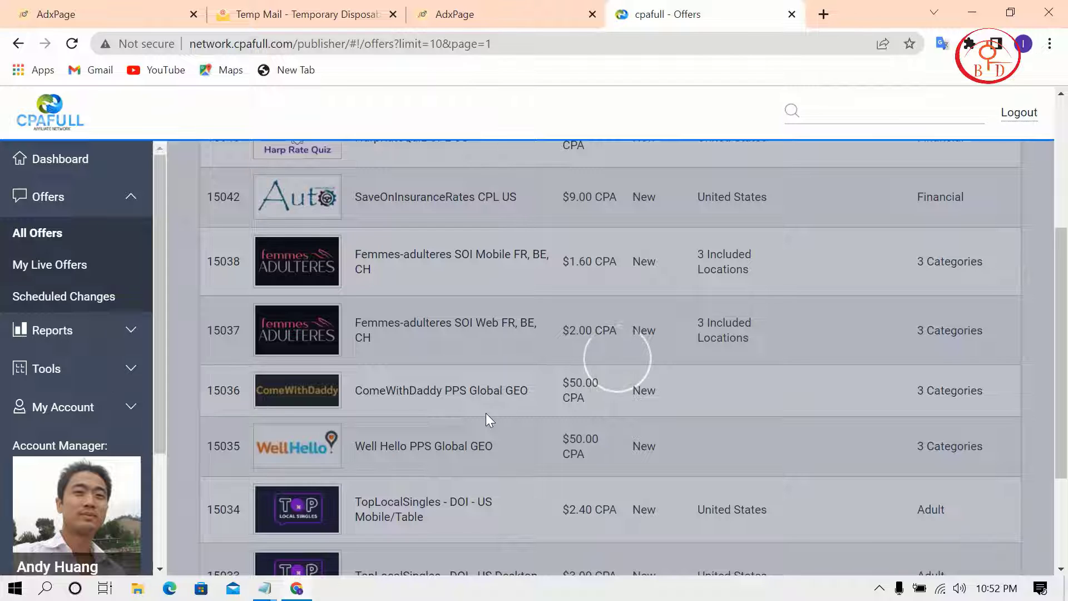
- Open the WatchTrack PPS - US offer with ID 13994 and preview its landing page
scroll(487, 403, down, 3)
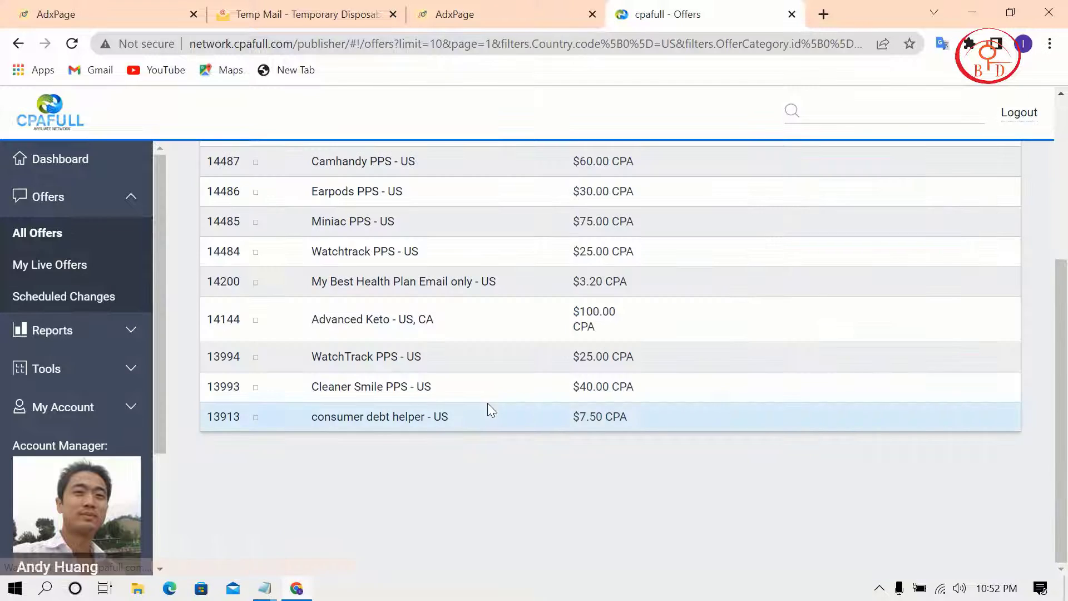
scroll(487, 402, down, 4)
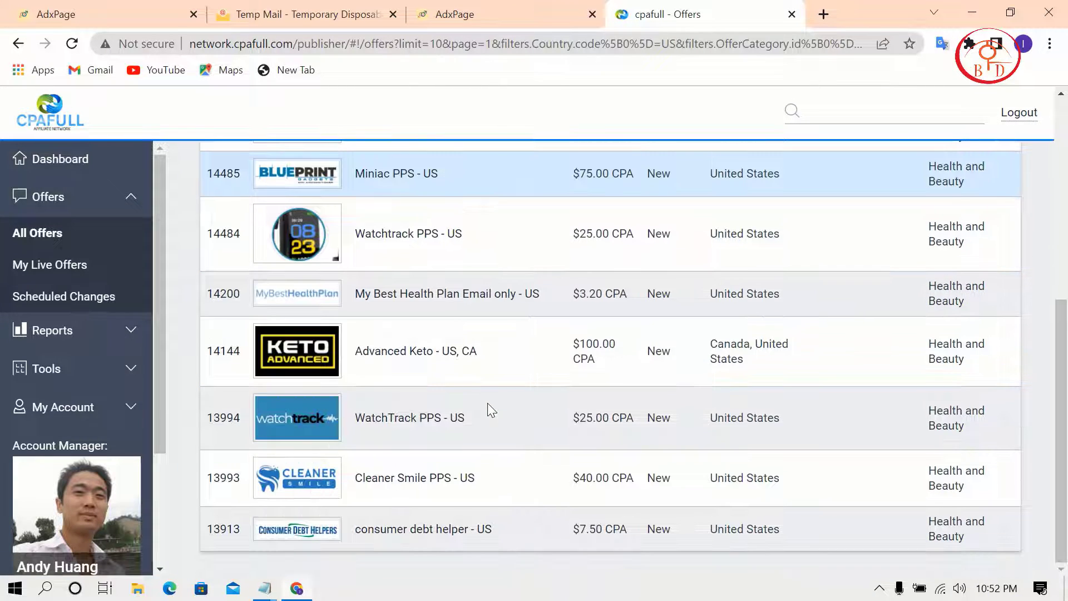
click(409, 425)
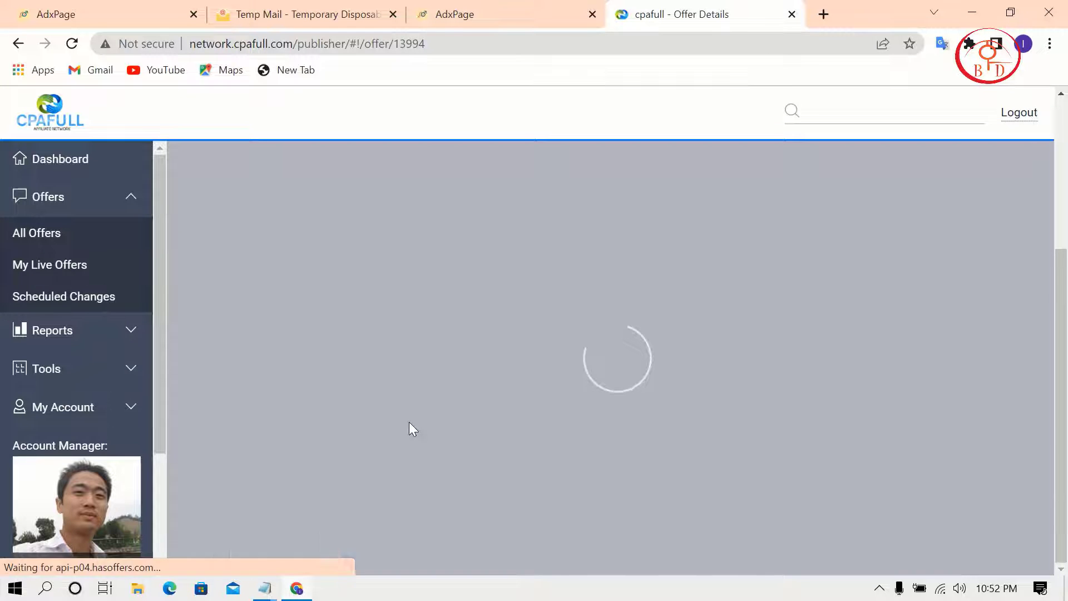
scroll(410, 428, down, 3)
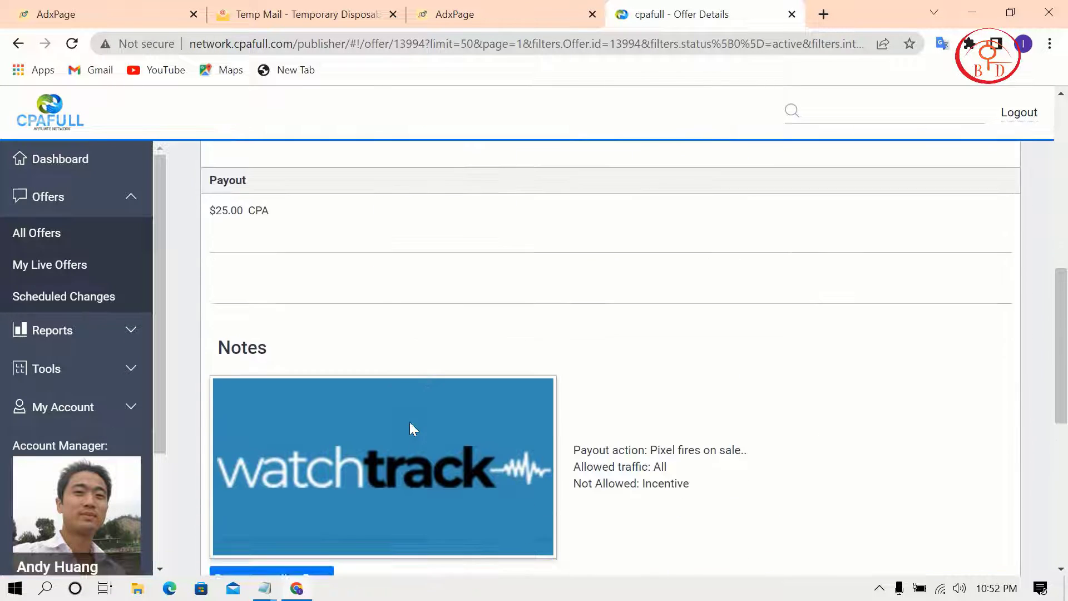
click(303, 566)
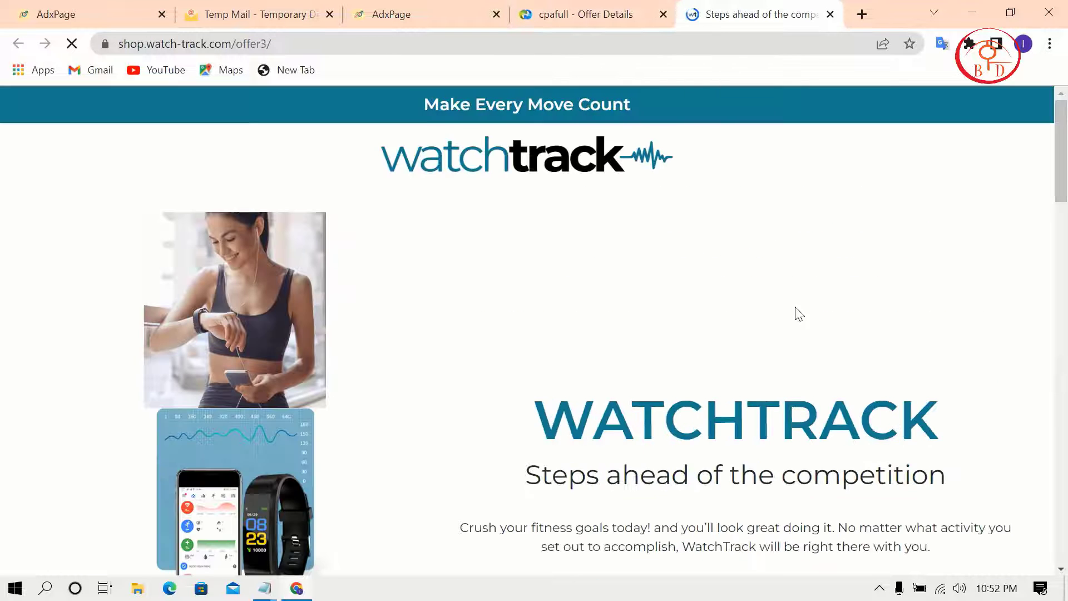
- Copy the heading "WATCHTRACK Steps ahead of the competition" from the landing page into the AdxPage ad's title
scroll(801, 314, down, 4)
scroll(945, 267, up, 1)
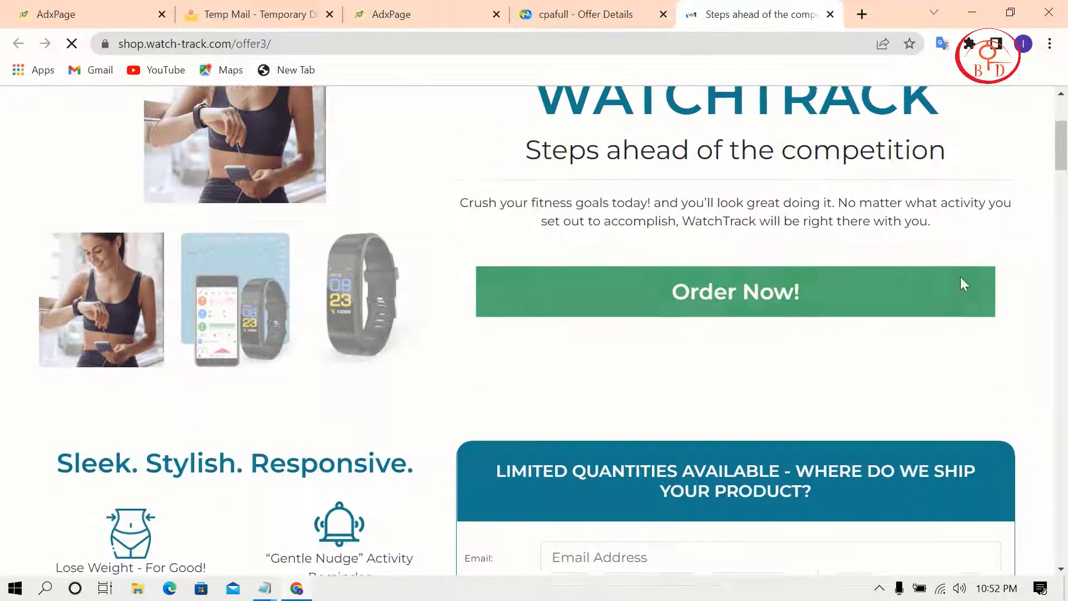
drag(958, 195, 557, 120)
right_click(571, 117)
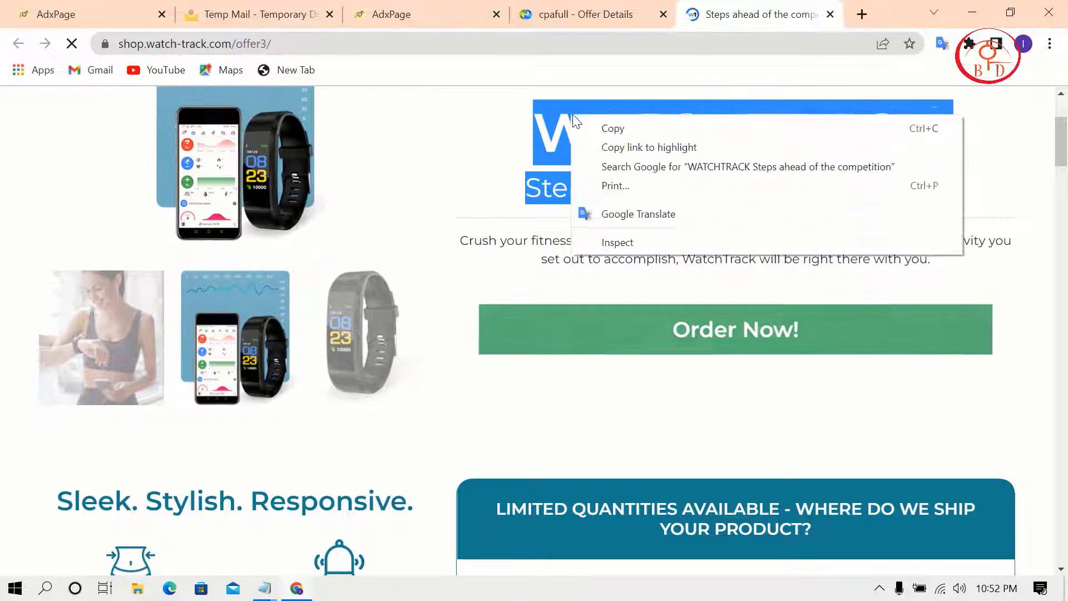
click(612, 129)
click(392, 14)
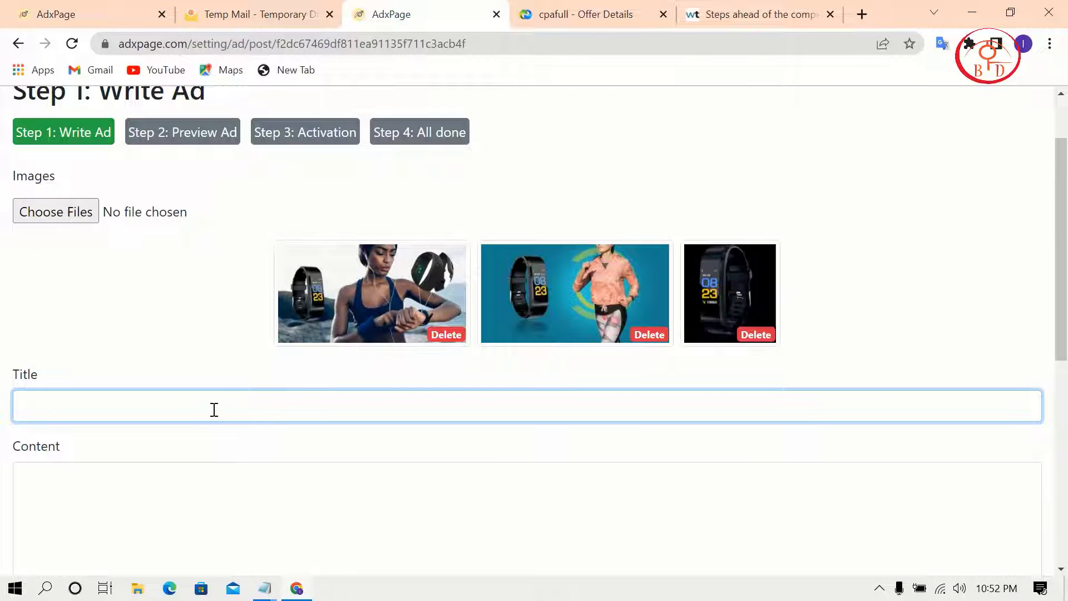
key(ctrl+v)
- Copy the landing page's paragraph under "Premium Features Built to Last" into the ad's content and add "Buy Now:" after it
click(171, 529)
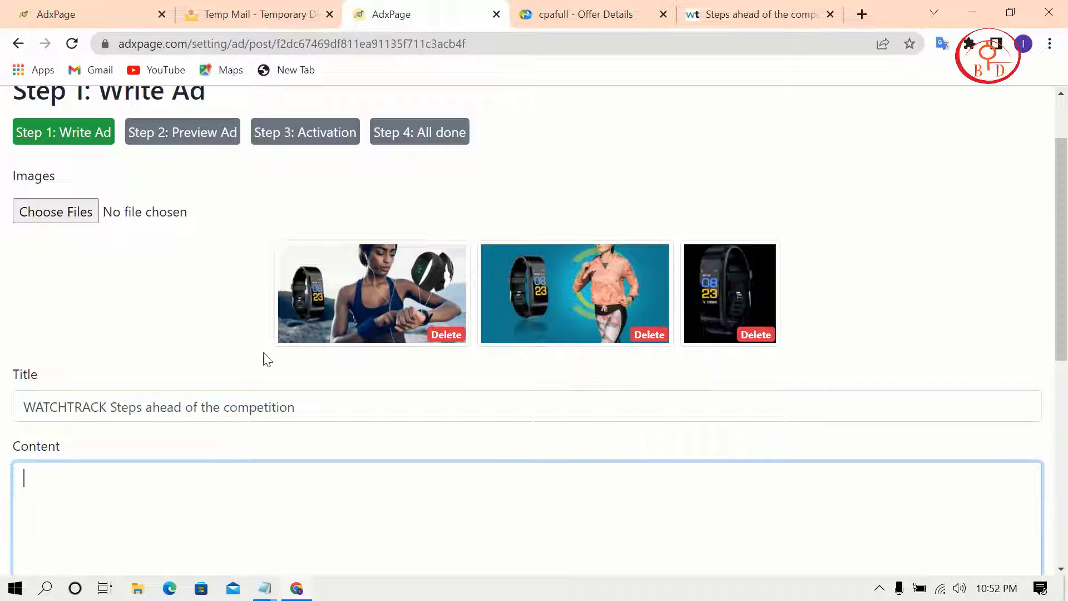
click(695, 14)
scroll(739, 200, down, 13)
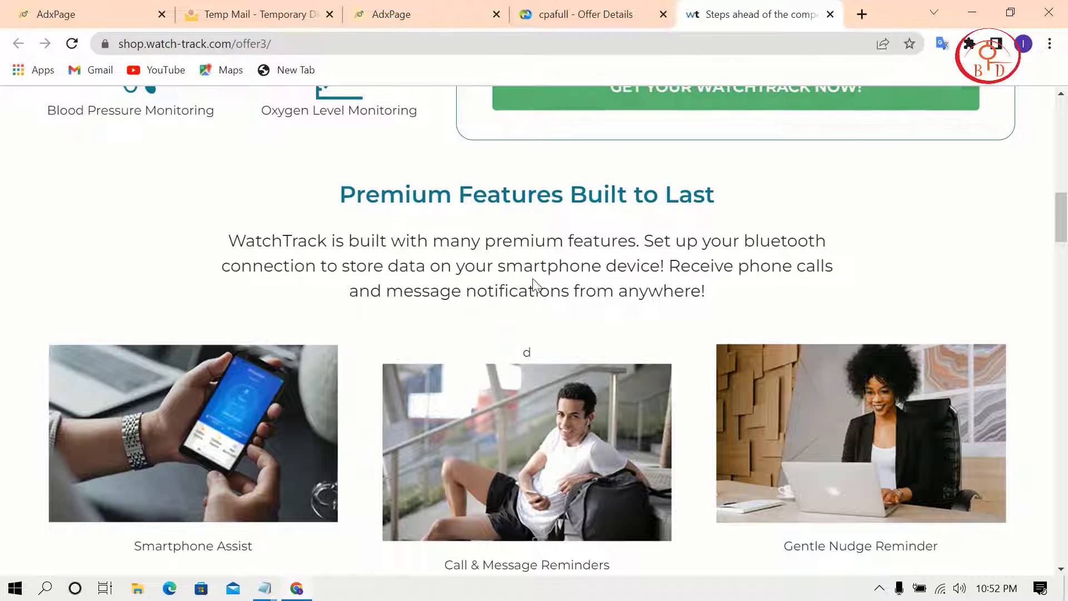
drag(706, 291, 203, 233)
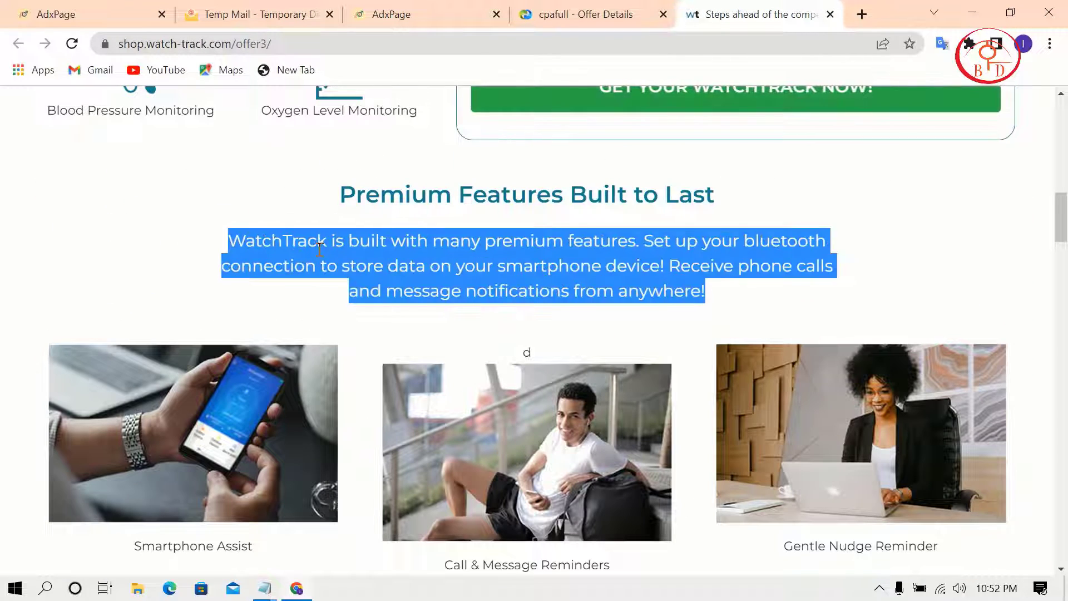
right_click(322, 246)
click(345, 263)
click(258, 14)
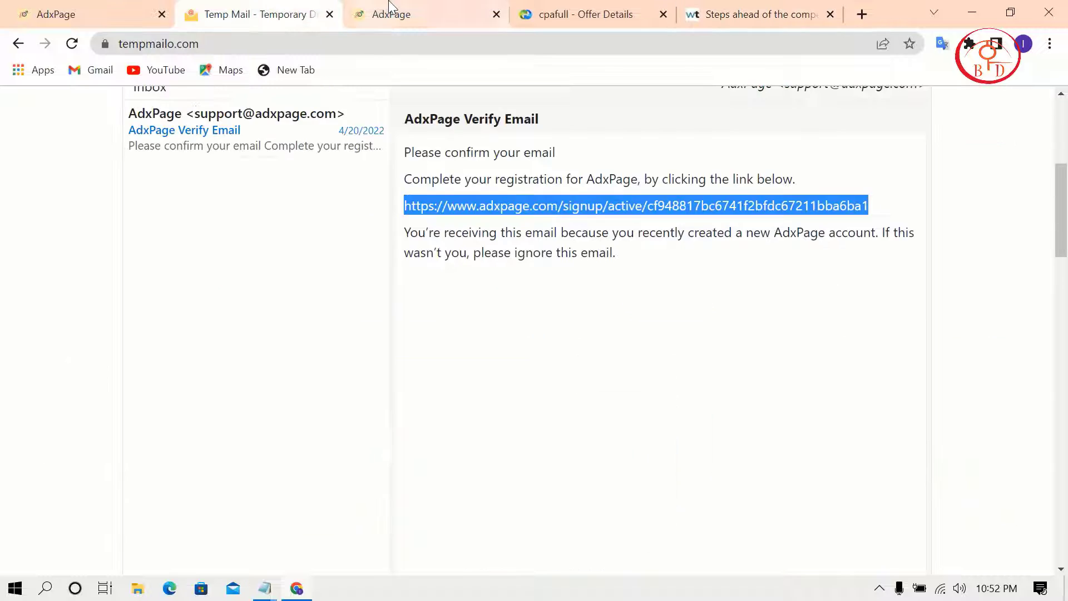
click(389, 13)
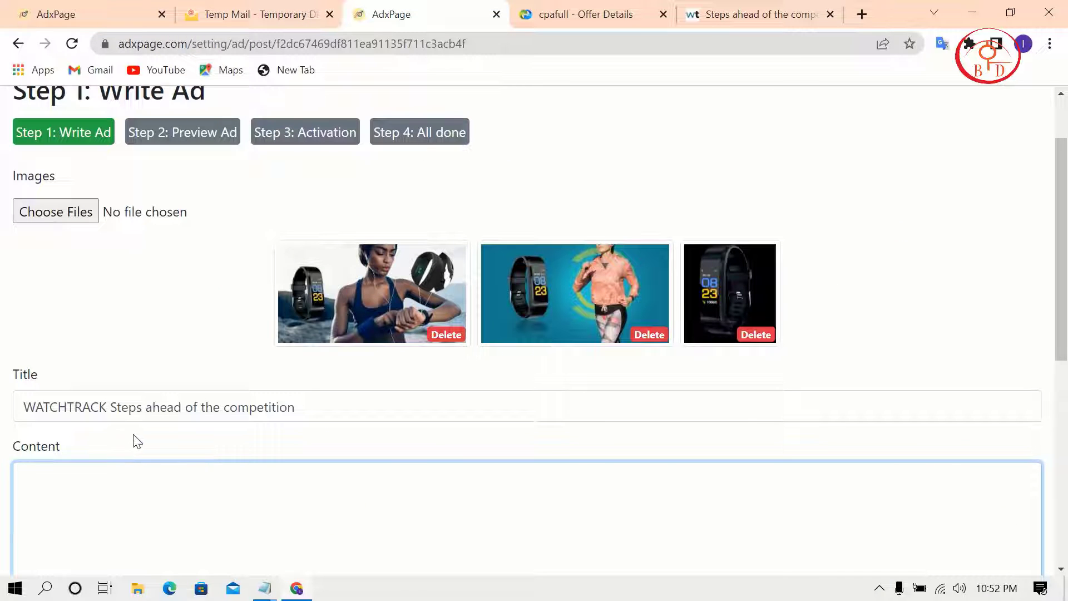
key(ctrl+v)
scroll(546, 296, down, 3)
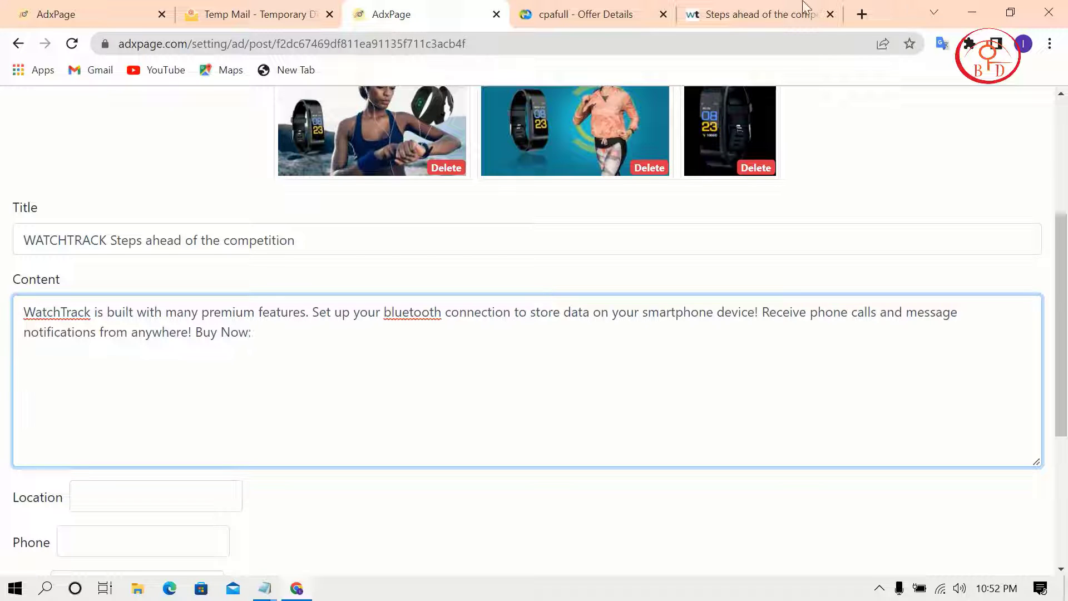
- Copy the WatchTrack offer's tracking link from cpafull and paste it after "Buy Now:" in the AdxPage ad's content
click(584, 14)
scroll(424, 263, up, 5)
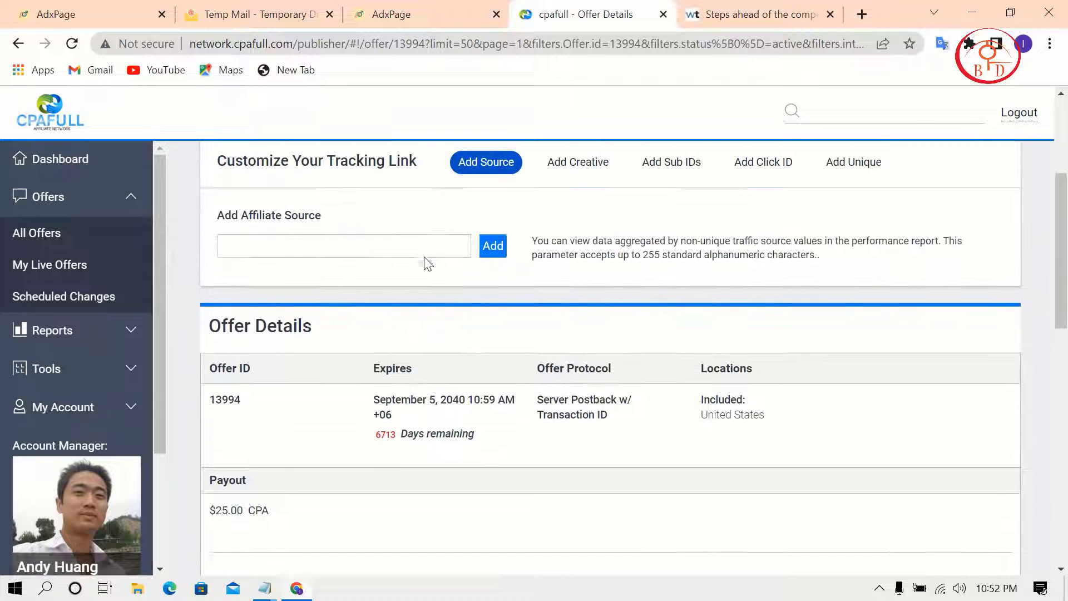
scroll(425, 262, up, 3)
drag(466, 238, 220, 234)
right_click(238, 227)
click(278, 292)
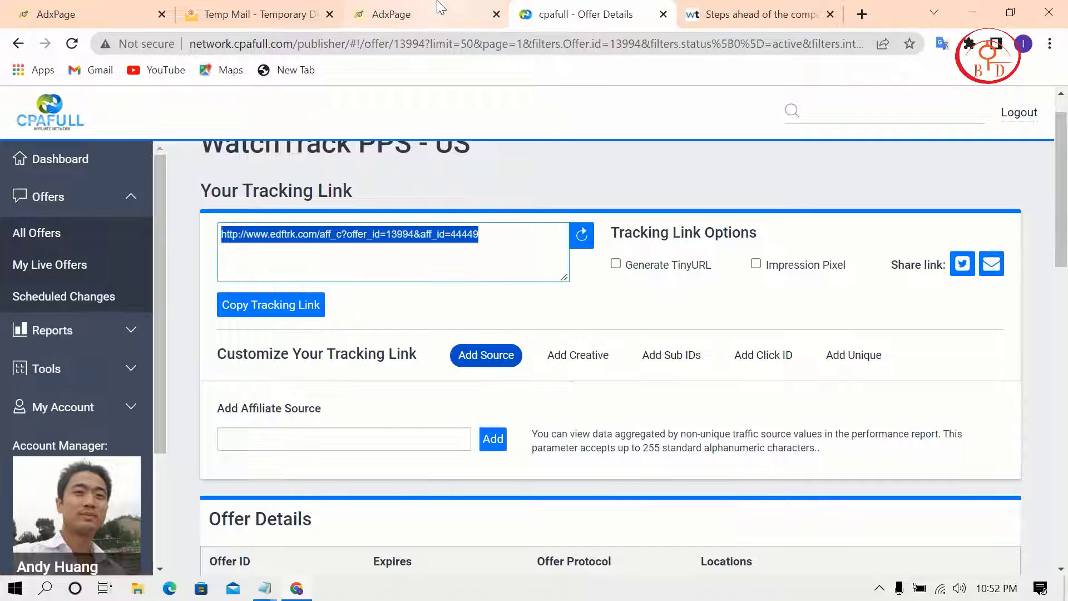
click(429, 14)
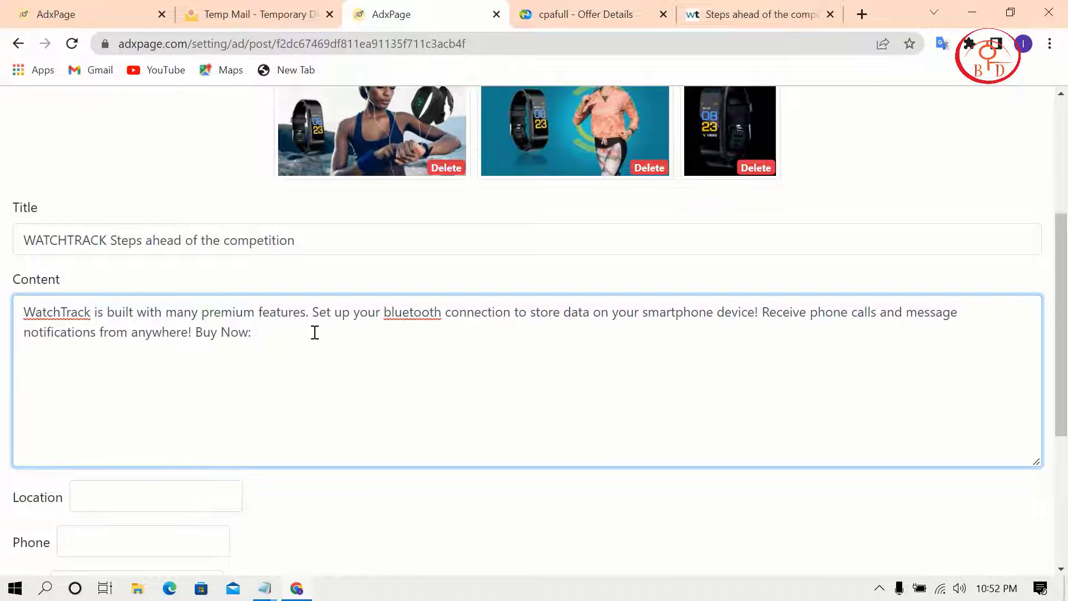
key(ctrl+v)
scroll(142, 375, down, 5)
- Search Google for "usa city name" and copy the state "New York" into the ad's location
click(142, 247)
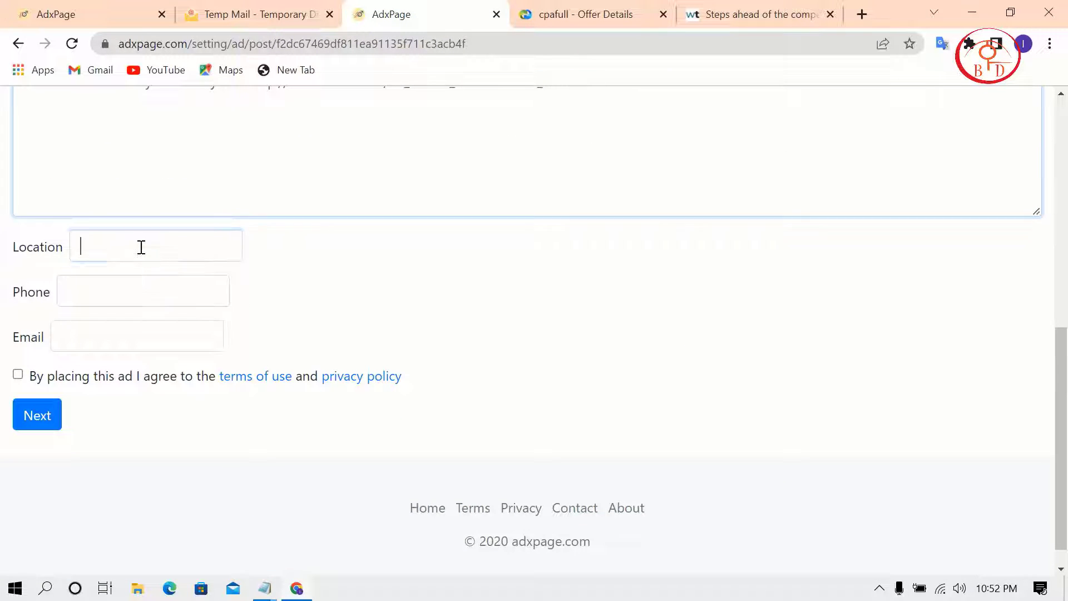
scroll(337, 322, up, 1)
scroll(333, 322, down, 2)
scroll(262, 338, up, 3)
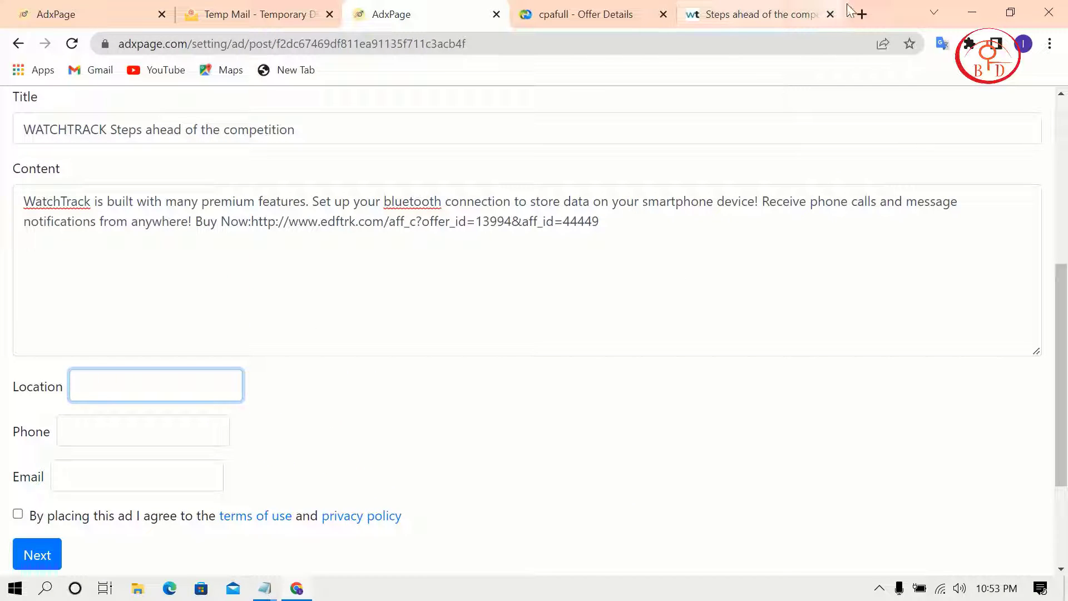
click(862, 14)
text(usa)
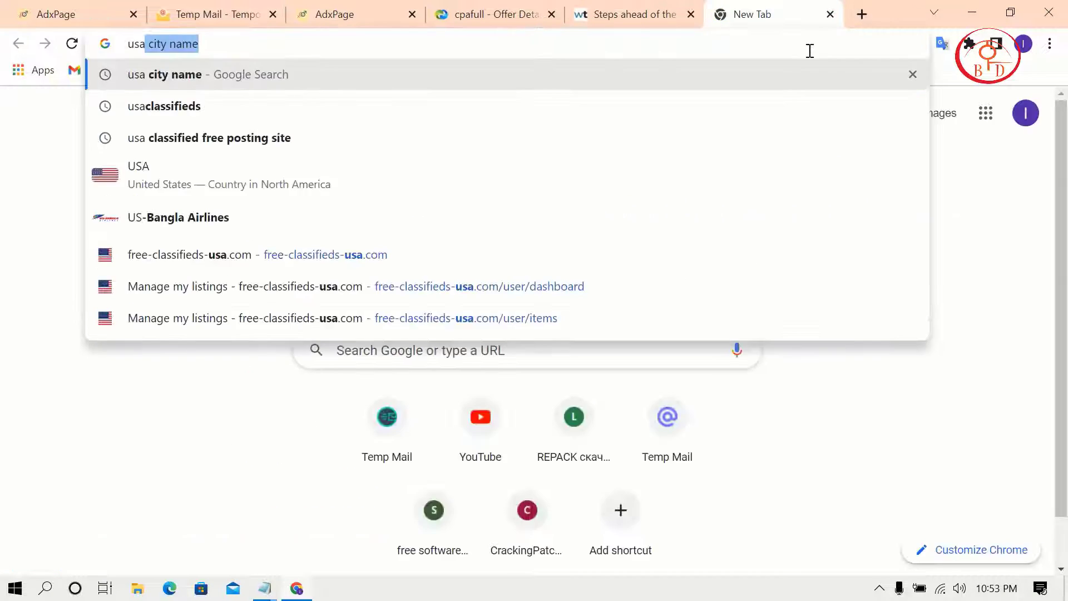
key(Return)
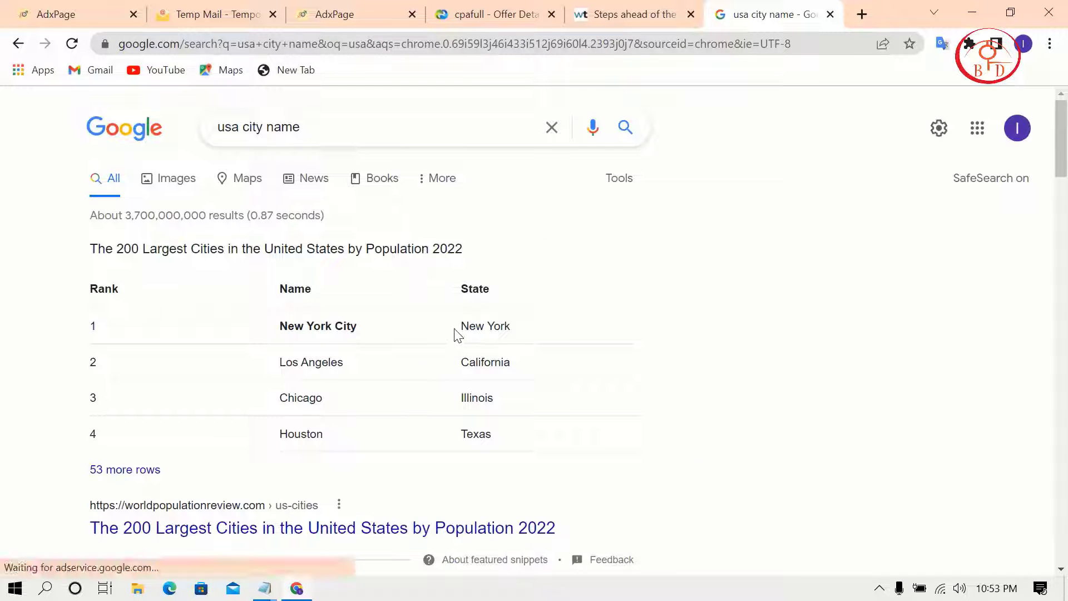
drag(456, 329, 524, 328)
right_click(475, 321)
click(507, 335)
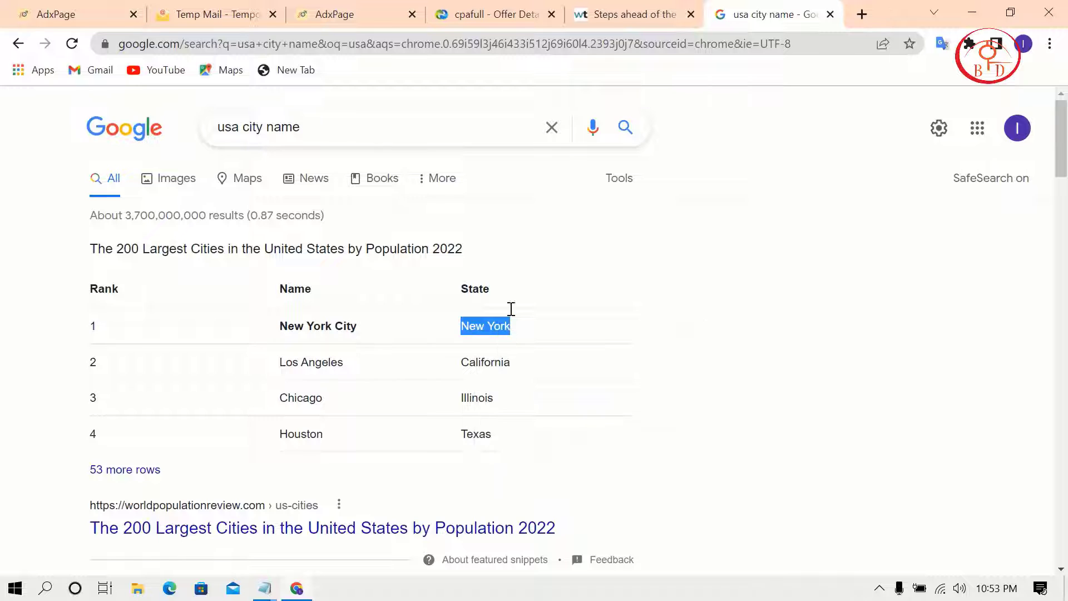
click(345, 11)
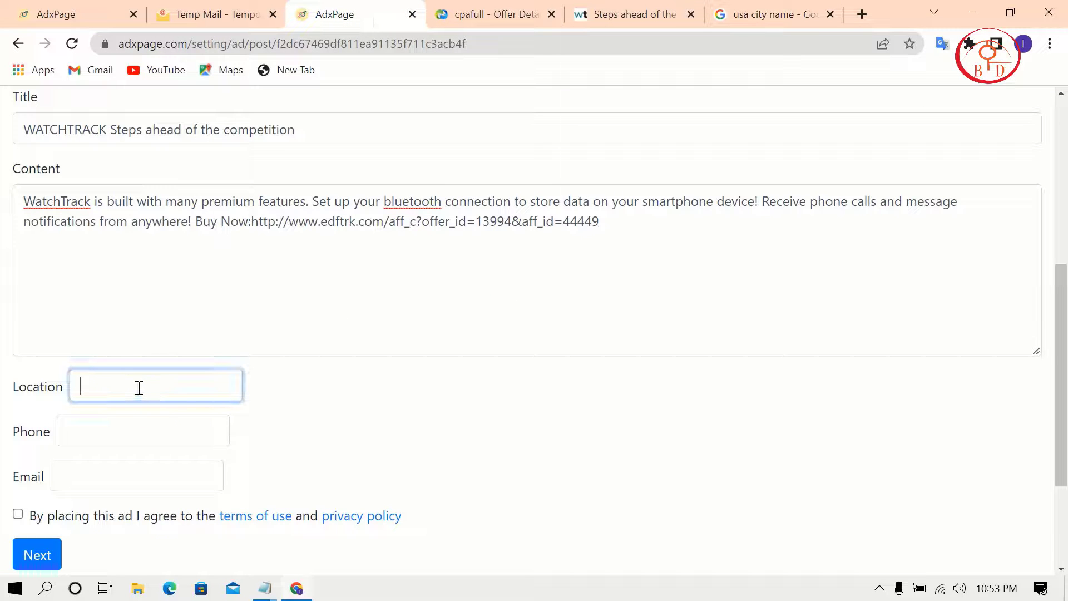
key(ctrl+v)
- Open Zadarma's United States mobile numbers page in a new tab to find a phone number for the ad
click(144, 437)
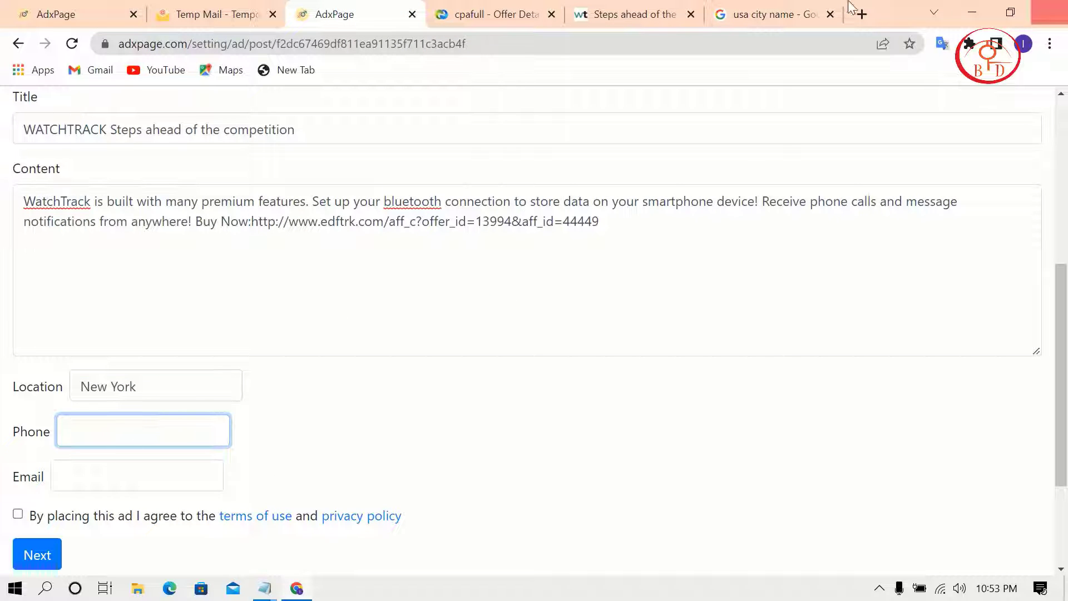
key(ctrl+t)
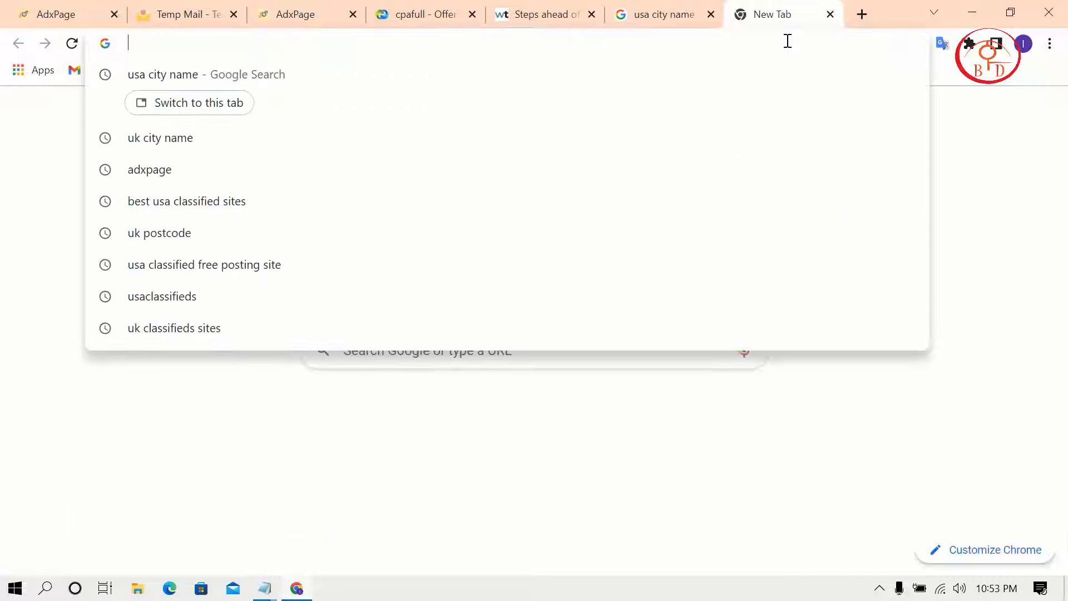
text(z)
key(Return)
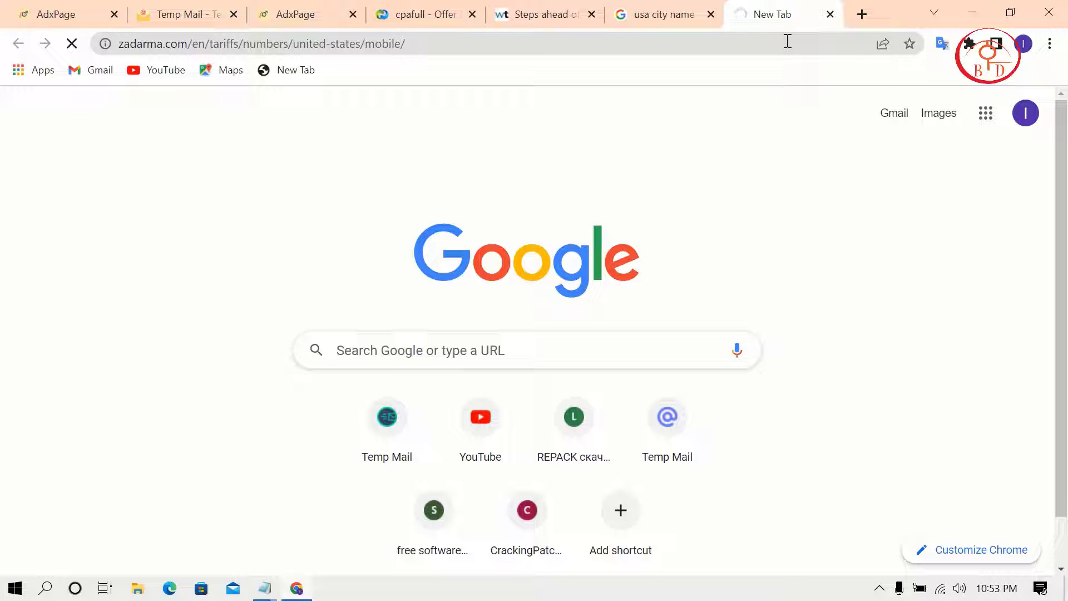
- Copy the temporary email address from Tempmailo into the ad's email field
click(312, 14)
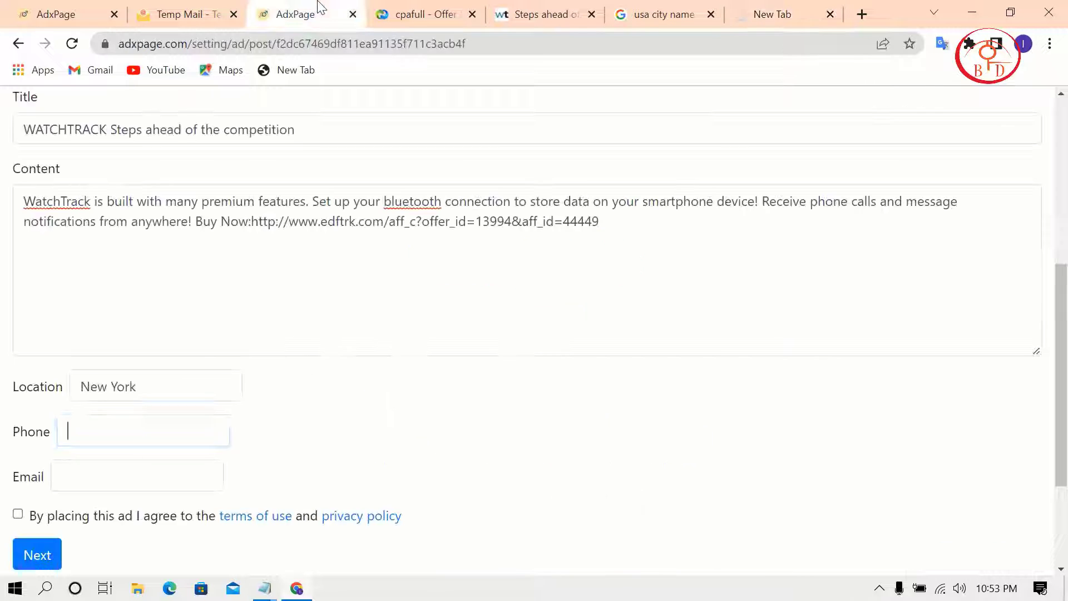
scroll(479, 325, down, 3)
click(128, 310)
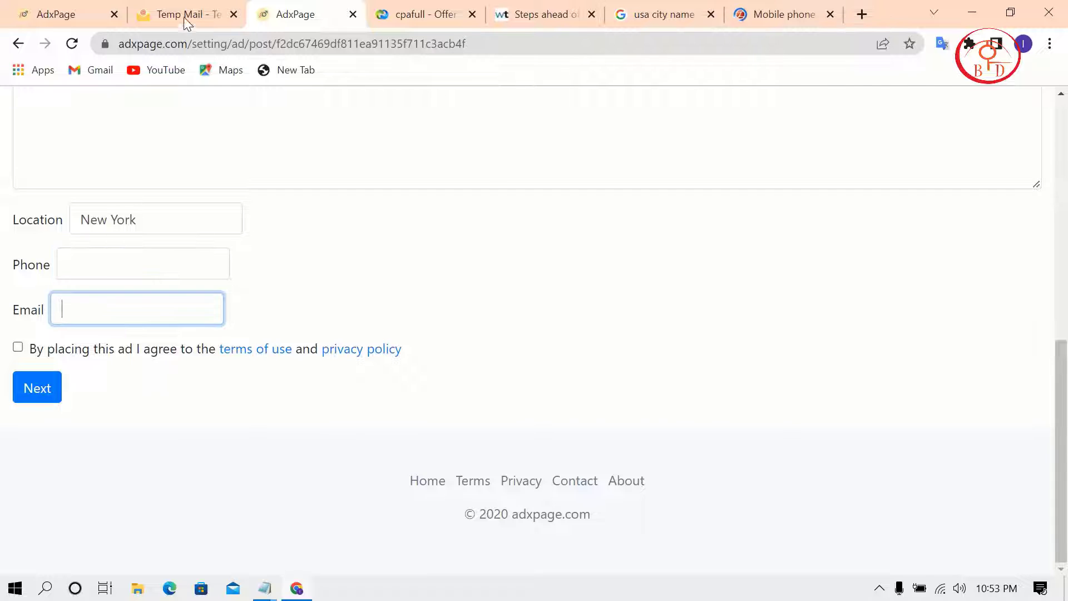
click(183, 15)
scroll(750, 254, up, 6)
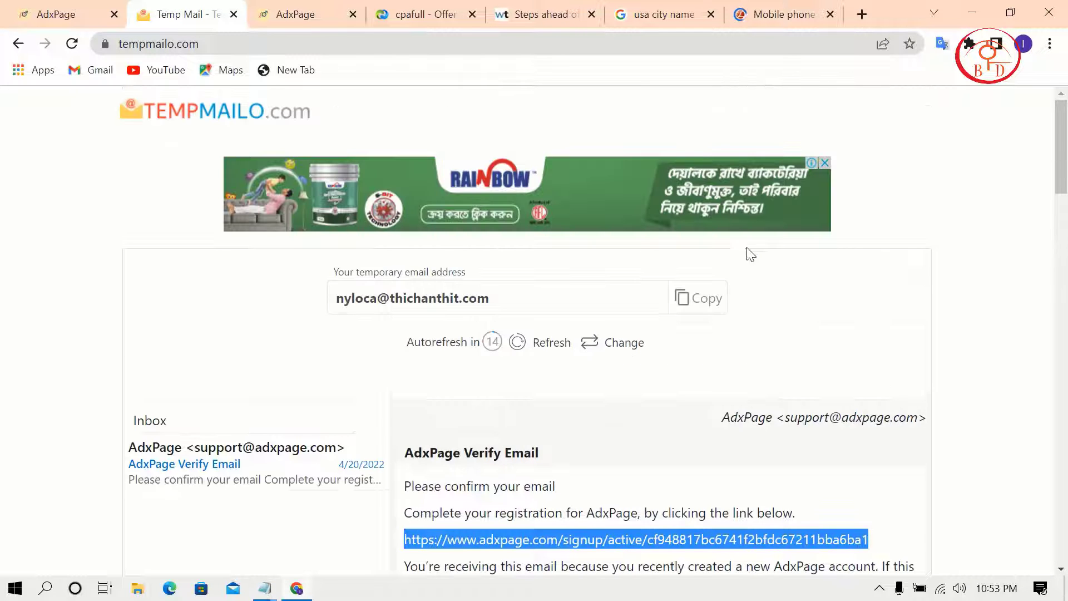
click(695, 298)
click(428, 14)
click(334, 11)
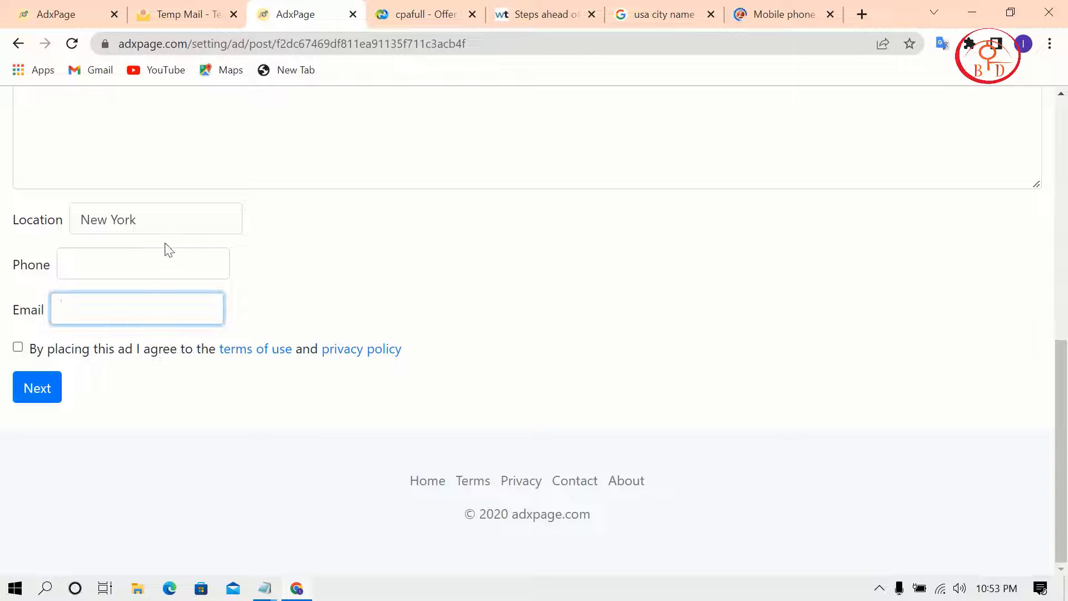
key(ctrl+v)
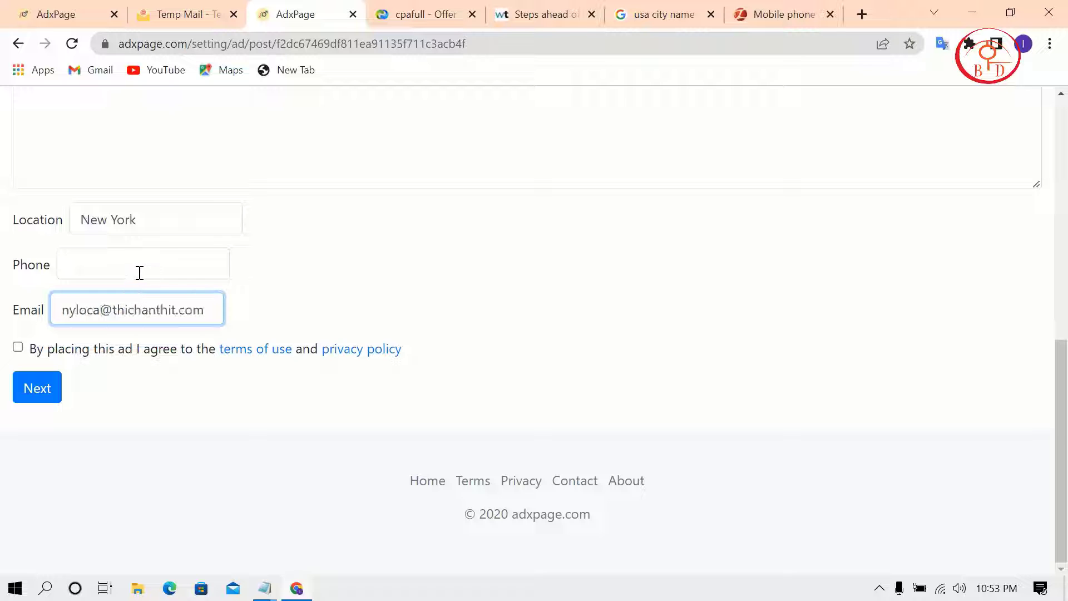
- Copy the first United States mobile number listed on Zadarma into the ad's phone field
click(139, 273)
click(790, 14)
scroll(334, 342, down, 3)
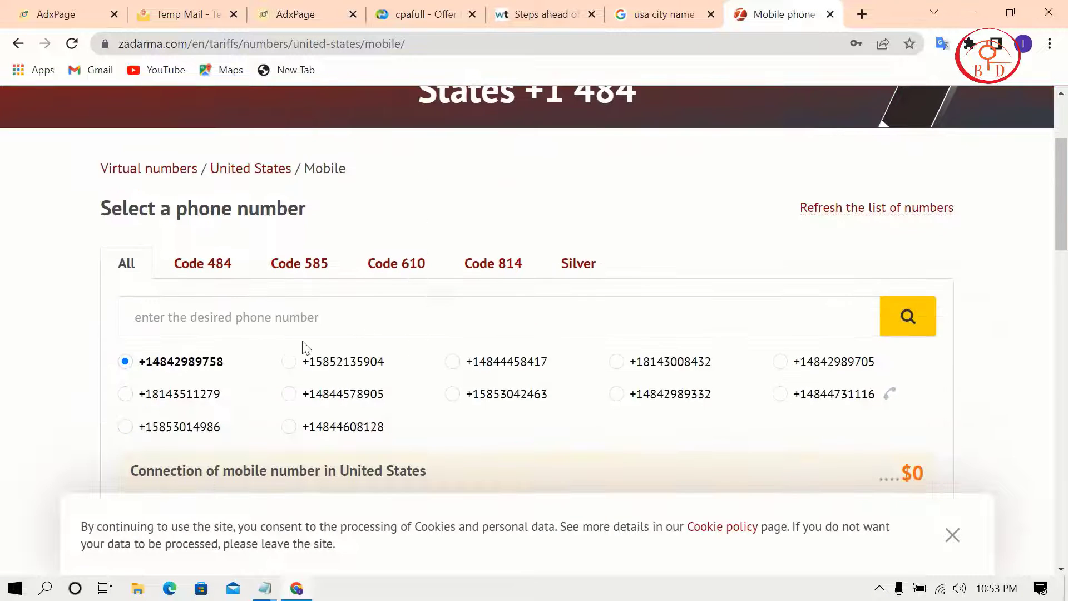
drag(255, 361, 141, 360)
click(209, 362)
drag(223, 361, 143, 364)
right_click(157, 365)
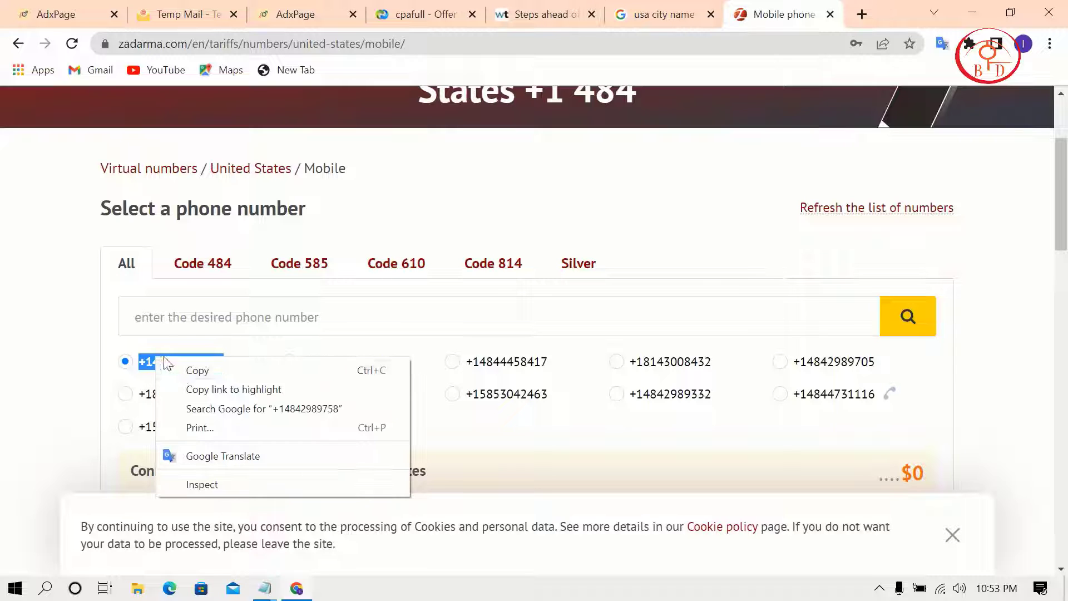
click(190, 369)
click(297, 12)
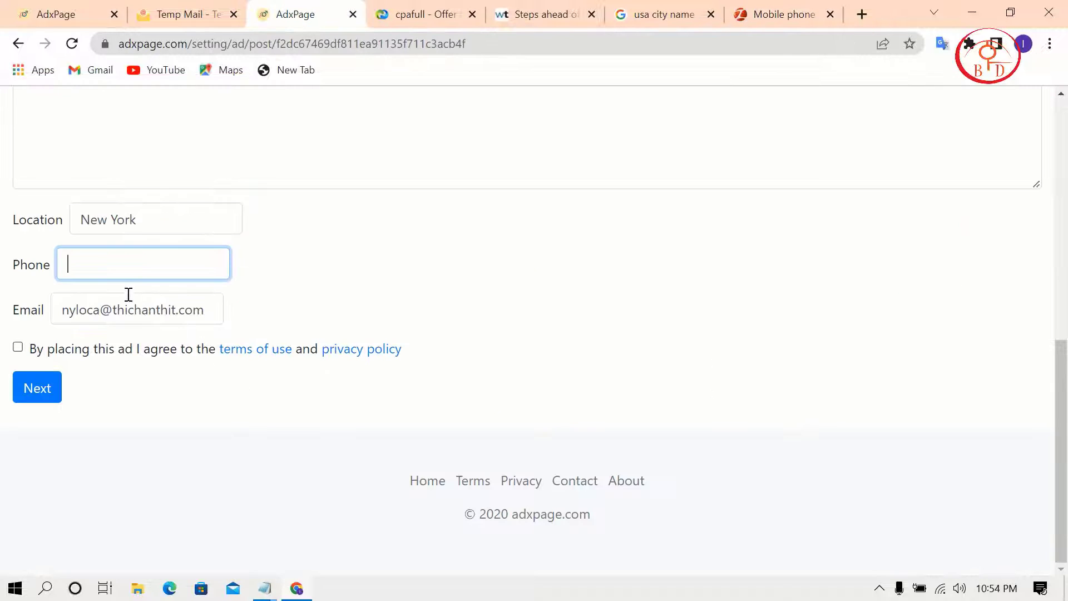
key(ctrl+v)
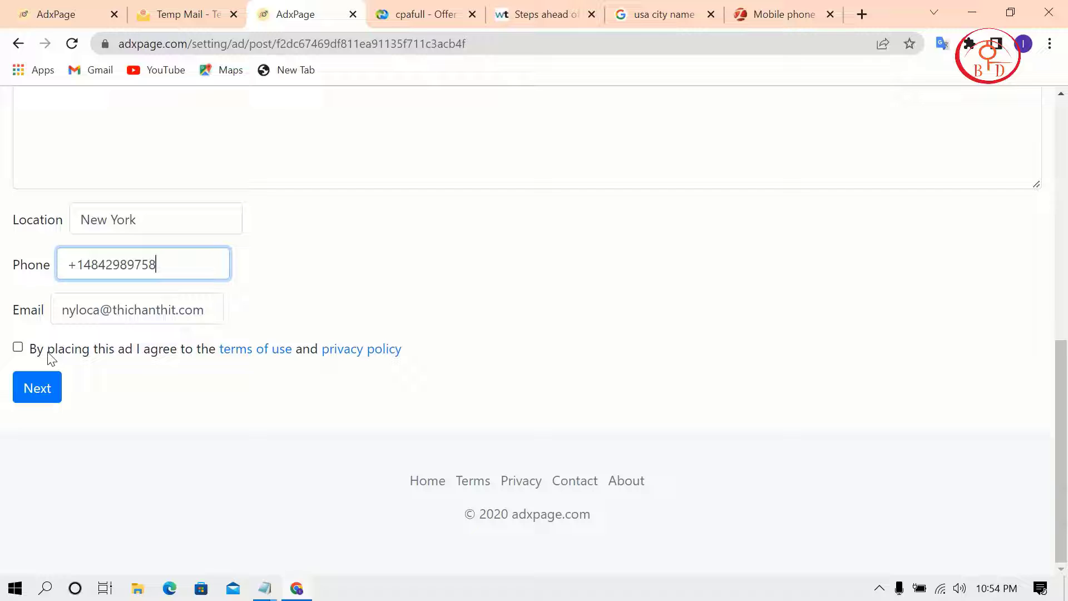
- Agree to the terms of use and privacy policy, then proceed through the ad preview to the activation stage
click(18, 348)
click(34, 391)
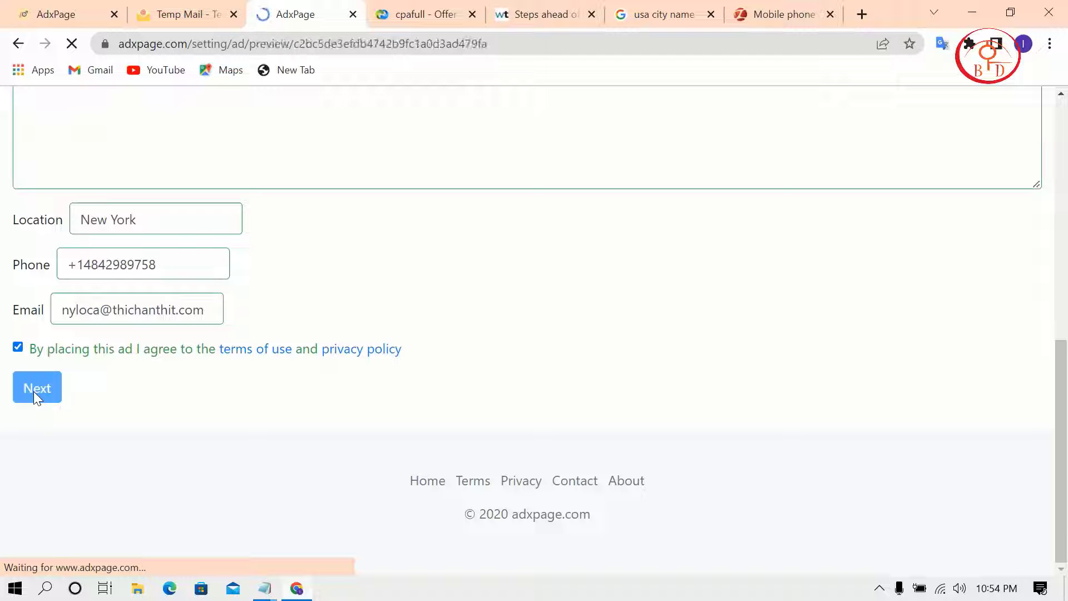
scroll(33, 395, down, 3)
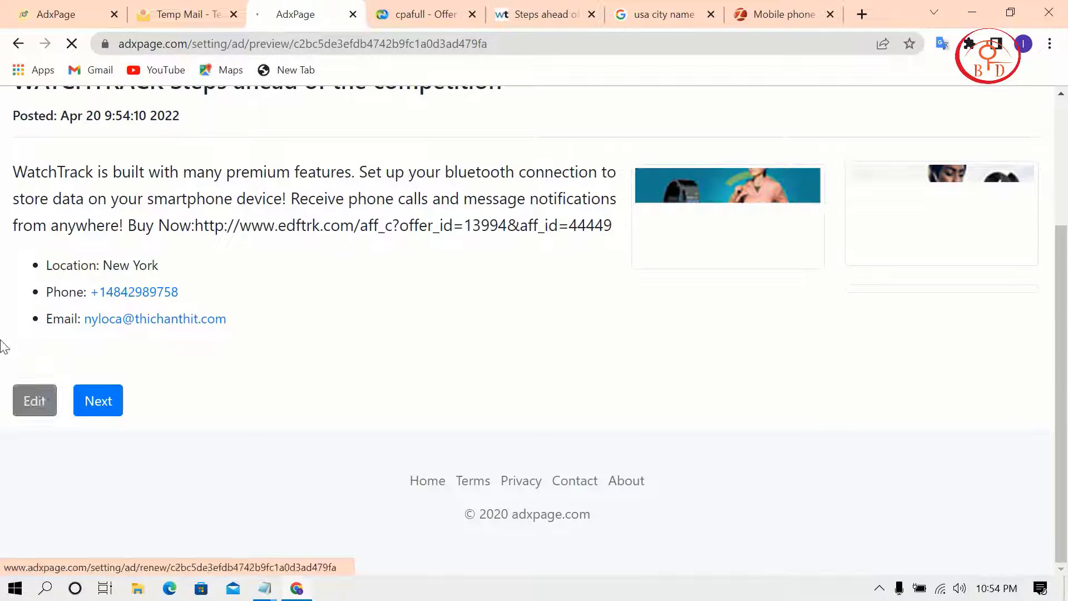
scroll(223, 378, down, 3)
click(103, 409)
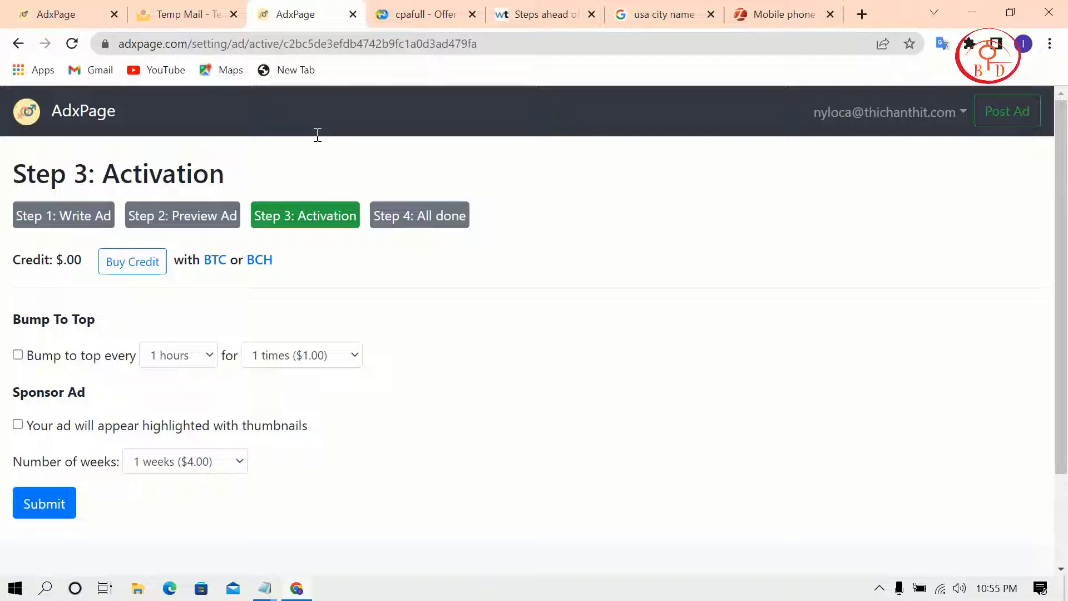
- Submit the ad for activation without the Bump To Top or Sponsor Ad options
scroll(285, 370, down, 2)
scroll(286, 365, up, 1)
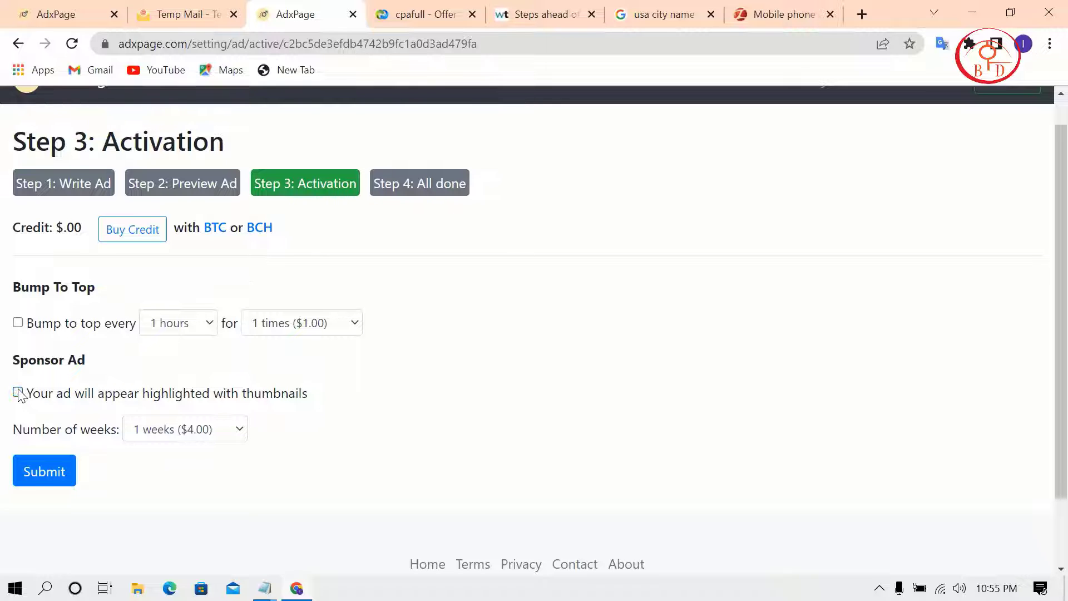
click(37, 477)
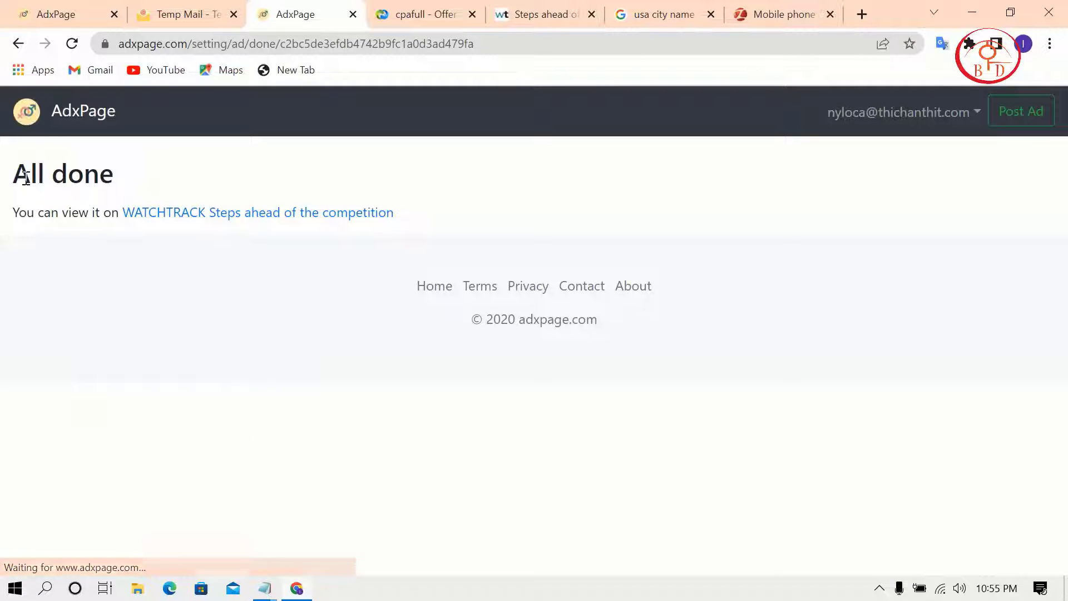
- Open the published WATCHTRACK ad and review its text, contact details and images
drag(10, 172, 178, 190)
click(209, 214)
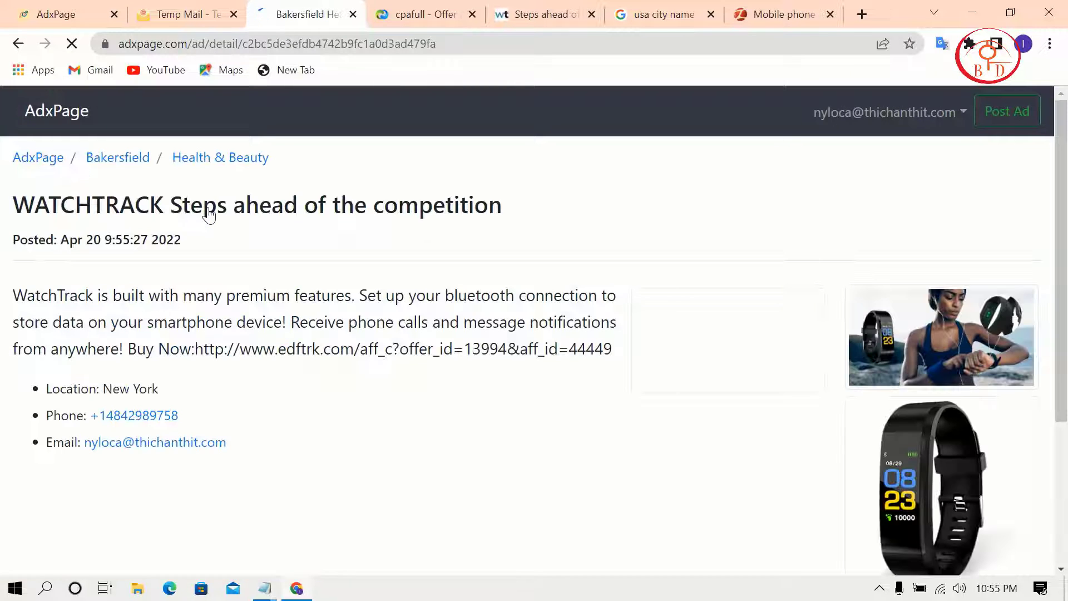
scroll(317, 341, down, 2)
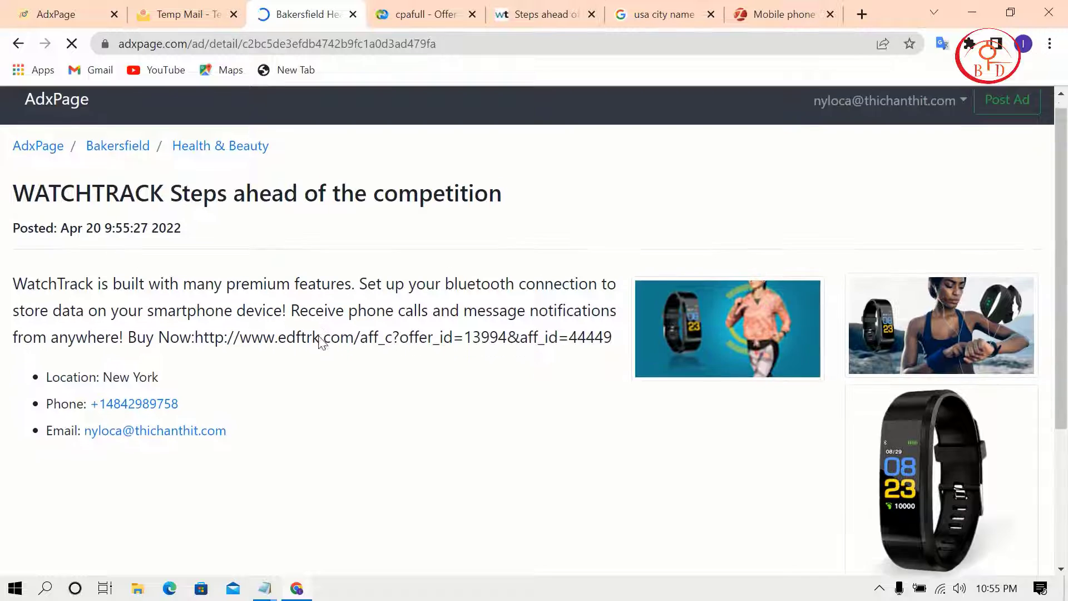
scroll(337, 327, up, 2)
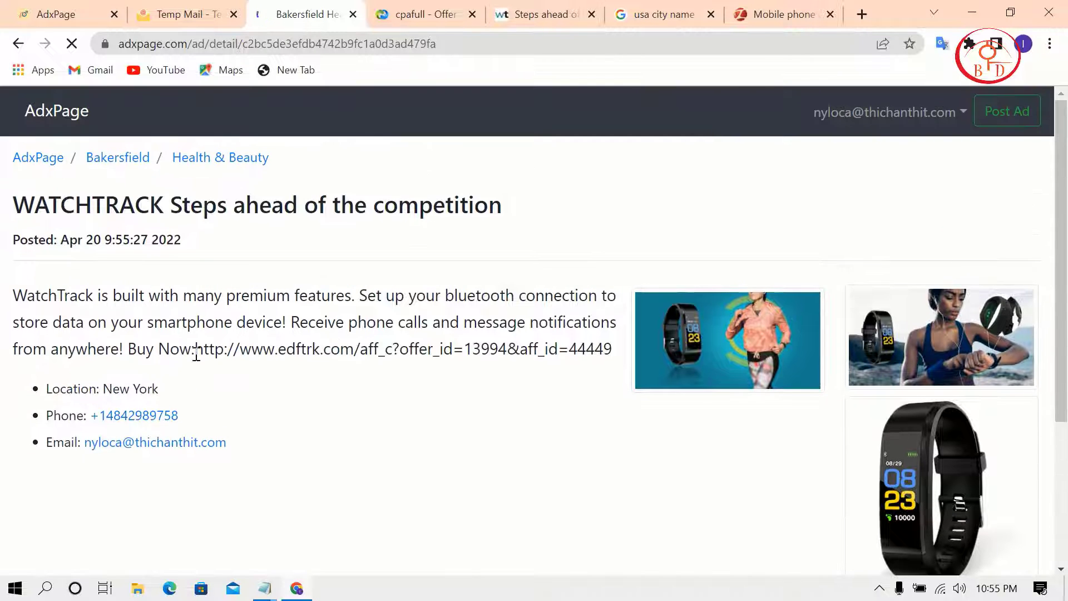
- Test the ad's tracking link in a new tab, then close that tab and return to the published ad
drag(197, 350, 614, 351)
right_click(591, 354)
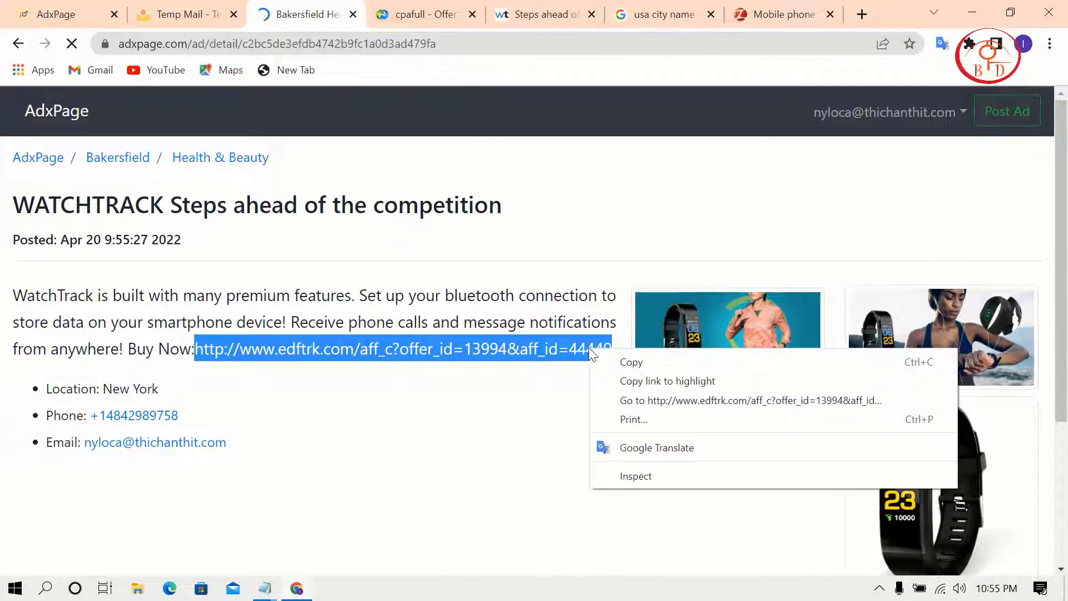
click(644, 400)
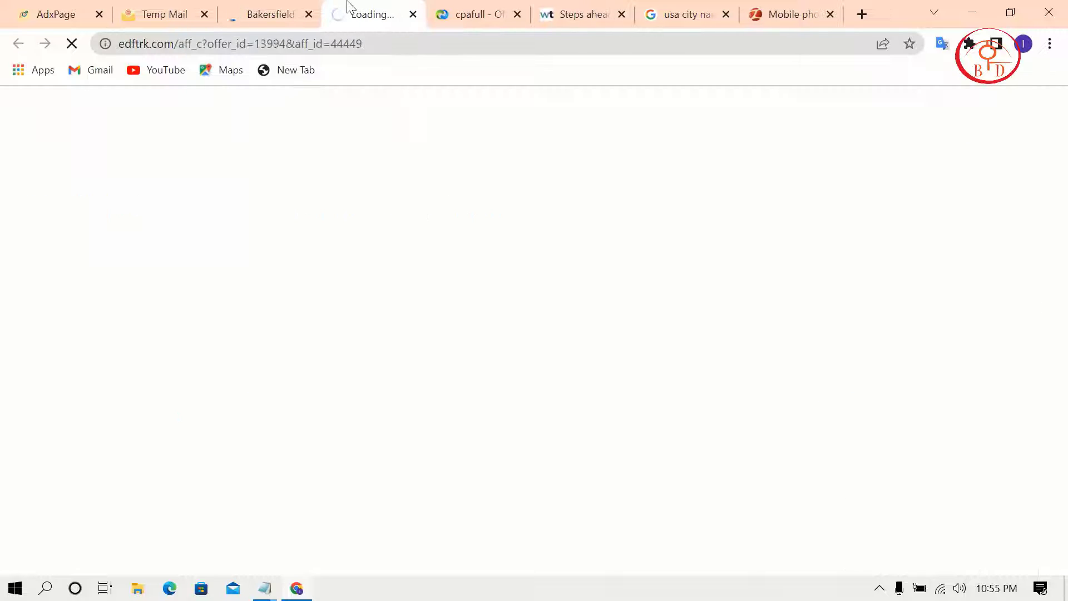
key(ctrl+w)
scroll(372, 243, up, 3)
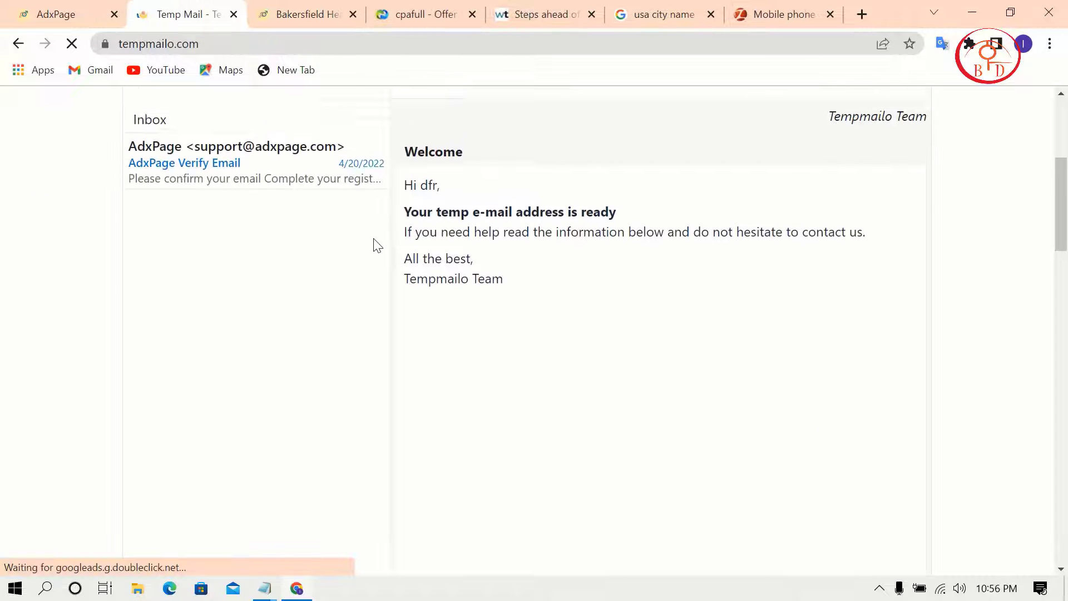
click(308, 10)
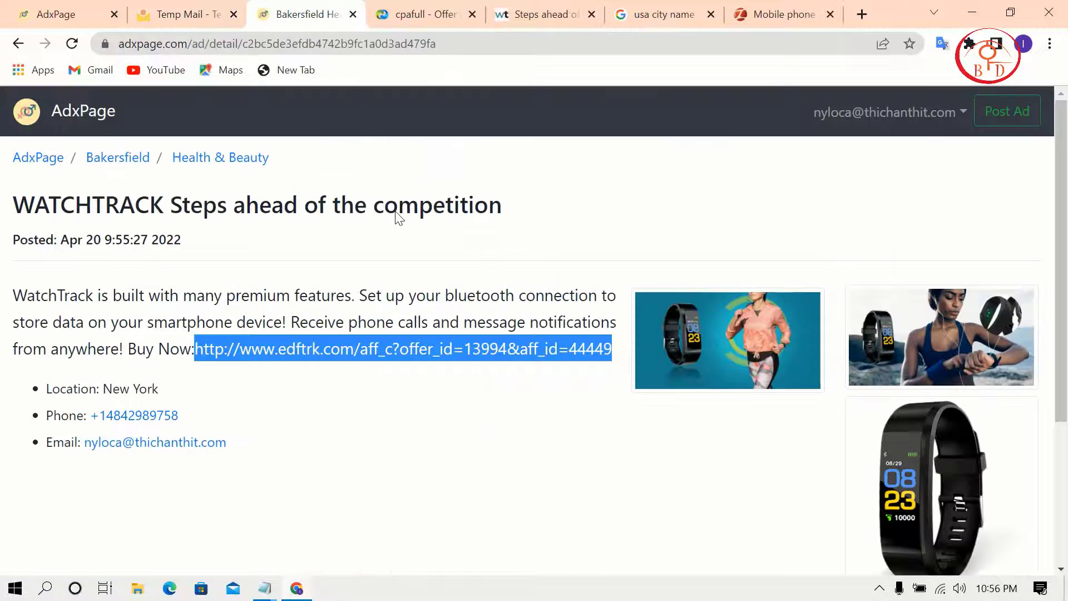
- Start a new ad post and choose Aberdeen, United Kingdom, under Europe as its location
click(1012, 114)
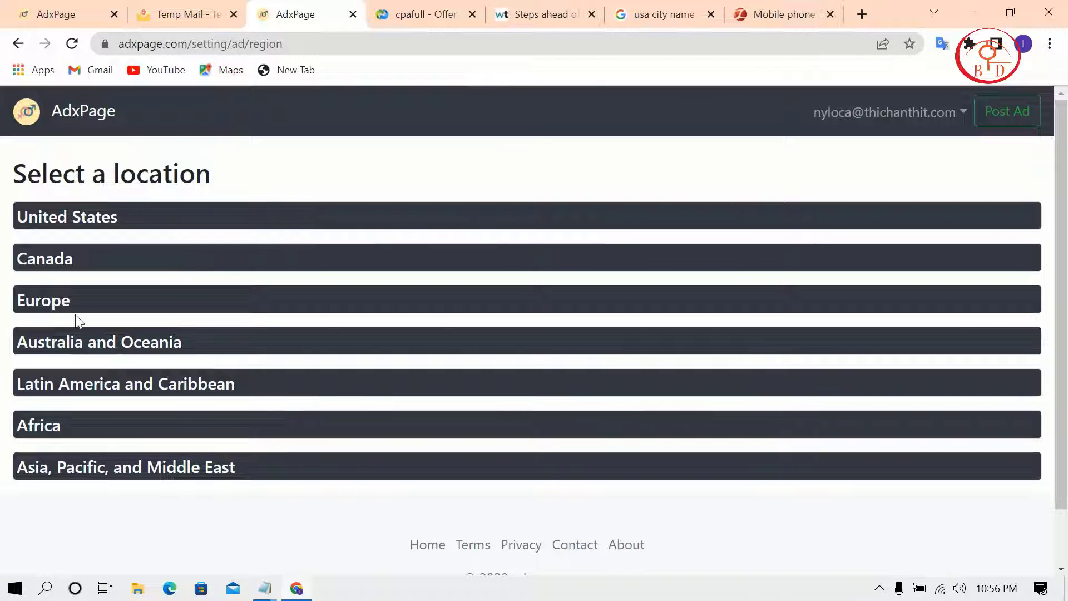
click(49, 306)
scroll(158, 317, down, 14)
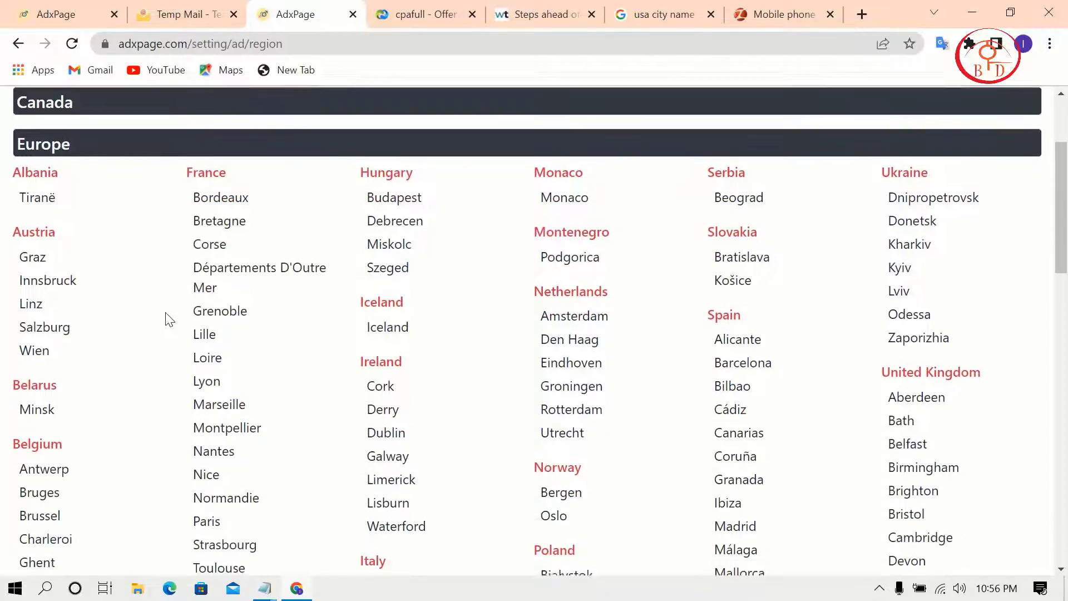
scroll(170, 319, down, 7)
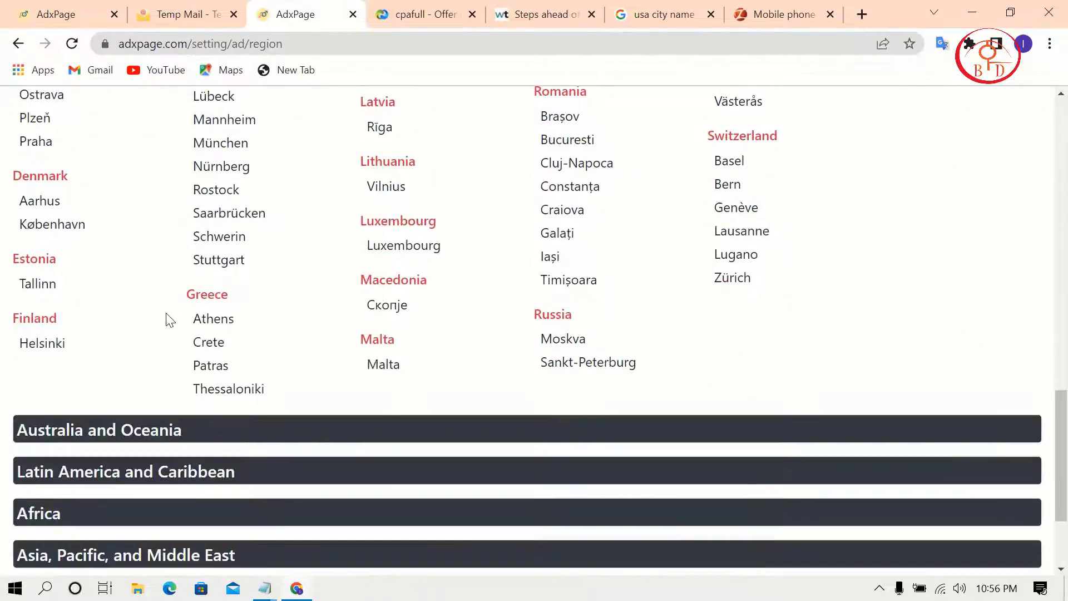
scroll(492, 353, up, 15)
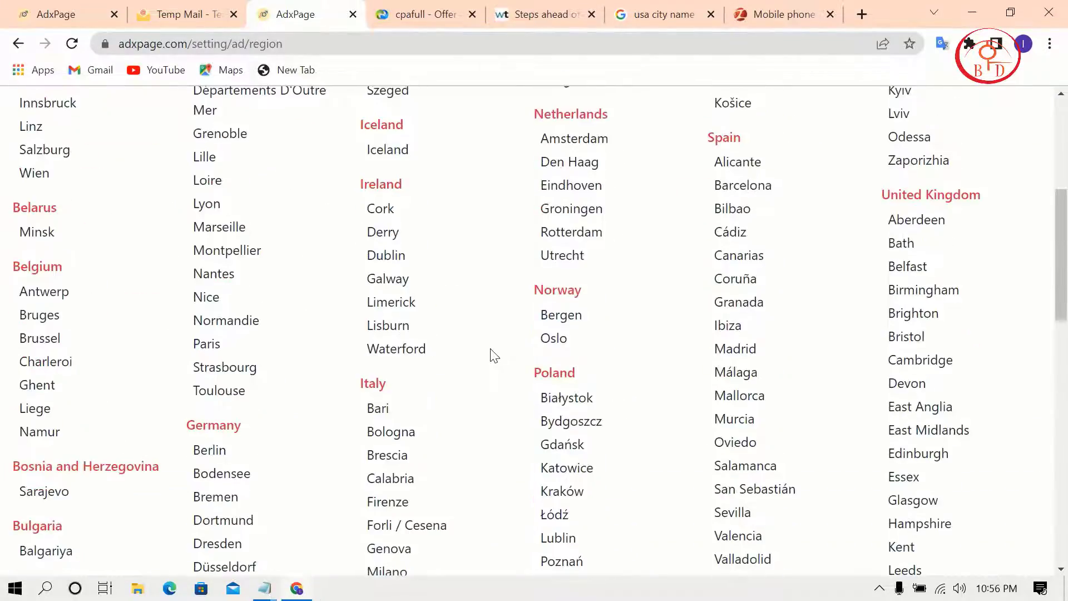
scroll(493, 356, up, 3)
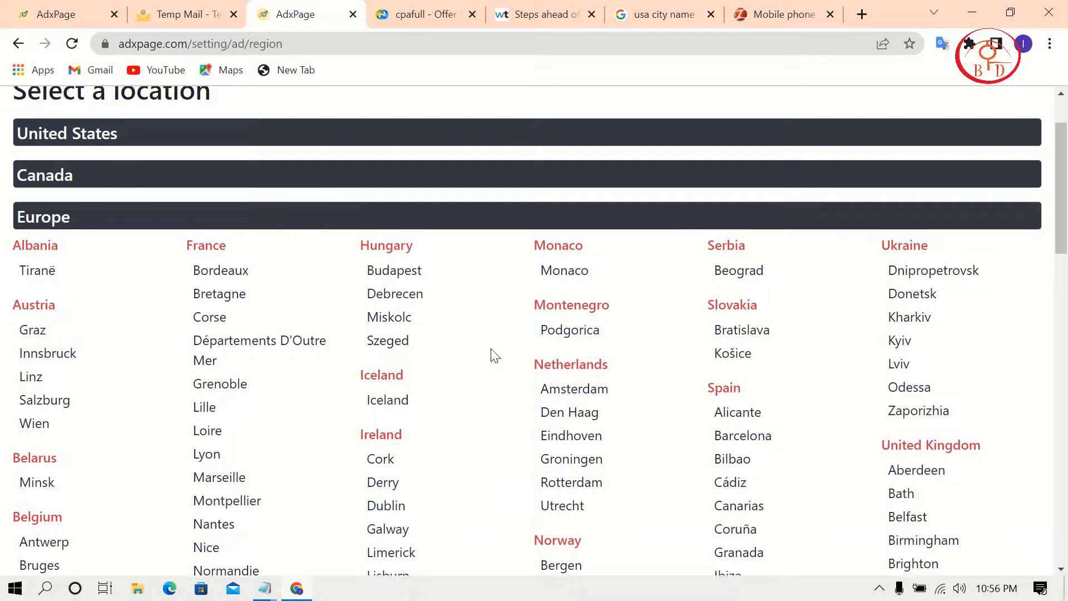
scroll(492, 355, down, 2)
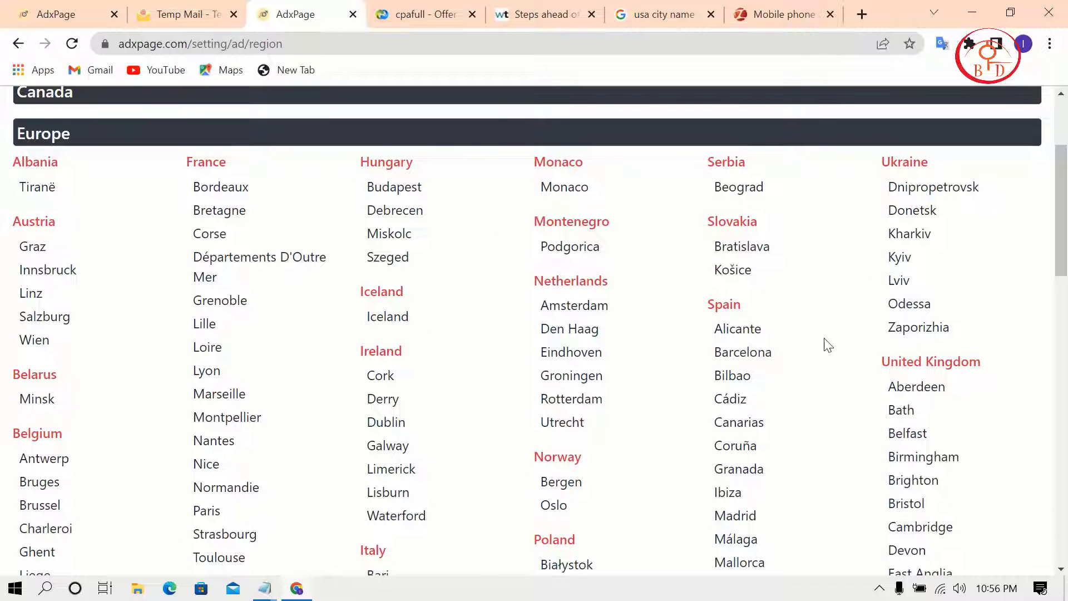
click(923, 394)
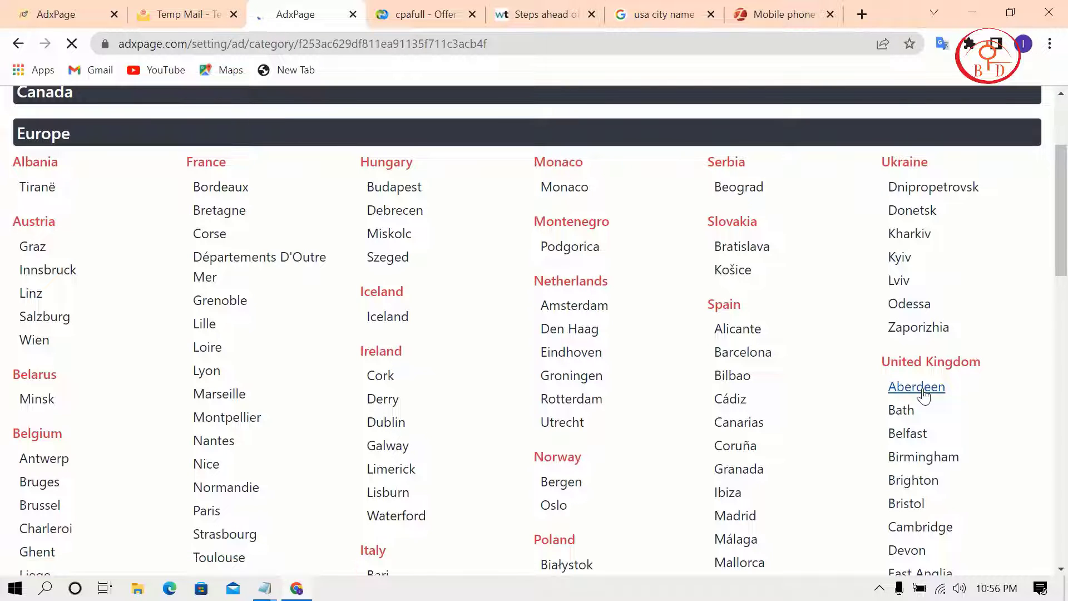
- Choose a Services category for the Aberdeen ad to open the ad-writing form
scroll(923, 393, down, 9)
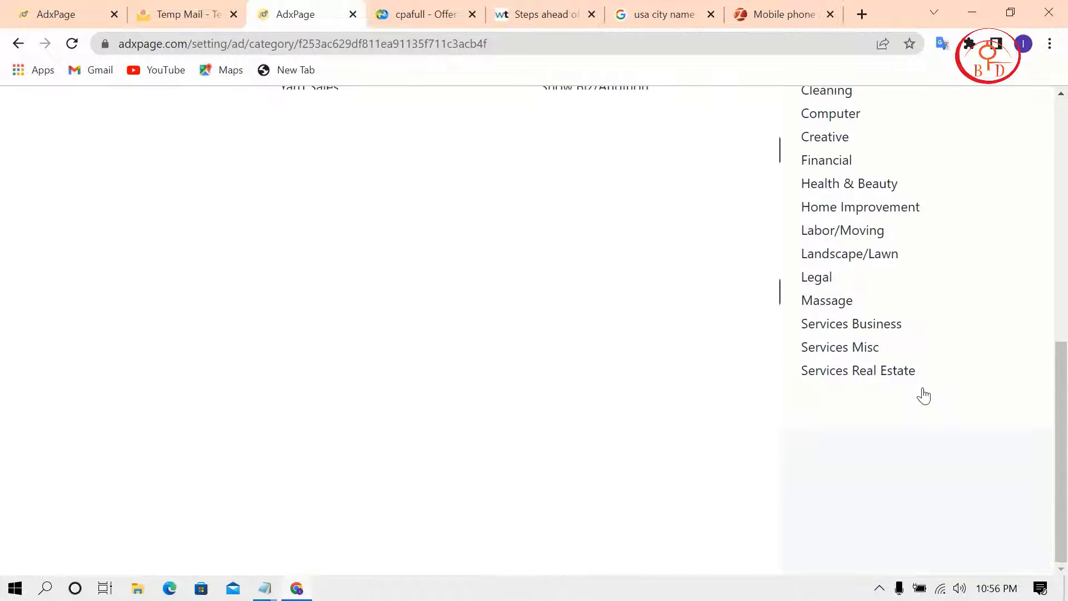
click(849, 185)
scroll(883, 390, up, 1)
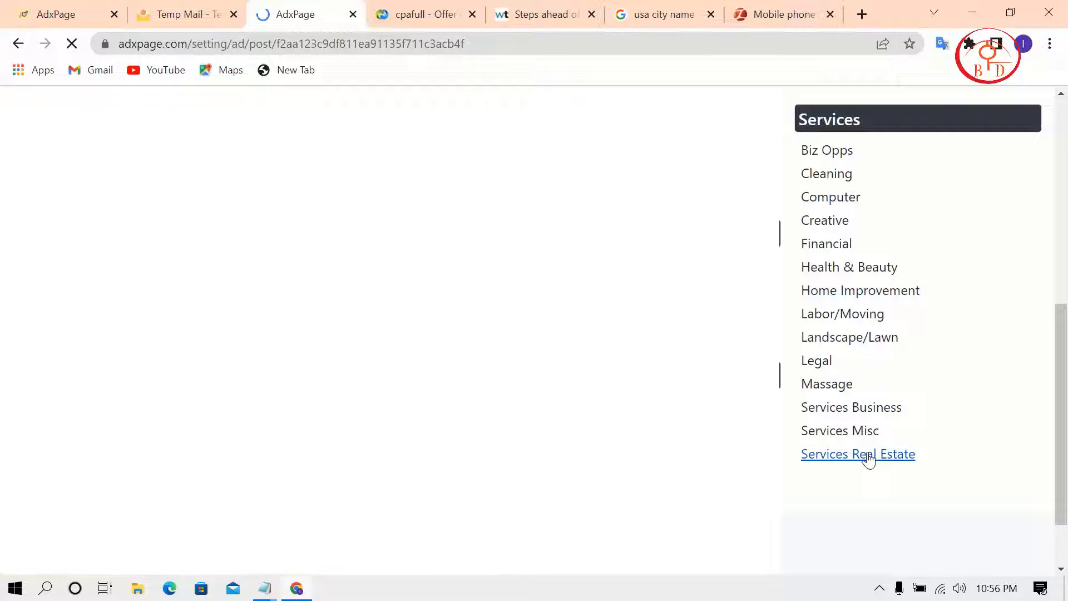
- Upload the df image showing the Amazon card and iPhone from Downloads to the new ad
click(166, 355)
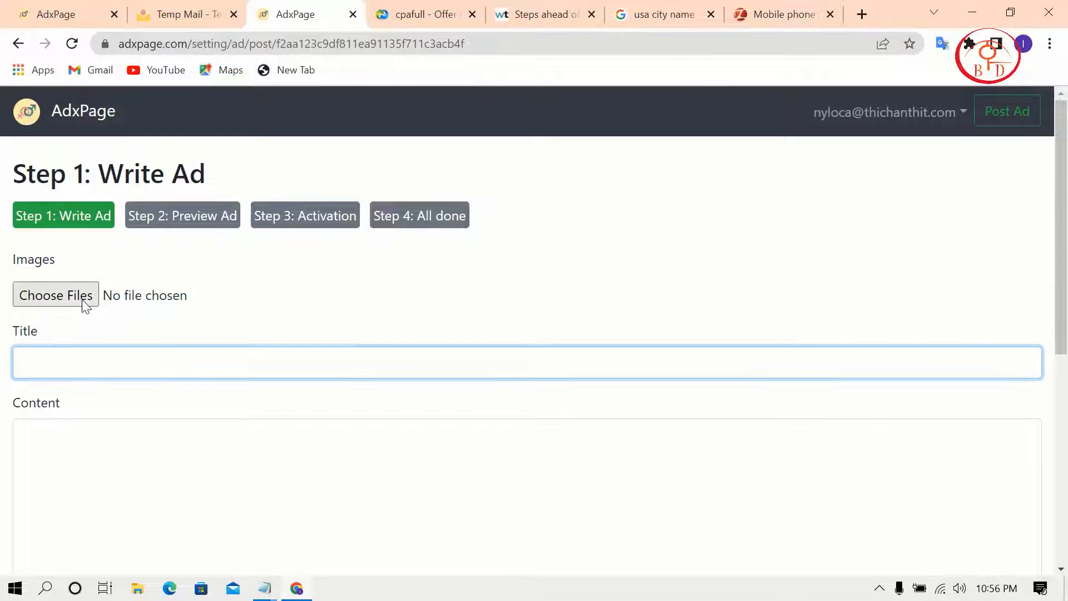
click(52, 303)
scroll(298, 256, down, 10)
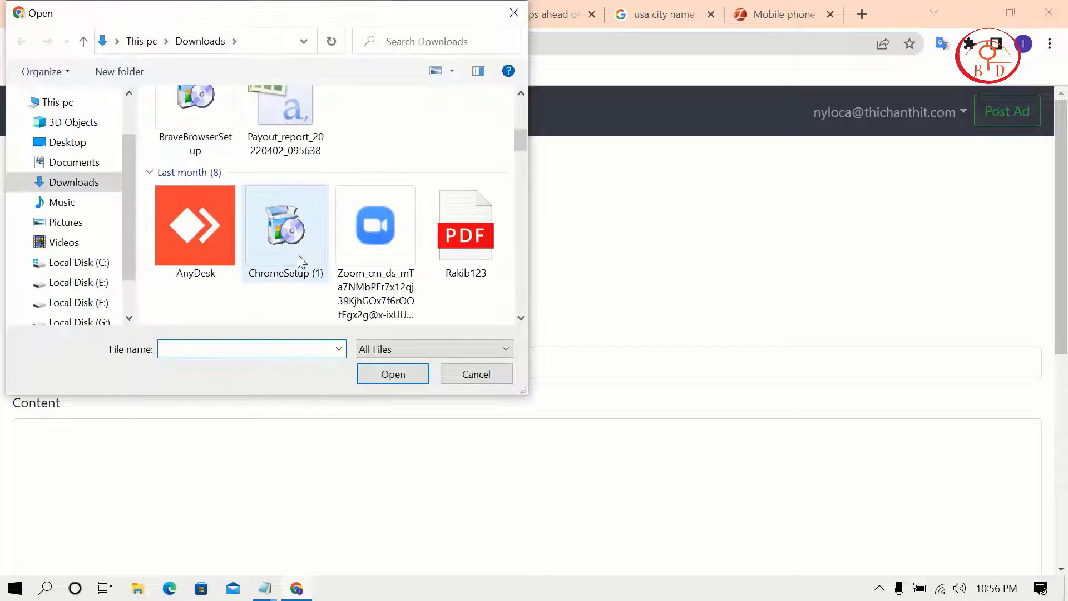
scroll(298, 255, down, 3)
scroll(298, 255, up, 6)
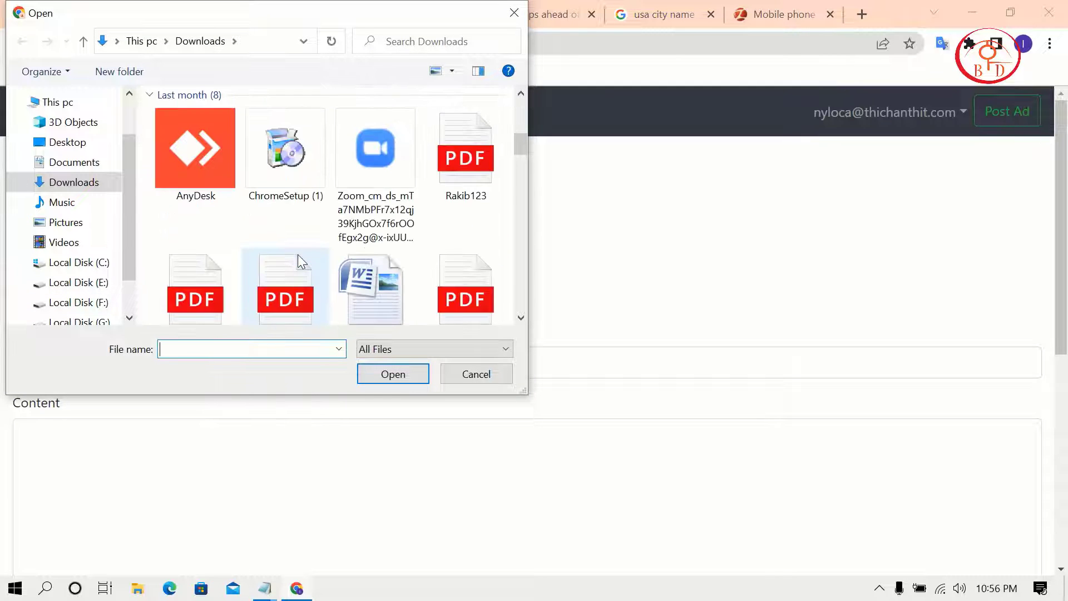
scroll(298, 255, down, 5)
click(298, 255)
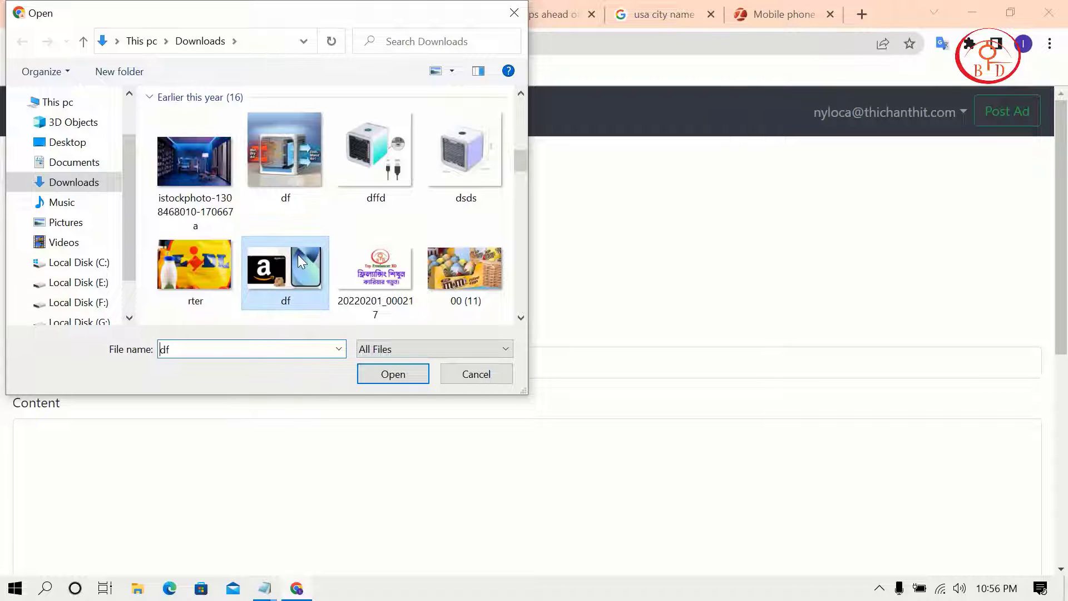
click(386, 379)
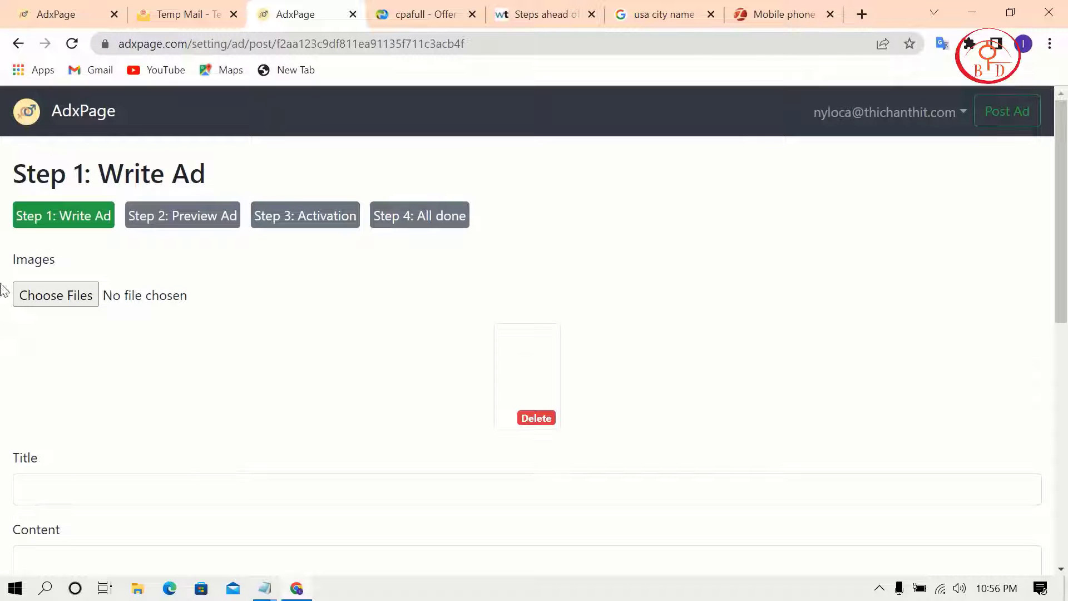
- Add the $100 Amazon gift card picture, download (1), from Downloads to the ad's images
click(65, 294)
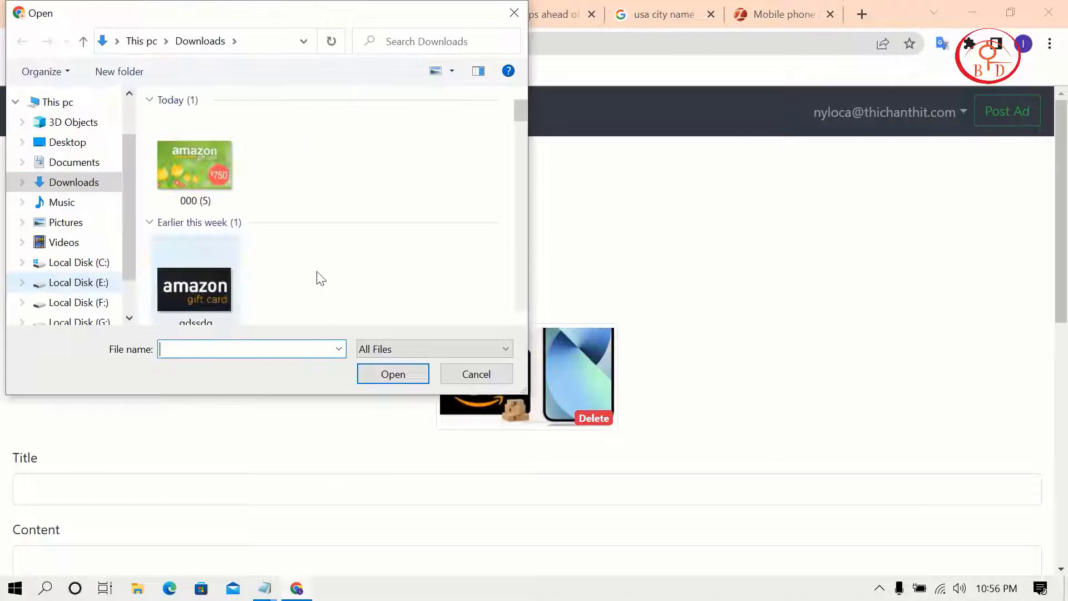
scroll(317, 277, down, 5)
scroll(320, 275, up, 3)
scroll(320, 269, down, 15)
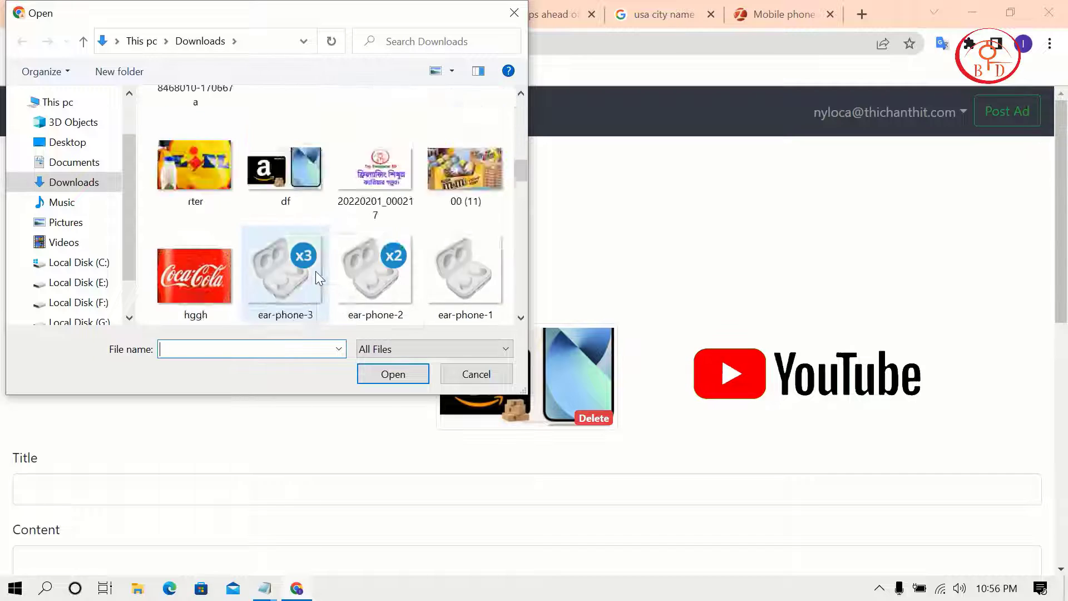
scroll(317, 272, down, 6)
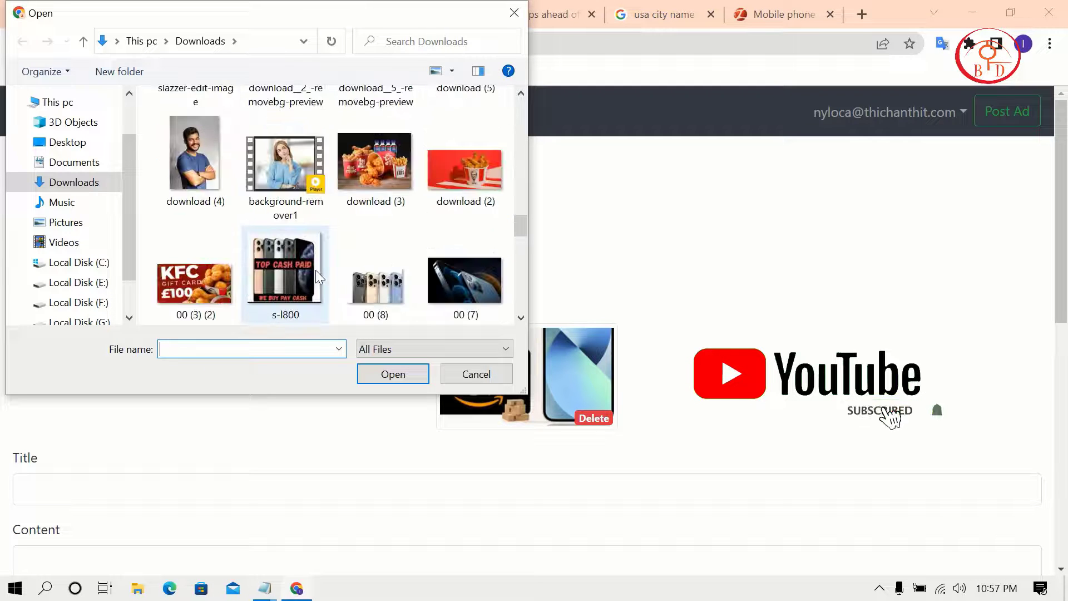
scroll(316, 269, down, 3)
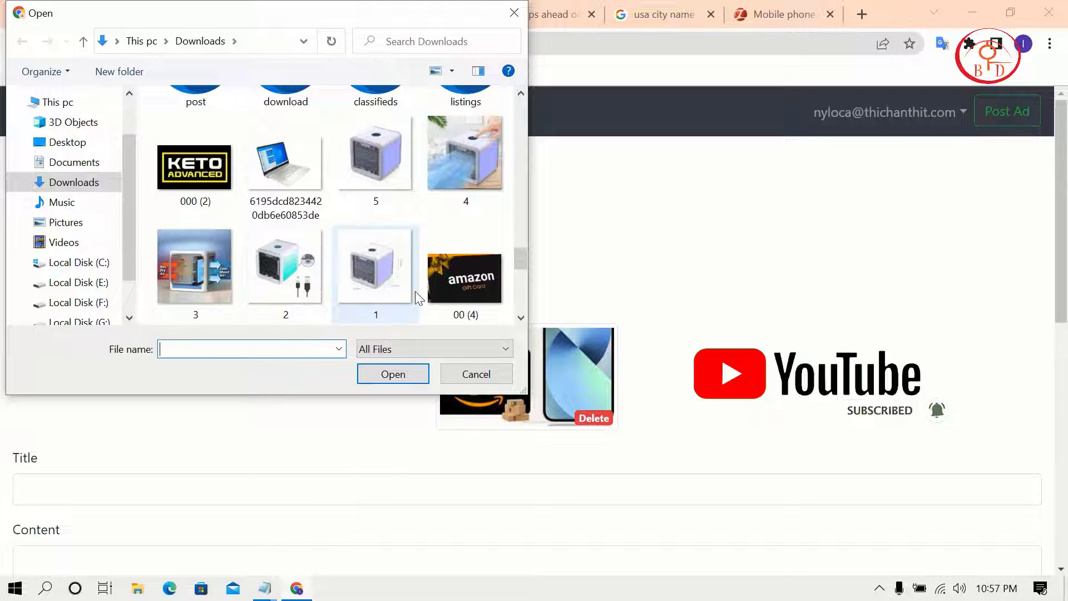
scroll(389, 289, down, 2)
click(213, 252)
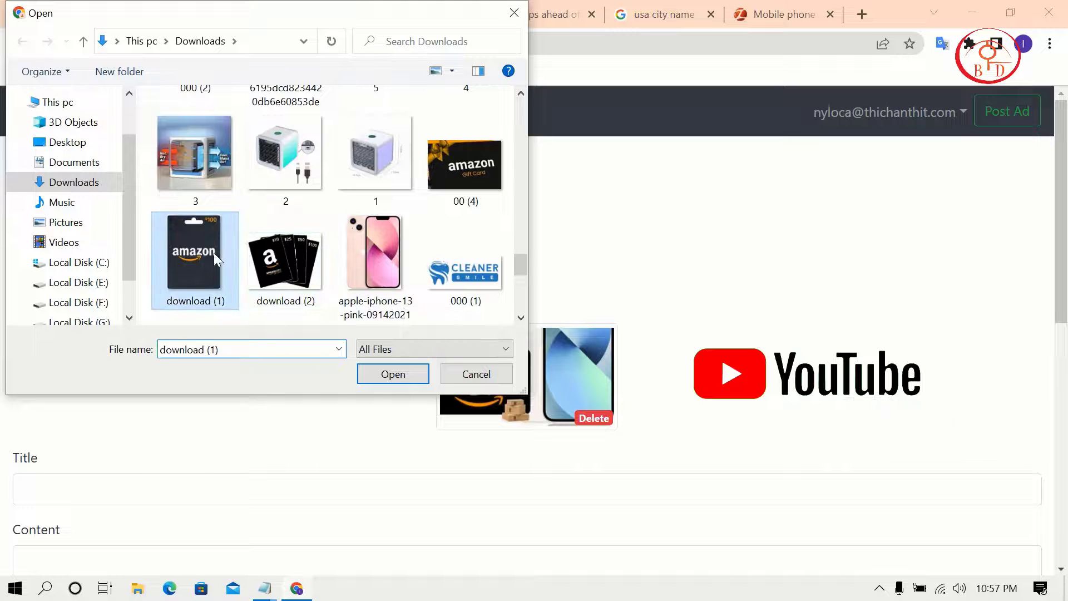
click(393, 373)
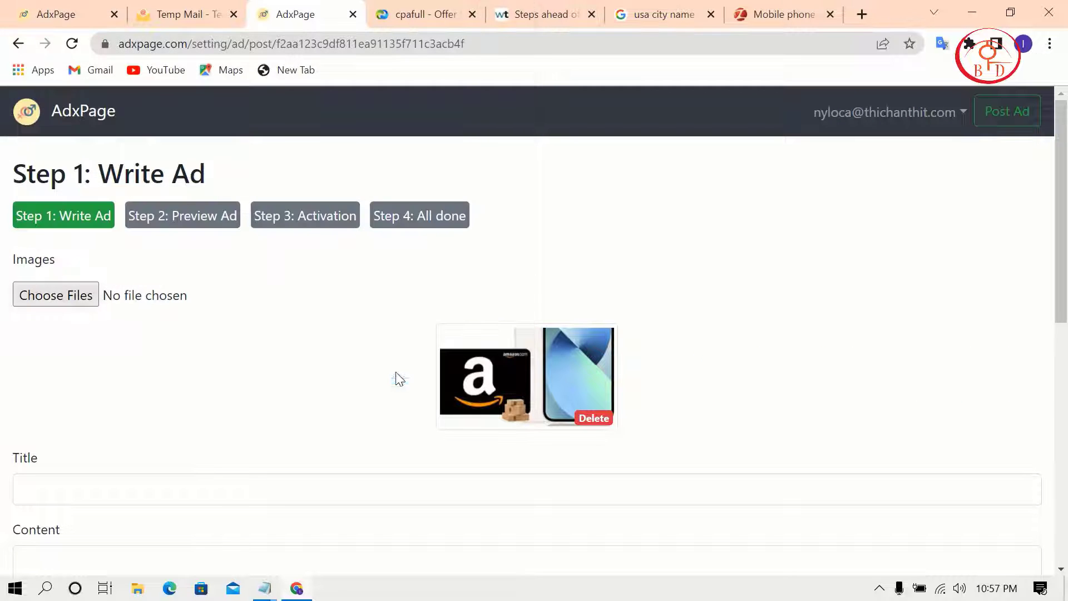
- Add the gdssdg Amazon gift card image to the ad and place the cursor in the title field
click(91, 303)
click(229, 295)
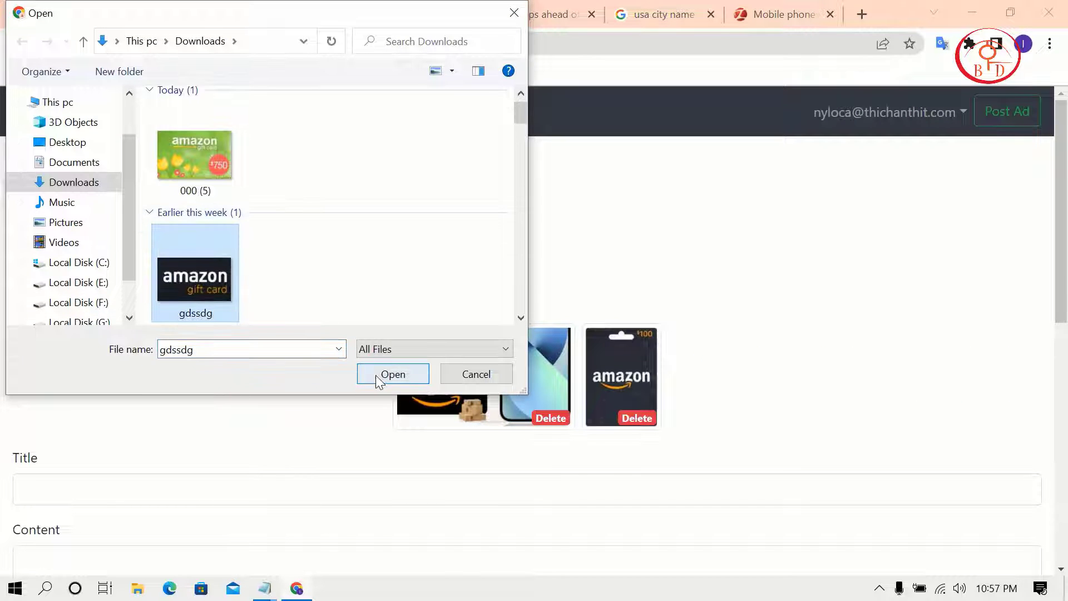
click(393, 374)
scroll(302, 379, down, 3)
click(136, 317)
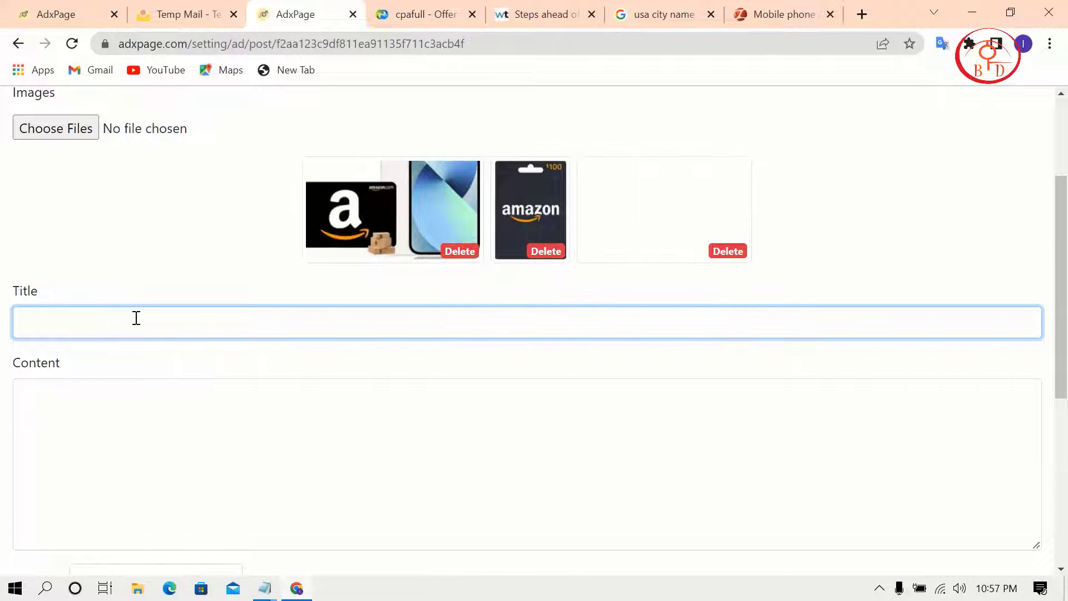
- Switch to cpafull, search all offers for "Amazo" and open the Iphone 13 & Amazon £100 Gift Card - UK offer
click(420, 11)
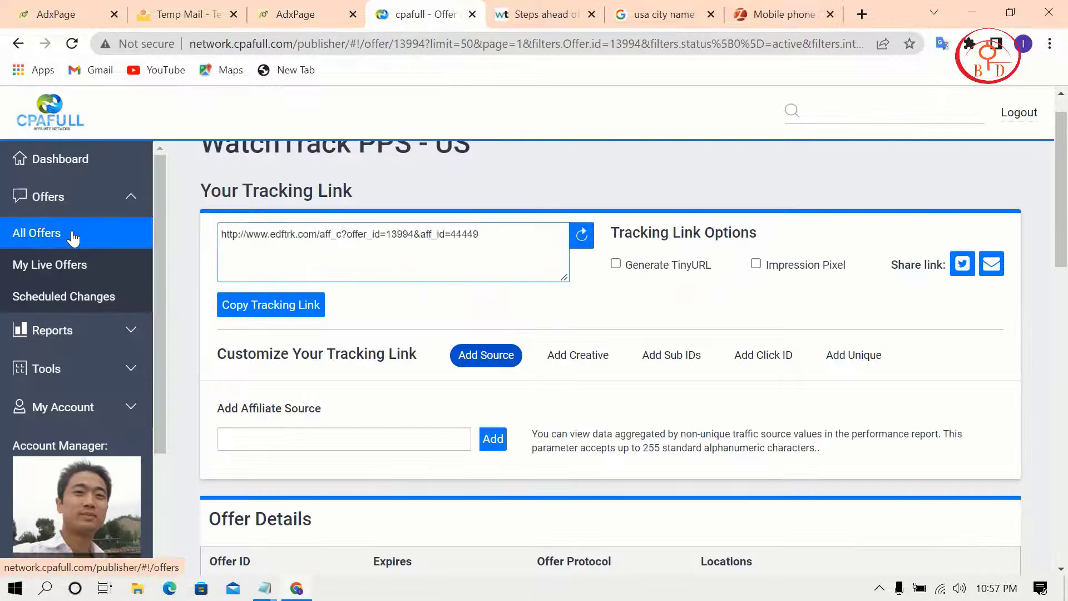
click(73, 235)
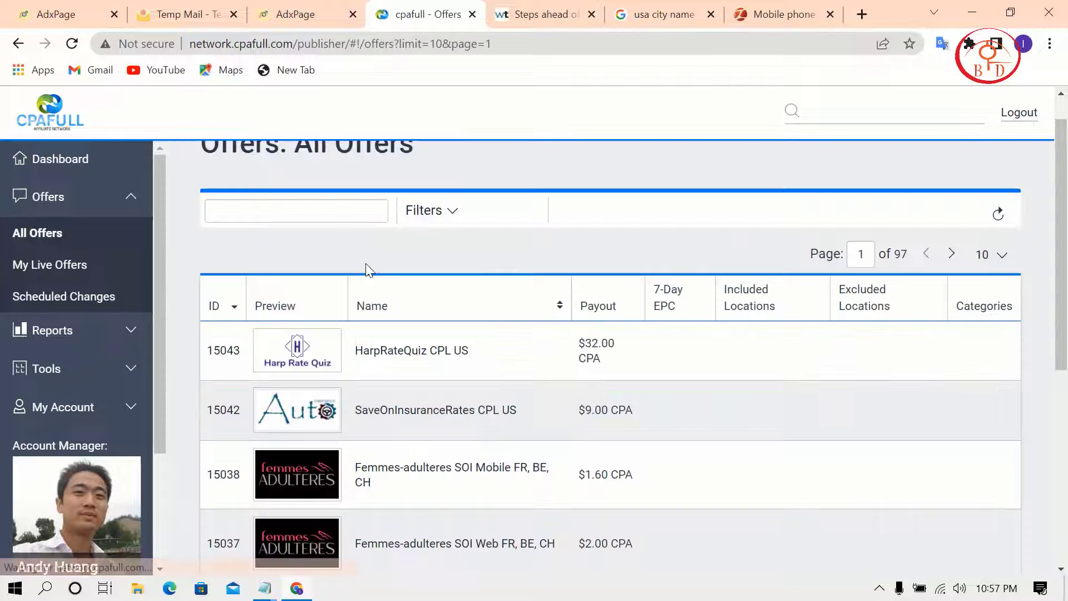
click(321, 217)
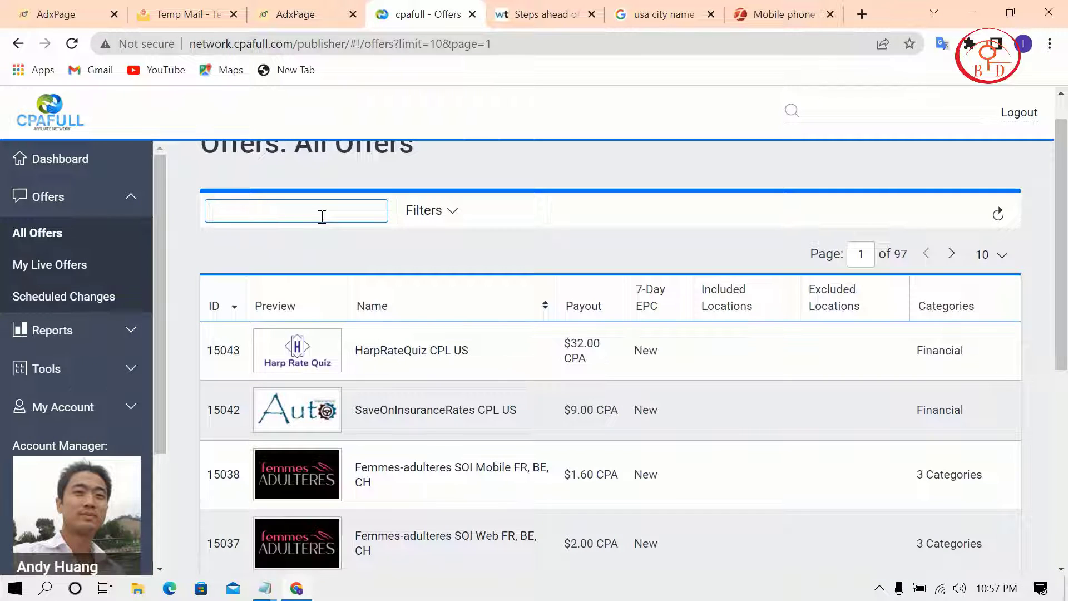
text(Amazo)
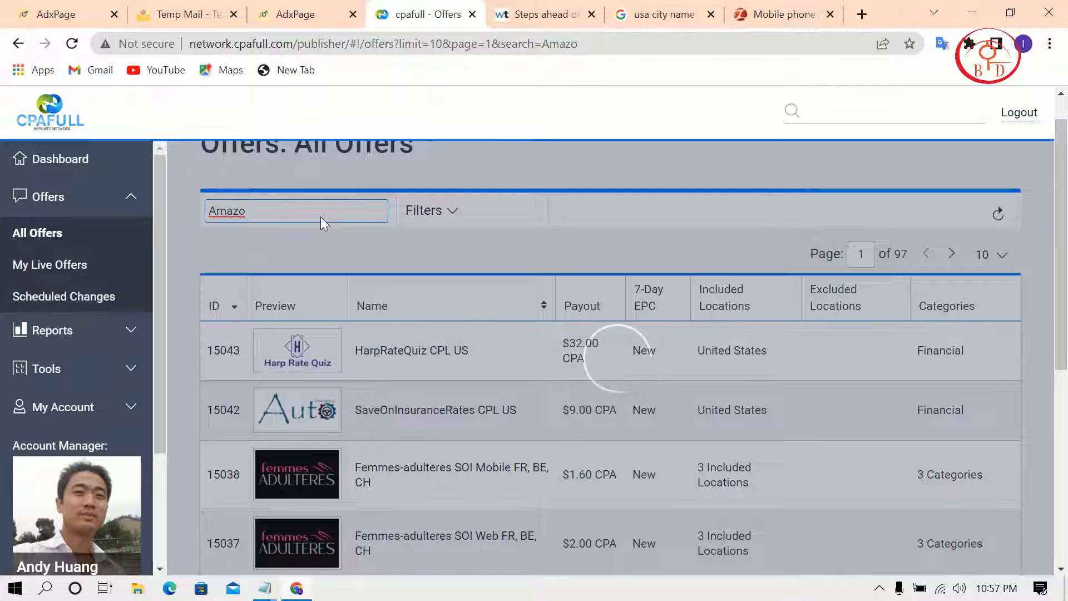
scroll(534, 413, down, 4)
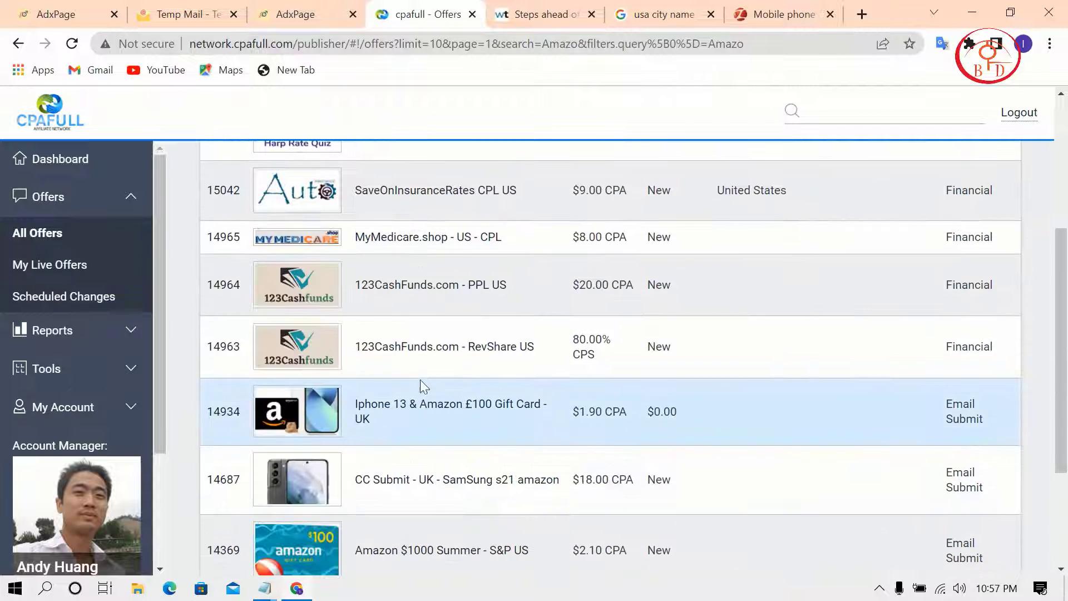
click(425, 405)
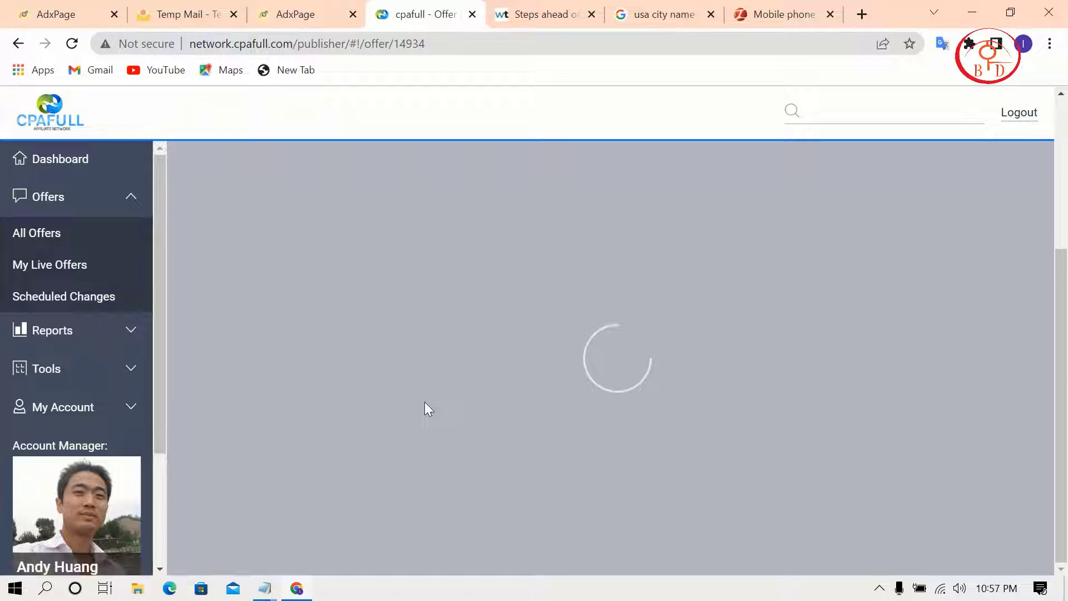
- Copy "Iphone 13 & Amazon £100 Gift Card" from the offer heading and paste it as the AdxPage ad's title
scroll(424, 402, up, 5)
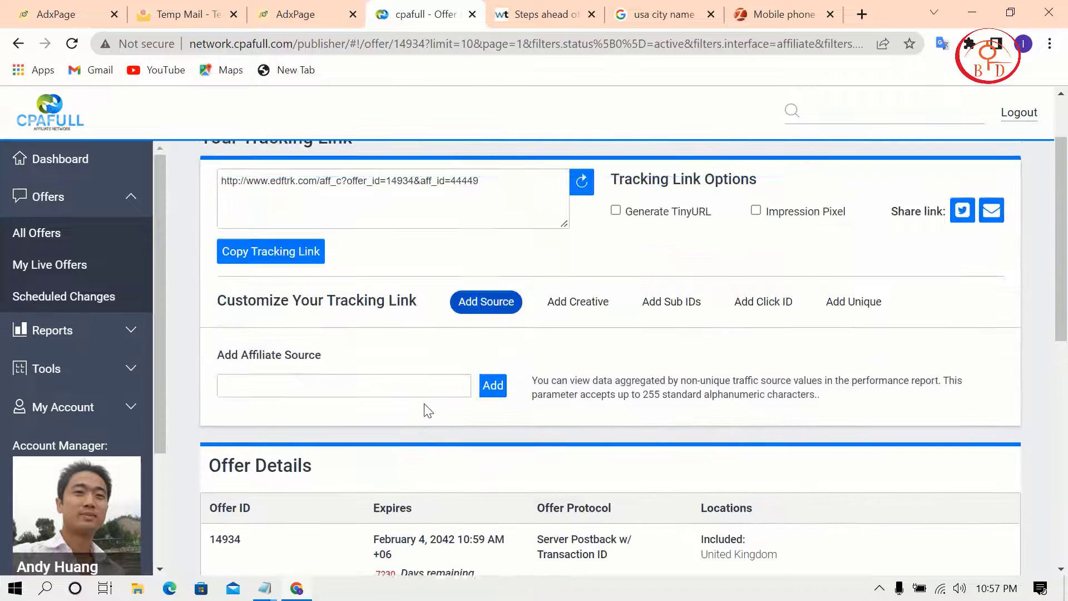
drag(662, 174, 202, 188)
right_click(268, 179)
click(279, 188)
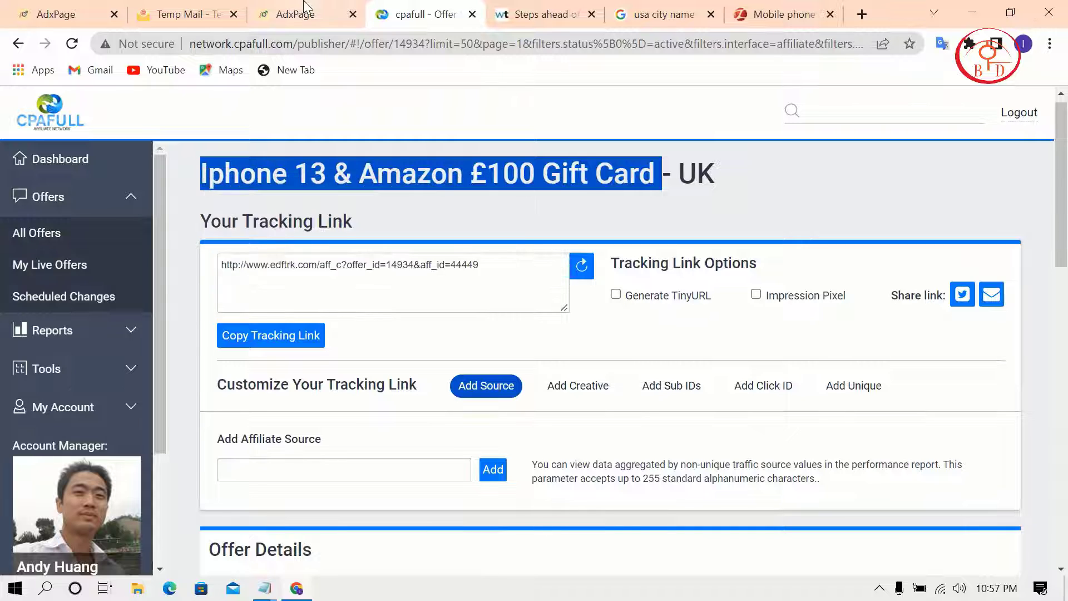
click(295, 14)
key(ctrl+v)
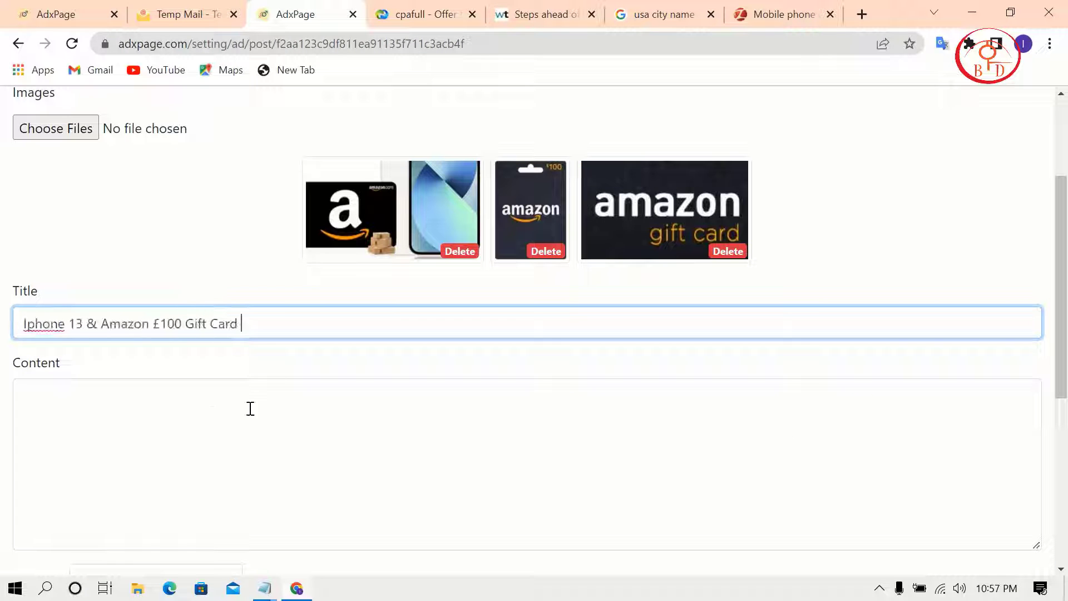
- Copy the first two lines about the $1000 Amazon gift card from the amzone note and paste them into the ad's content
click(245, 414)
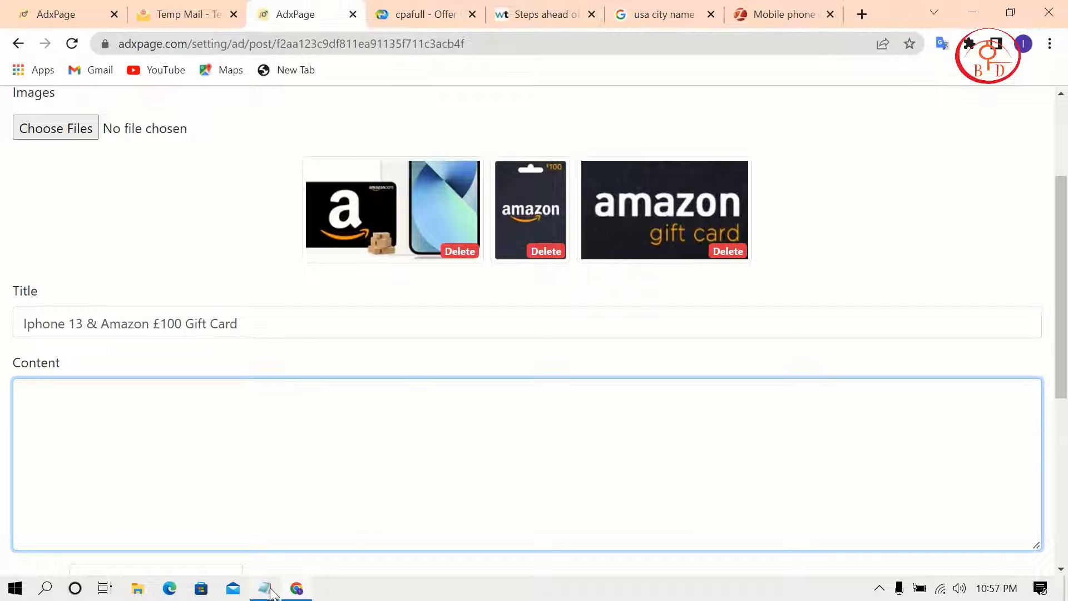
mouse_move(271, 589)
click(315, 531)
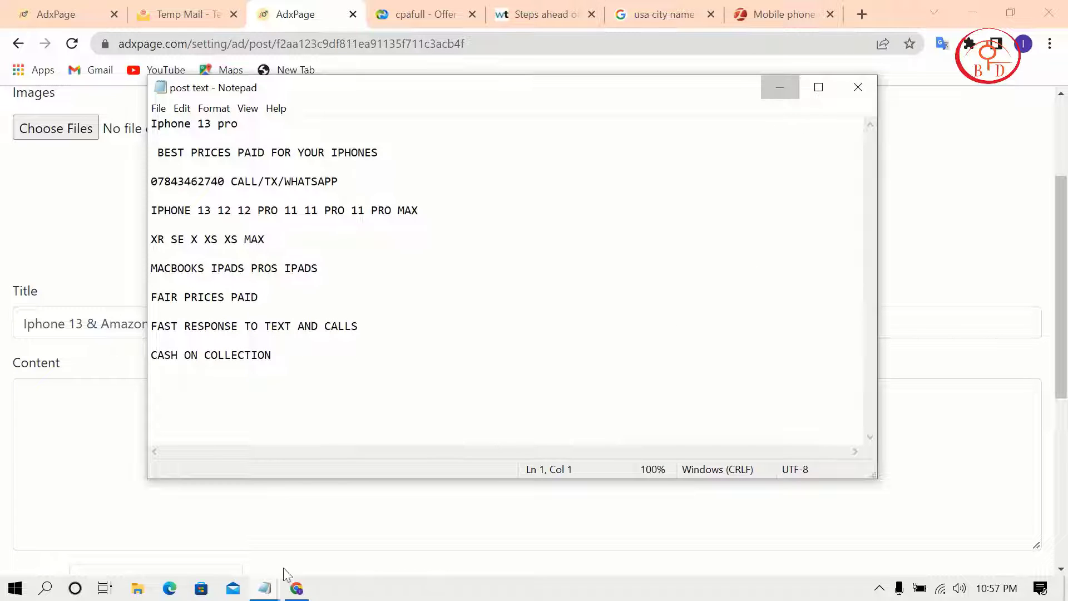
click(264, 588)
mouse_move(264, 592)
click(233, 543)
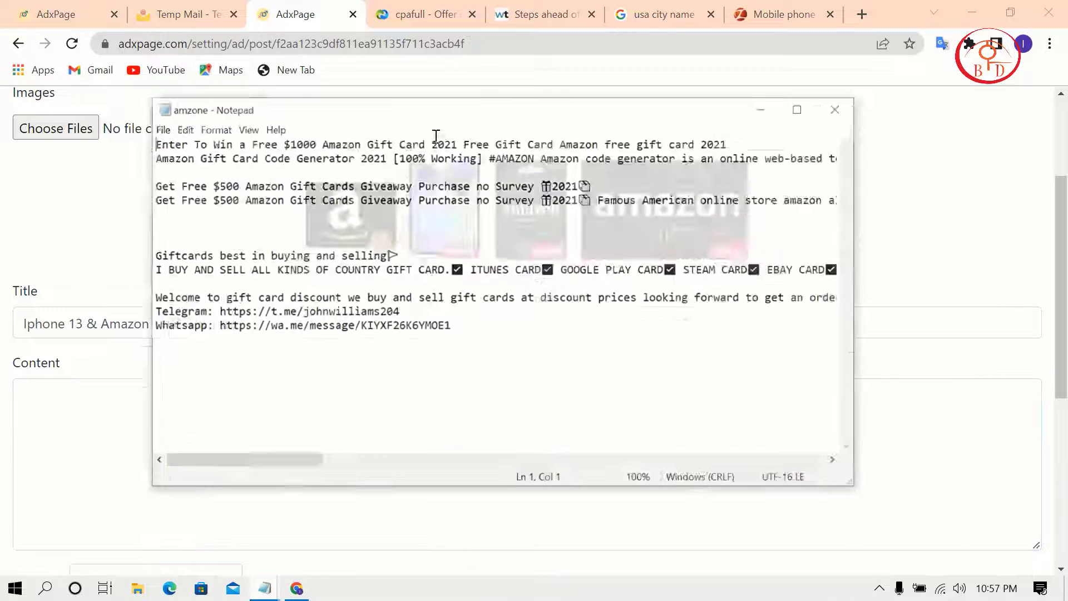
drag(481, 122, 929, 146)
right_click(851, 142)
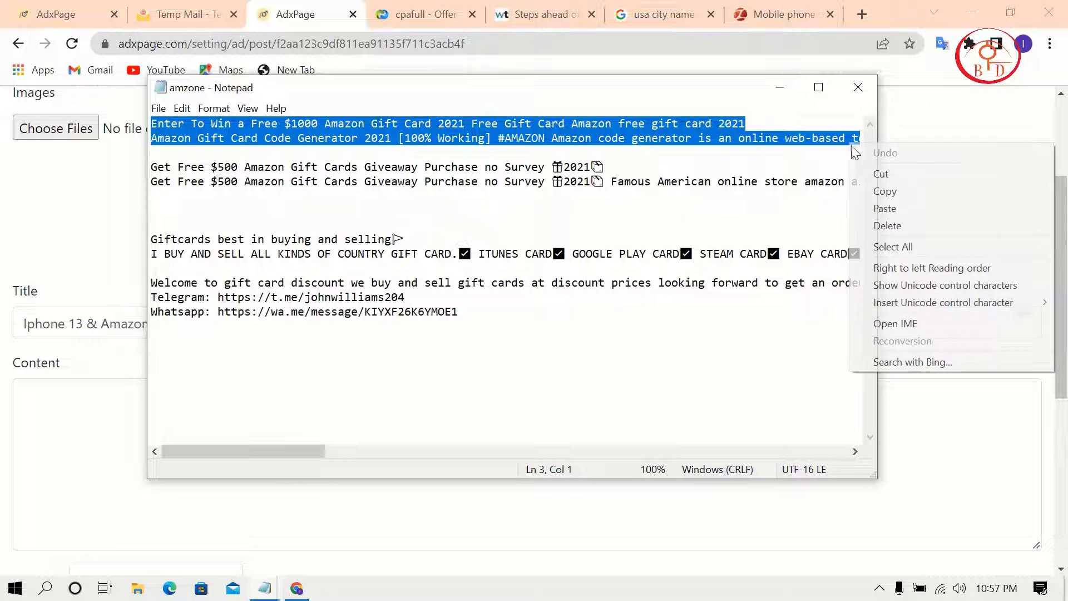
click(872, 188)
click(57, 473)
key(ctrl+v)
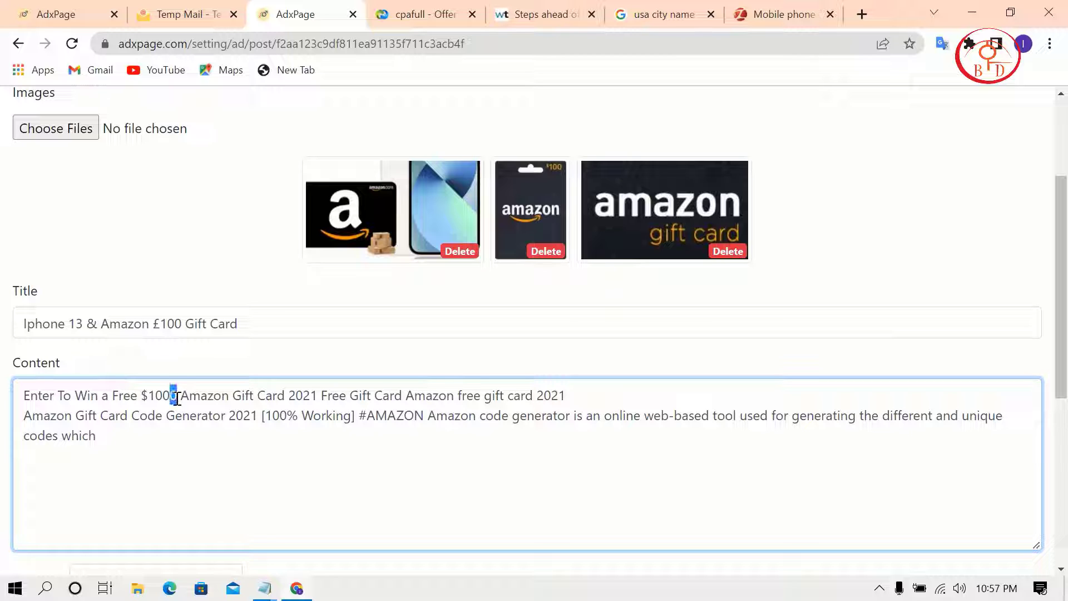
- Change the content's prize to $100 and first line's final year to 2022, then append "Buy Now:" with the cpafull offer's tracking link
key(BackSpace)
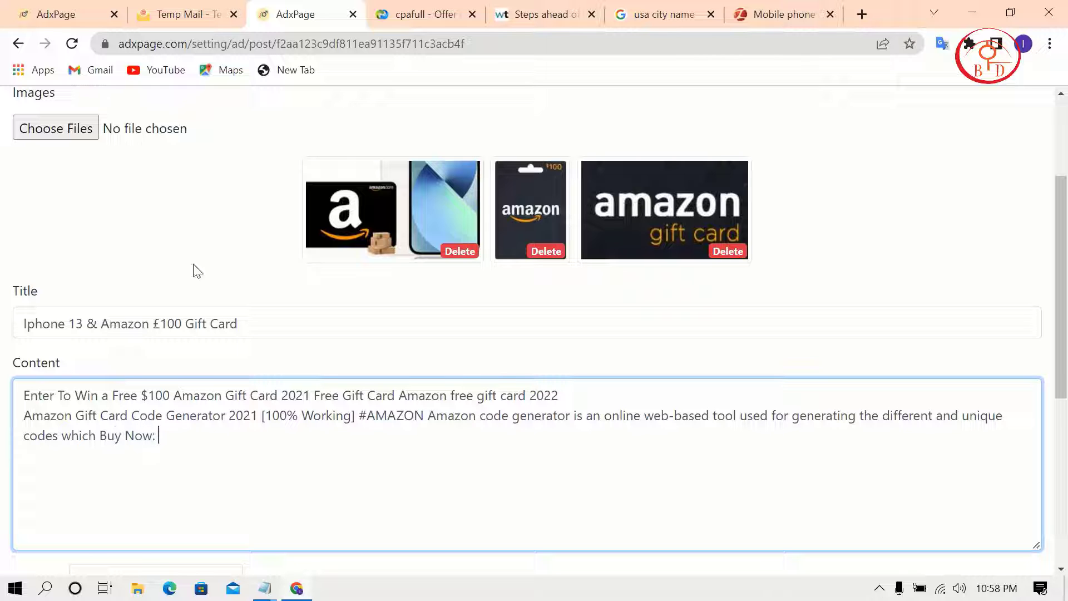
click(392, 8)
drag(470, 276, 222, 264)
right_click(245, 262)
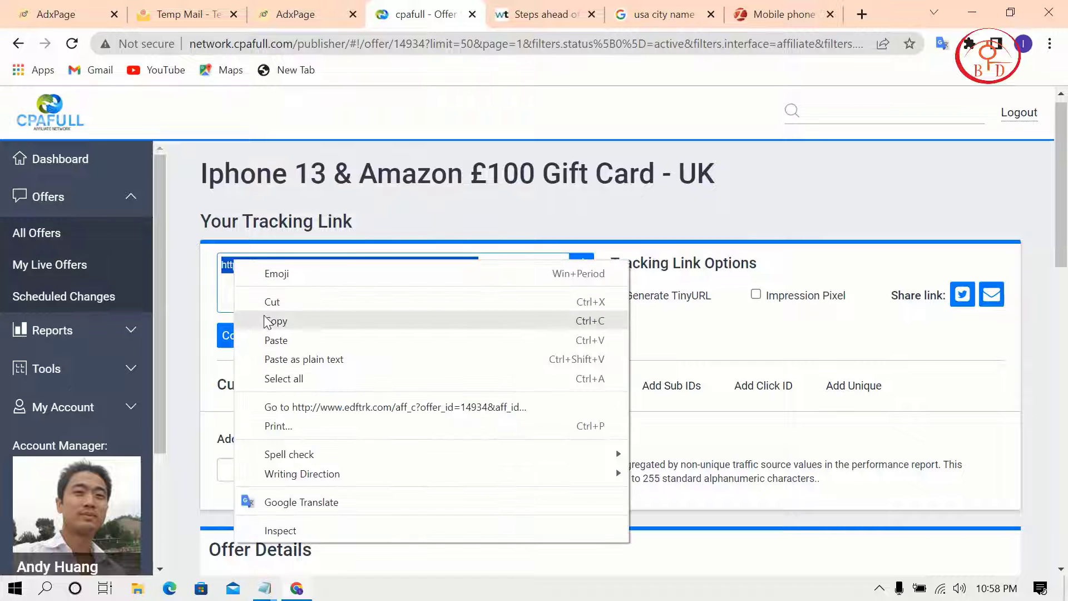
click(267, 319)
click(291, 12)
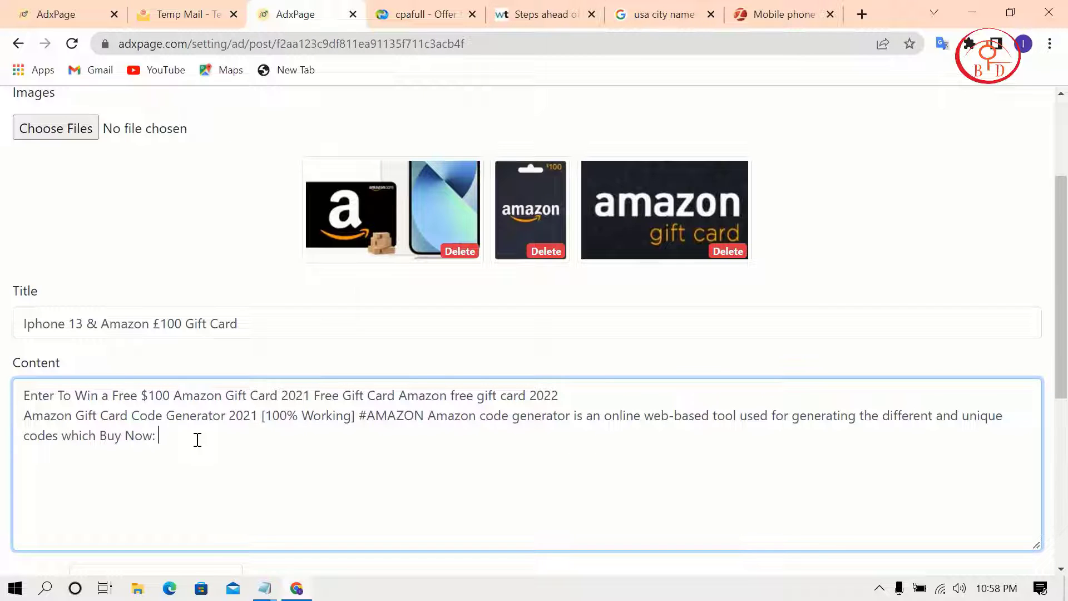
key(ctrl+v)
- Place the cursor in the ad's location field and search Google for "uk city name"
scroll(319, 300, down, 3)
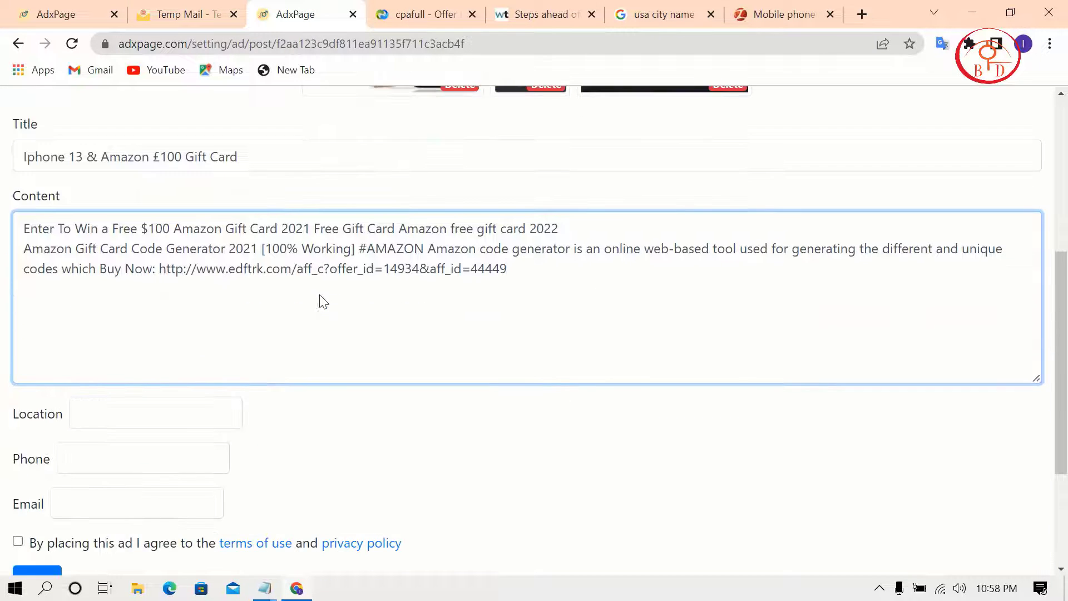
click(150, 418)
click(662, 14)
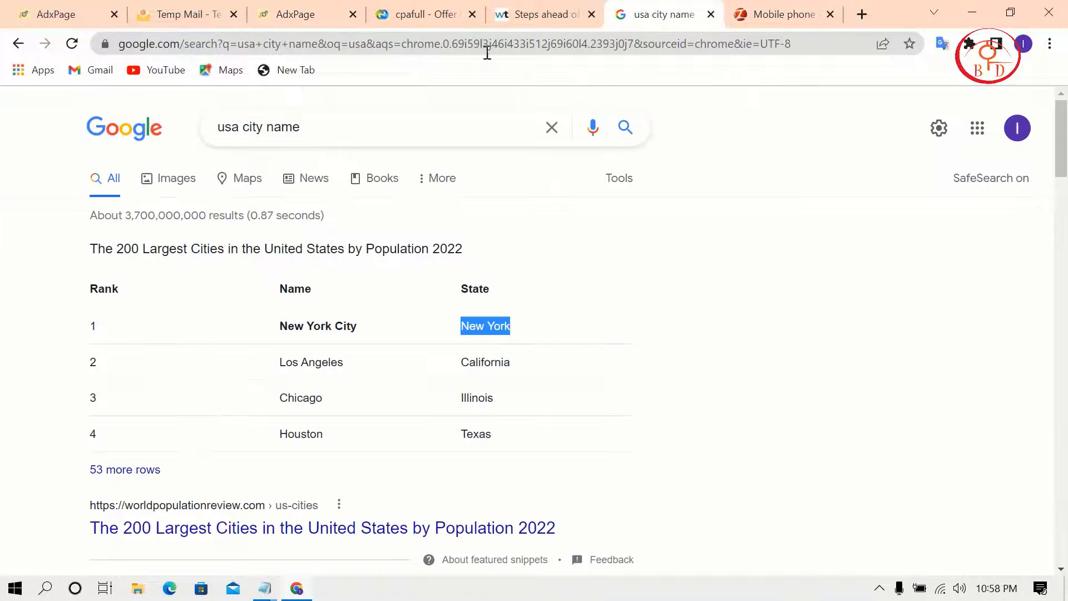
click(241, 130)
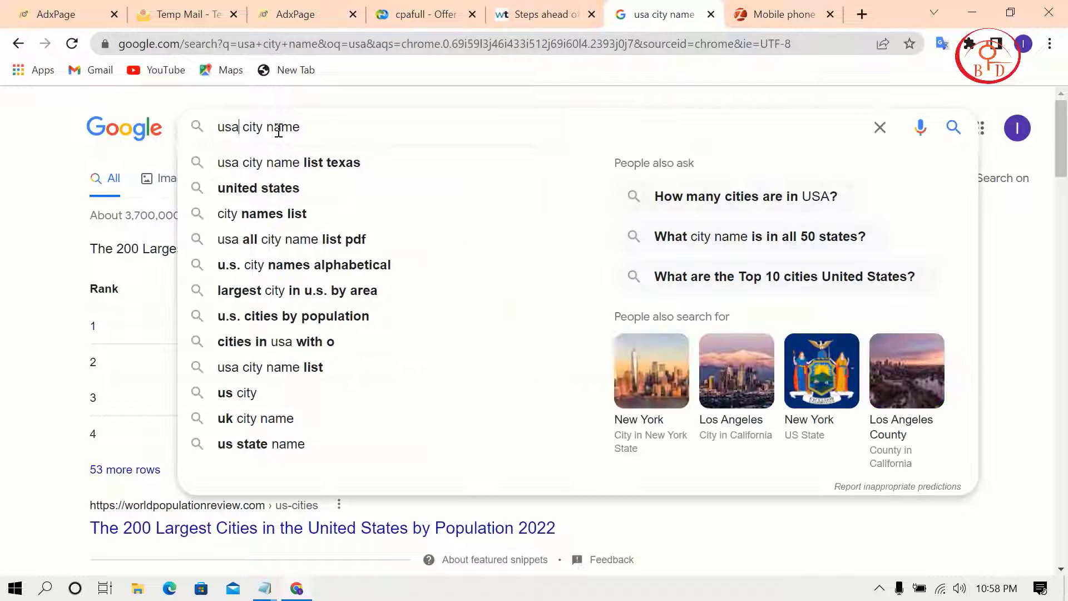
key(BackSpace)
key(BackSpace)
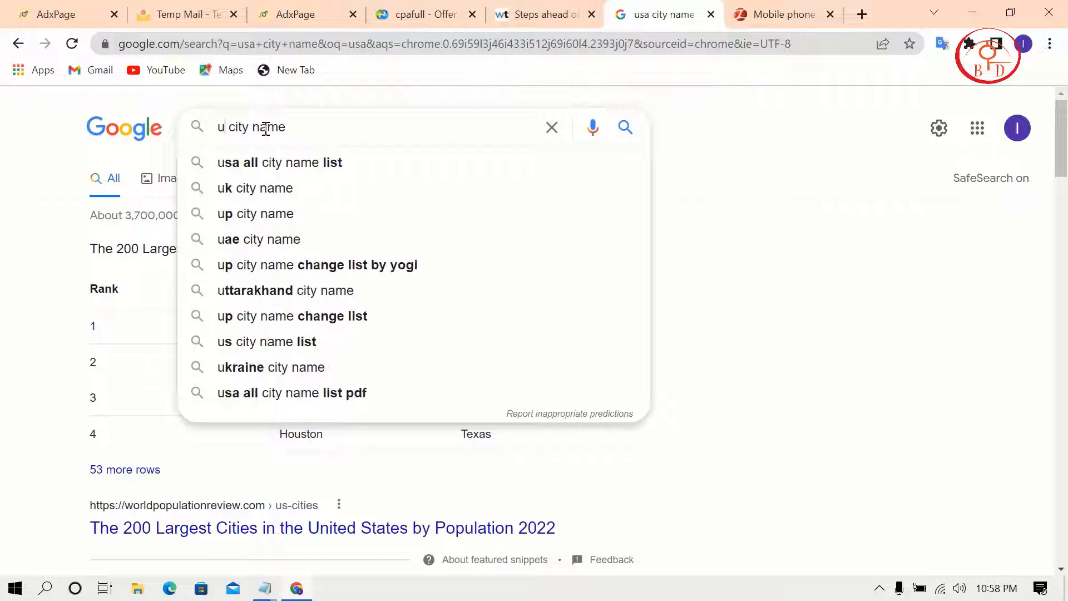
text(k)
click(299, 163)
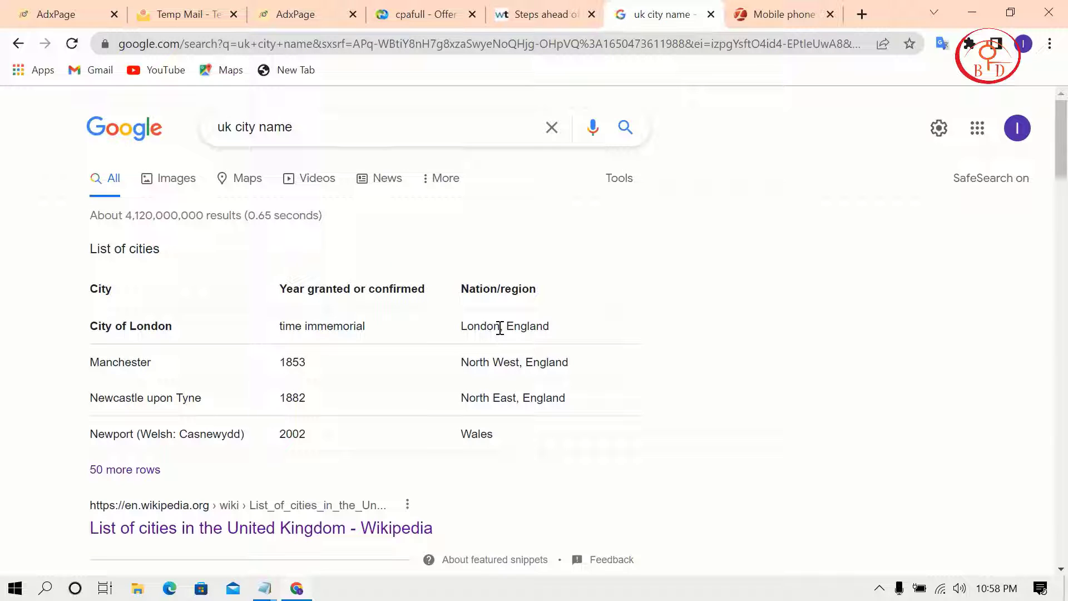
- Copy "England" from the City of London row of the search results and paste it as the ad's location
drag(507, 328, 551, 328)
right_click(549, 329)
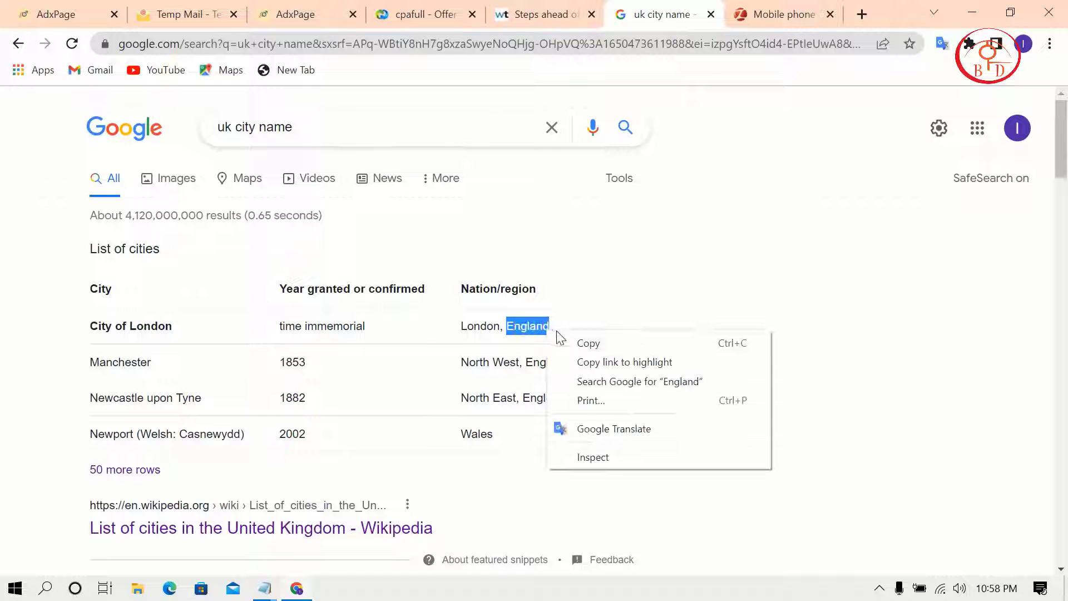
click(570, 343)
click(295, 14)
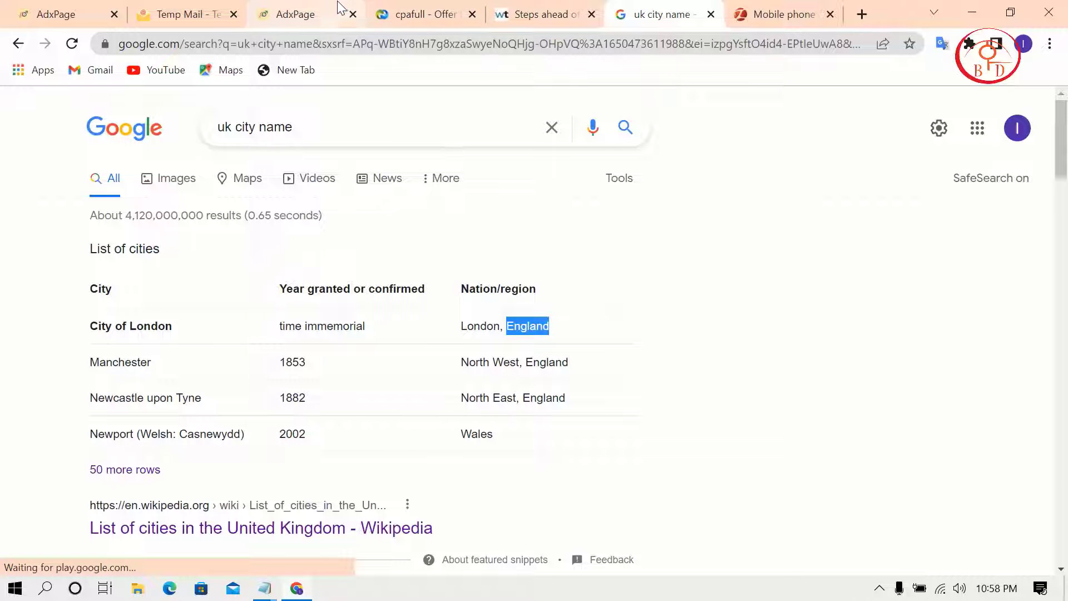
key(ctrl+v)
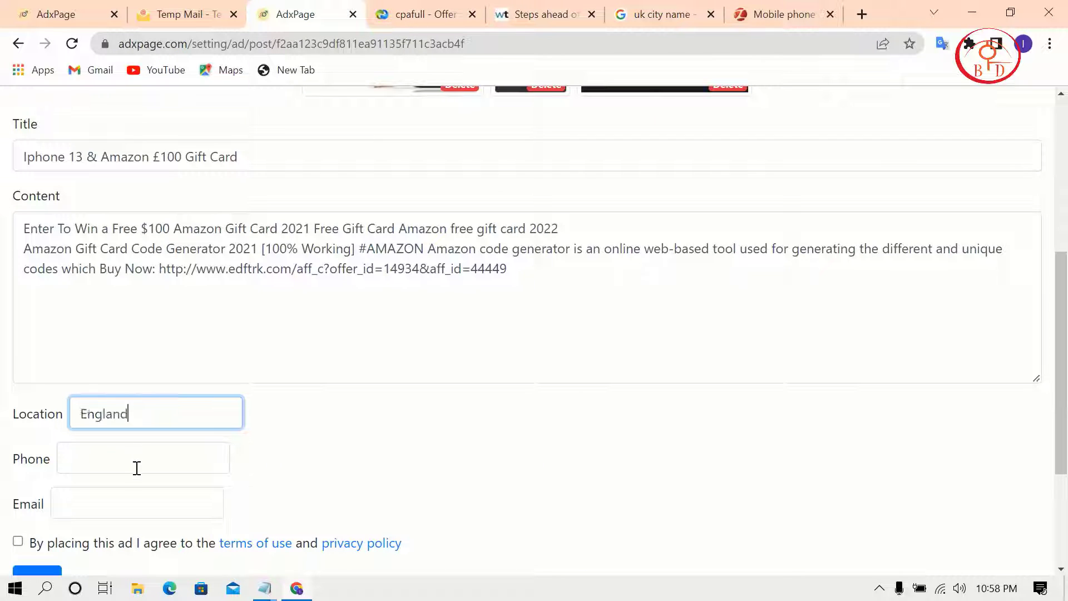
- Copy the selected phone number from the zadarma page and paste it as the ad's phone
click(134, 463)
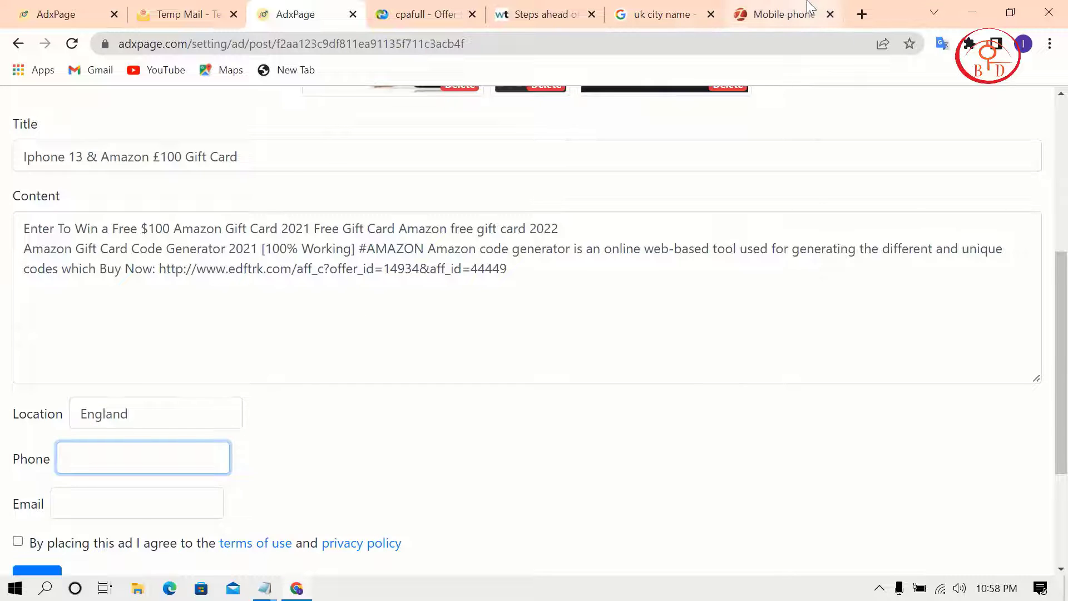
click(779, 14)
right_click(195, 362)
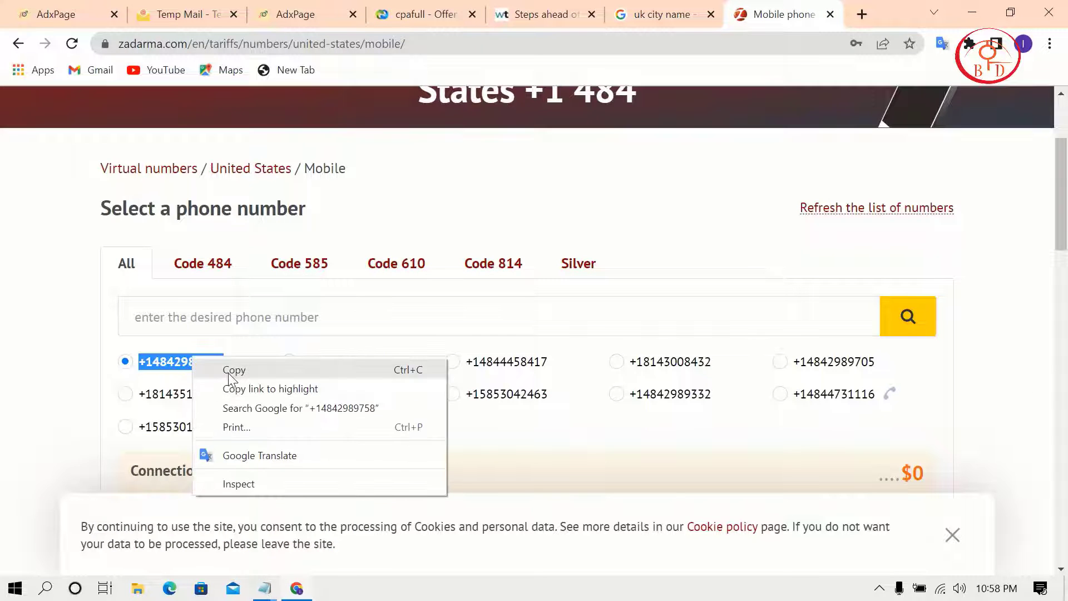
click(231, 370)
click(333, 12)
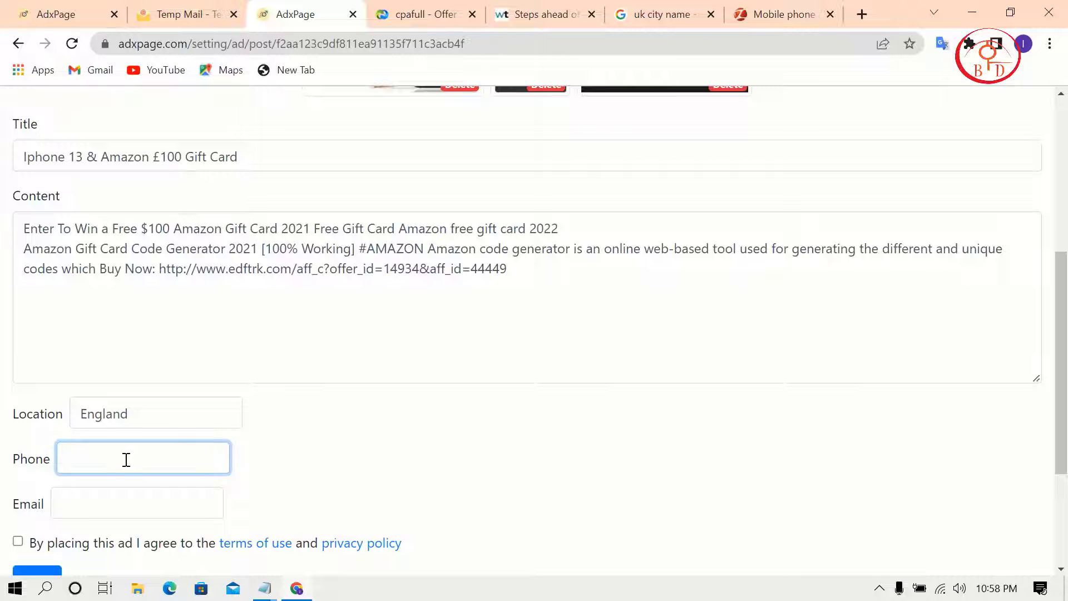
key(ctrl+v)
- Copy the temporary email address from Tempmailo and paste it as the ad's contact email
click(104, 500)
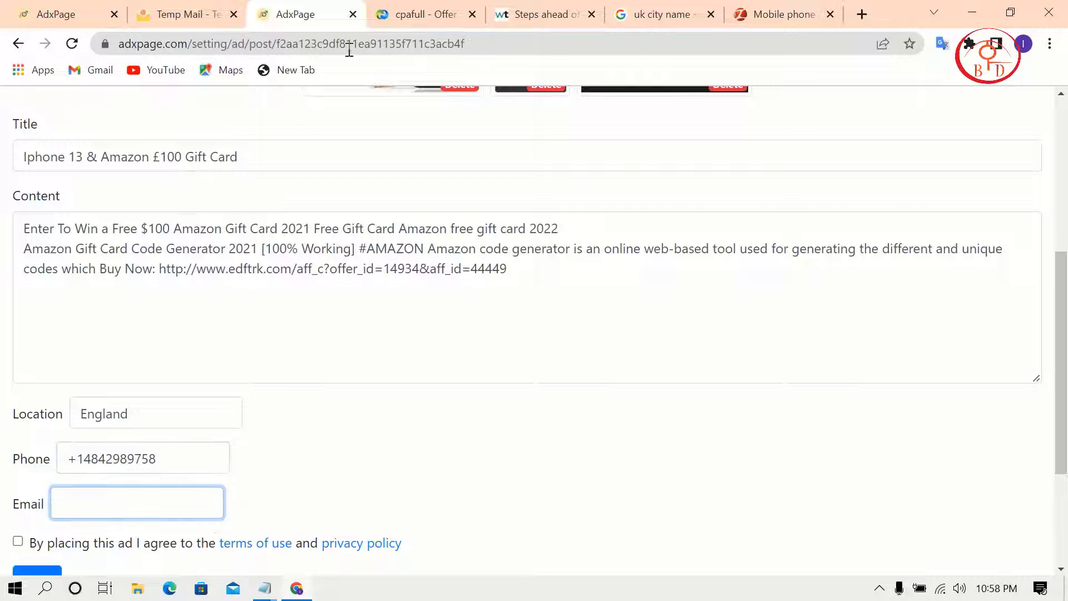
click(189, 15)
click(701, 132)
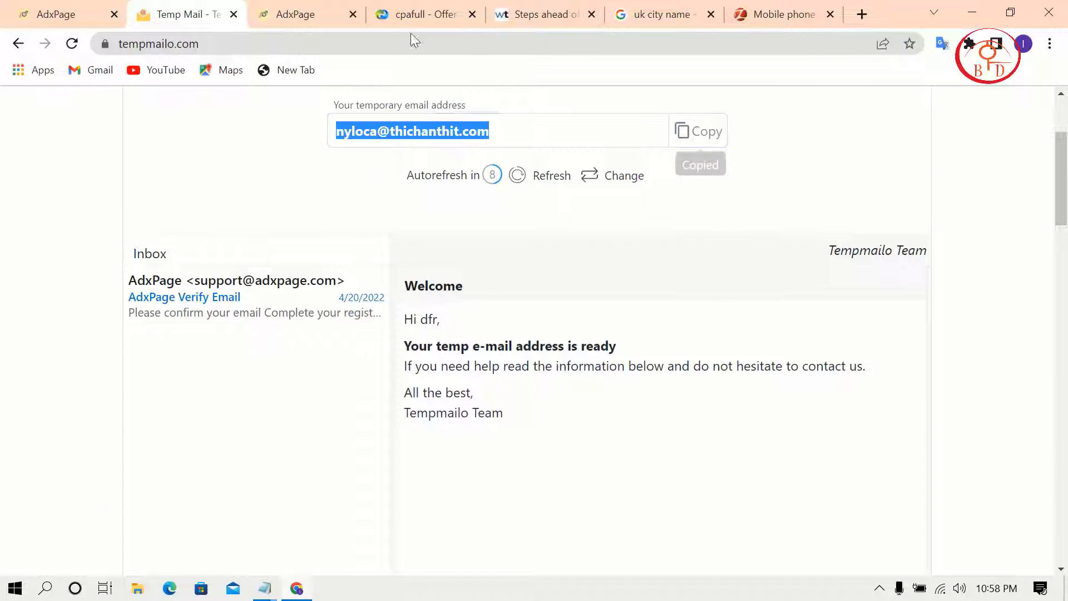
click(294, 15)
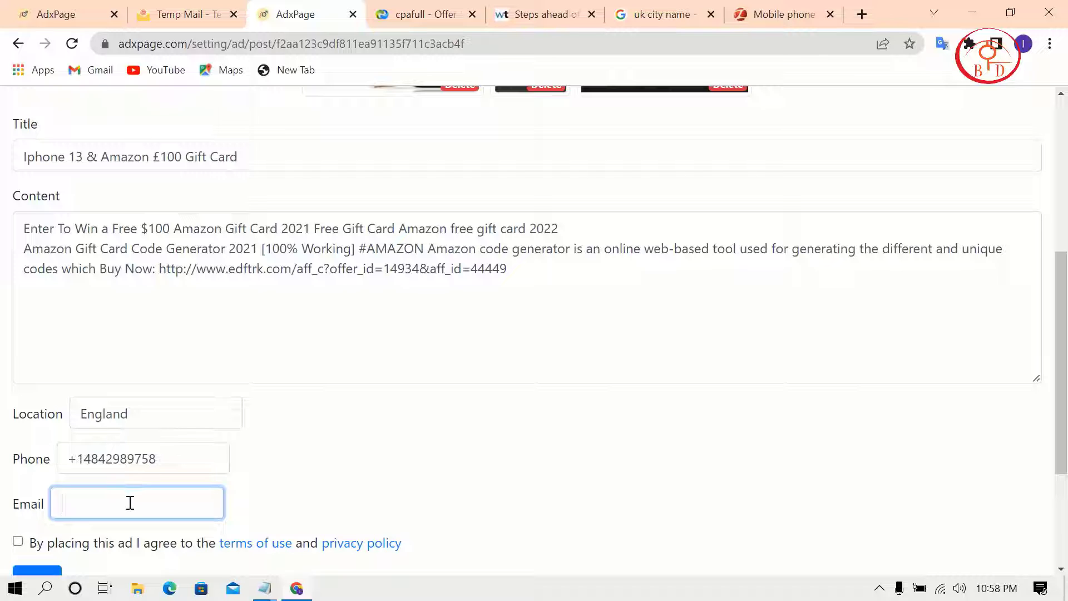
key(ctrl+v)
- Agree to the terms of use and privacy policy, and advance the ad through the preview to the activation stage
scroll(191, 452, down, 3)
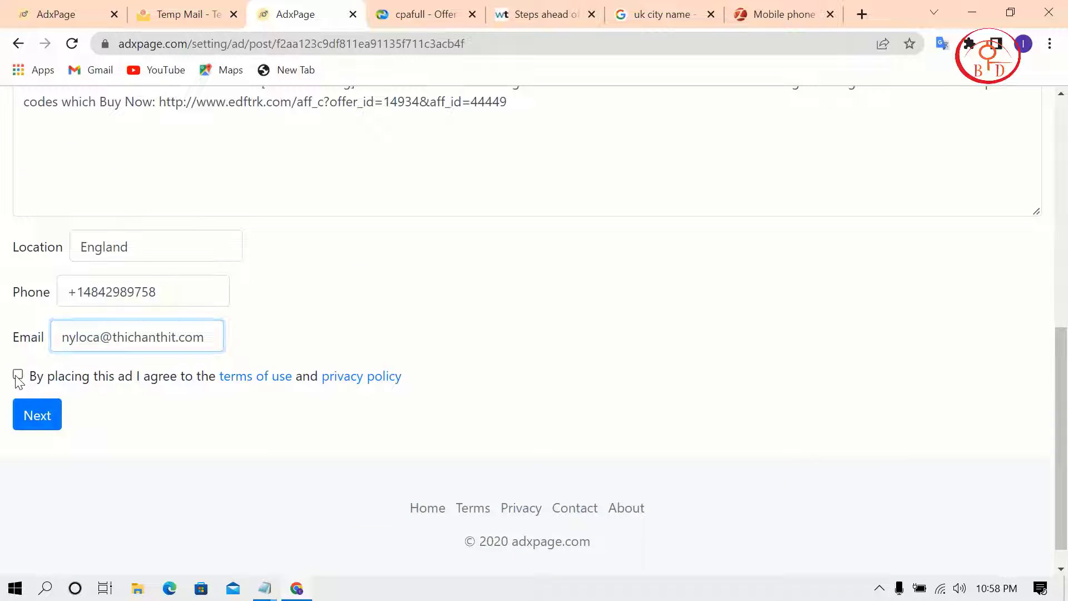
click(18, 375)
click(33, 420)
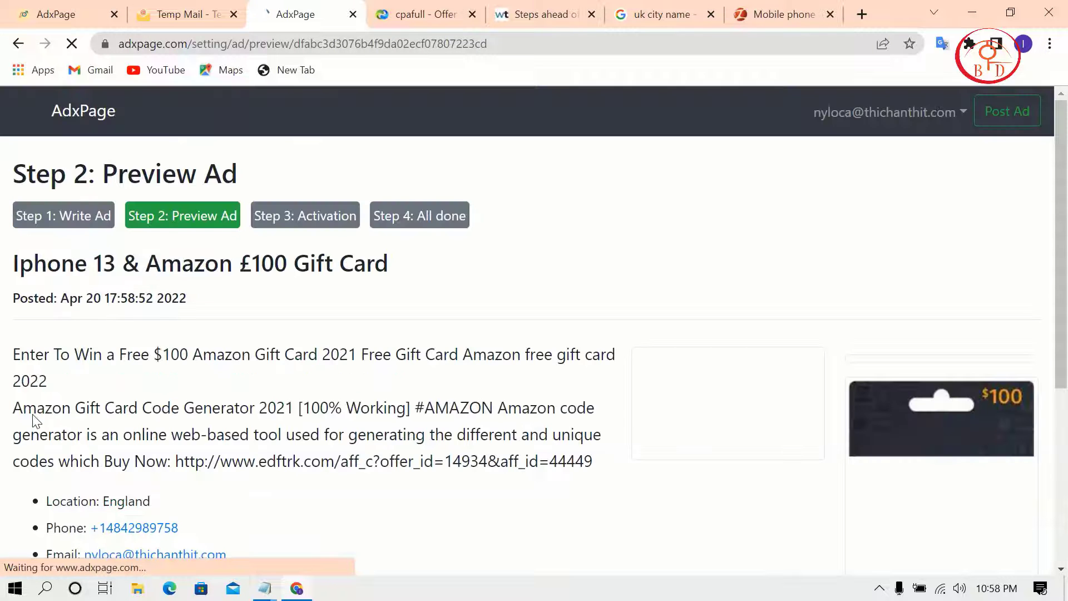
scroll(302, 381, down, 2)
scroll(264, 403, down, 3)
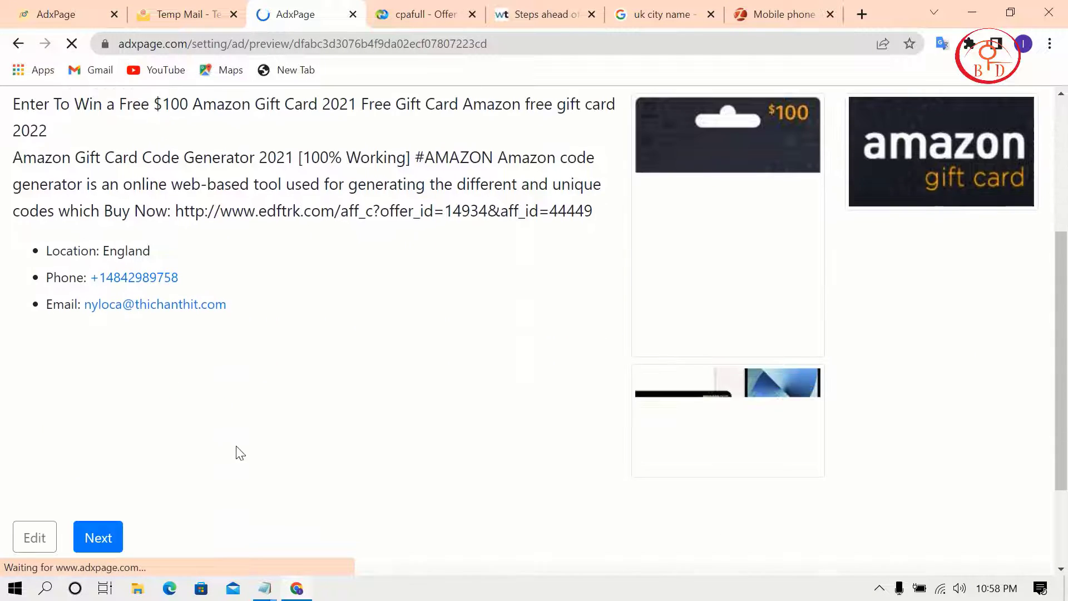
click(106, 541)
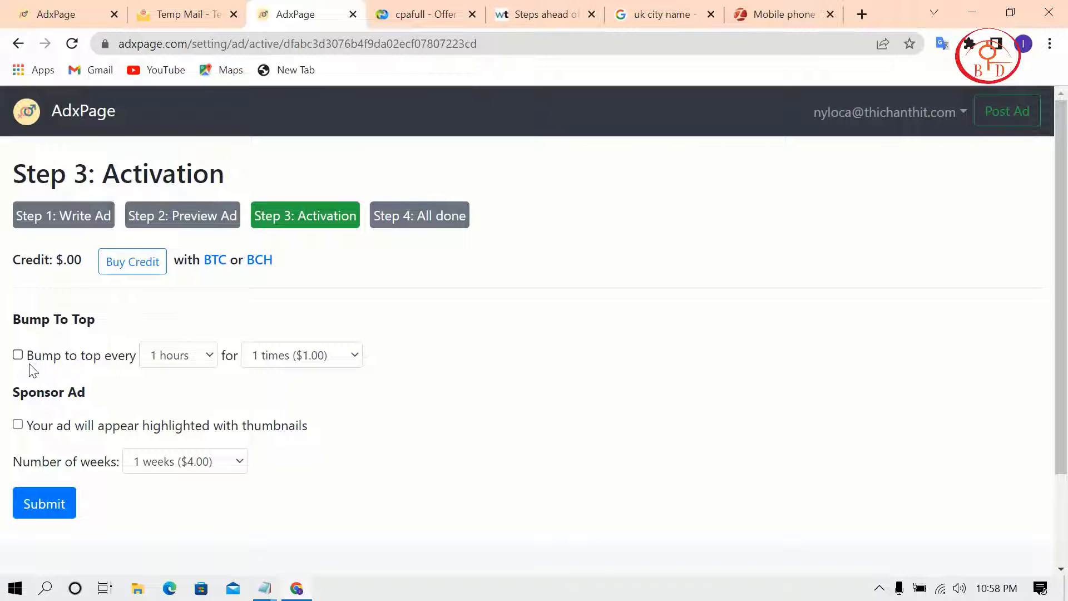
- Examine the available hour intervals and repeat counts with prices for bumping the ad to the top
click(205, 357)
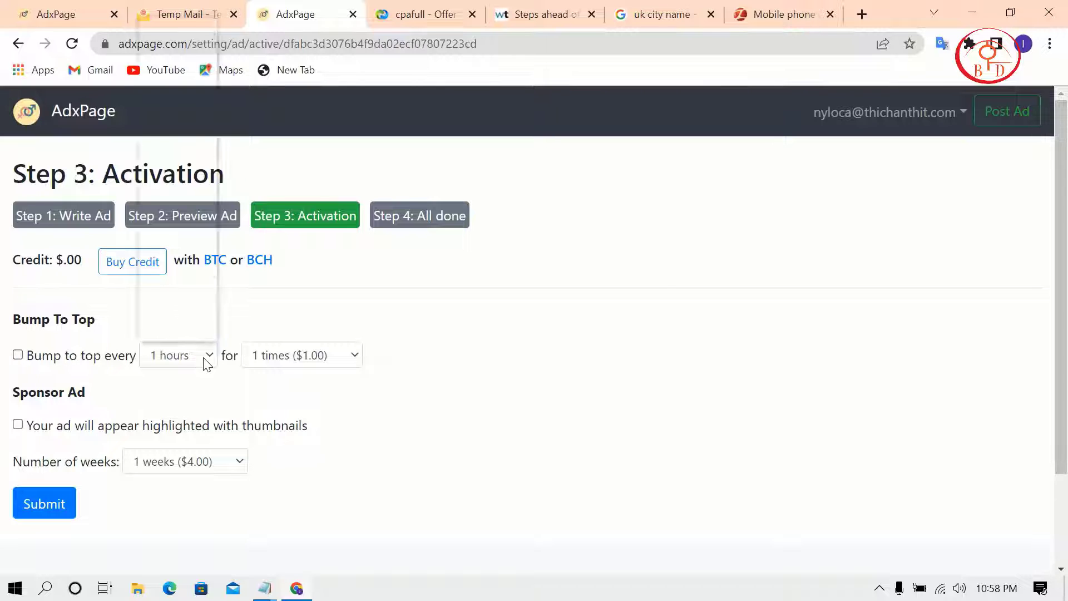
scroll(182, 263, down, 2)
click(217, 303)
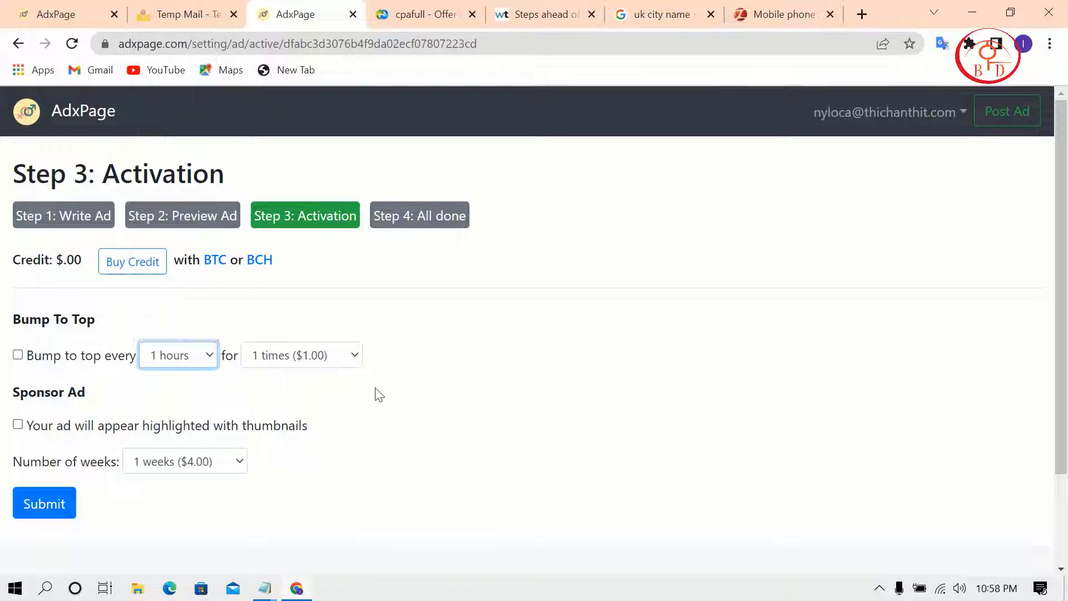
click(307, 355)
scroll(315, 282, down, 1)
scroll(315, 282, down, 1)
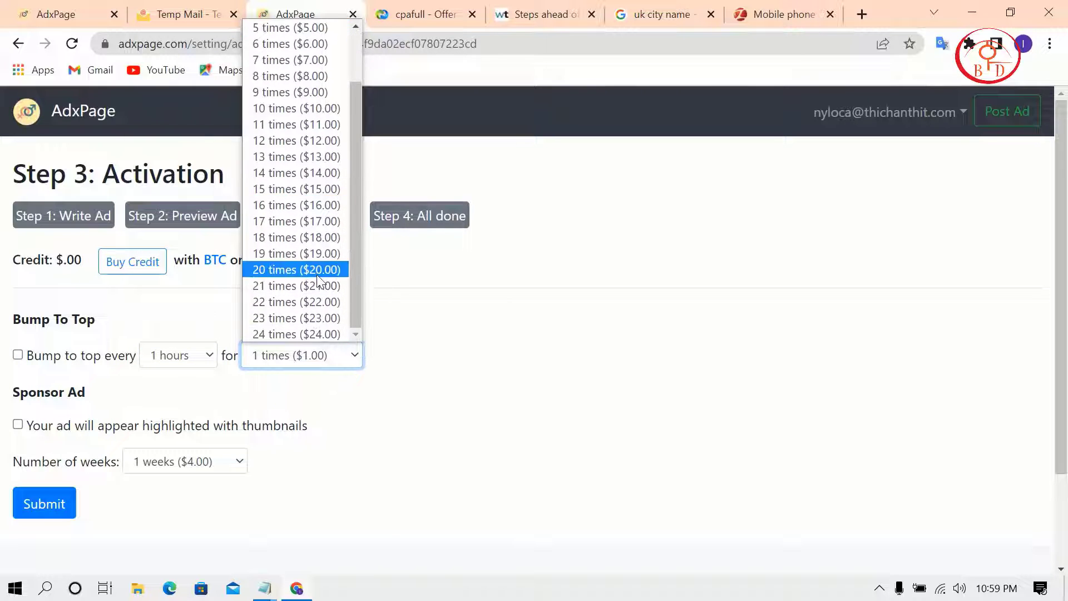
scroll(317, 281, up, 2)
scroll(318, 279, down, 2)
click(612, 352)
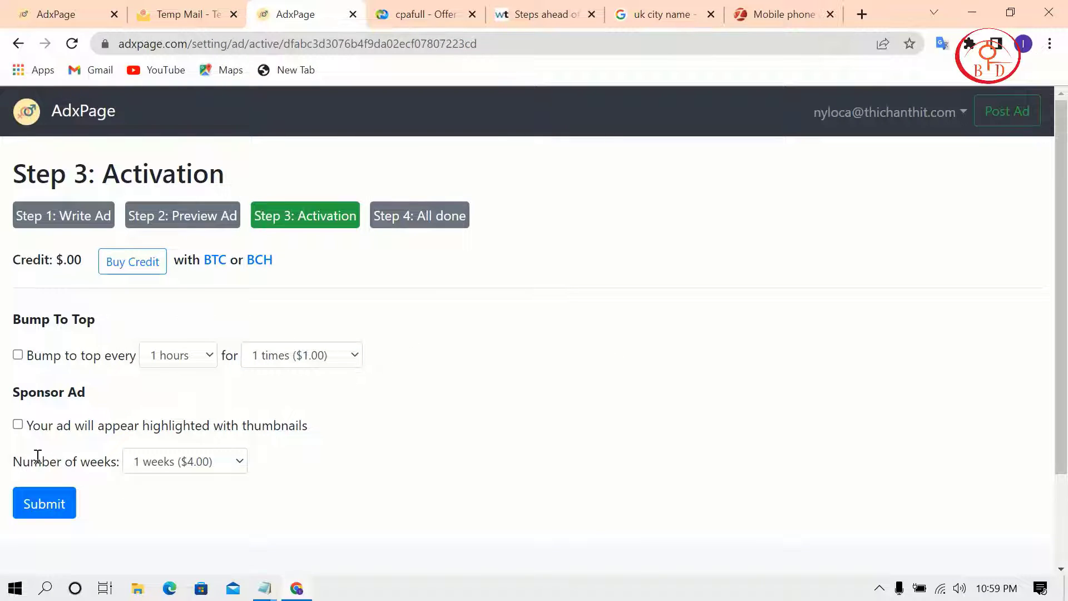
- Submit the ad without bump or sponsor options, then open the published ad and check its pictures and tracking link
click(31, 507)
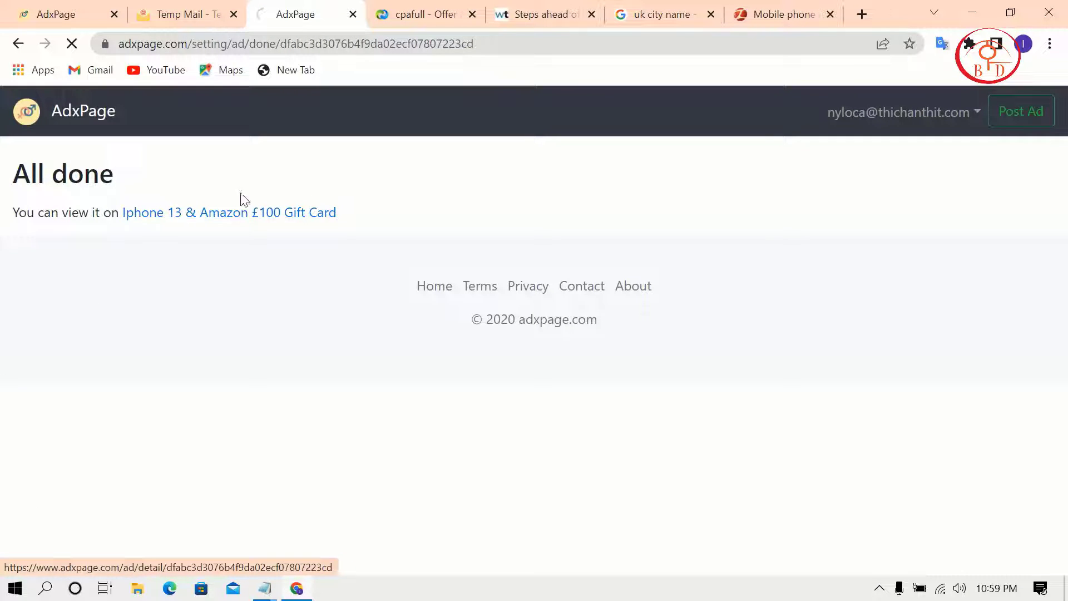
click(243, 211)
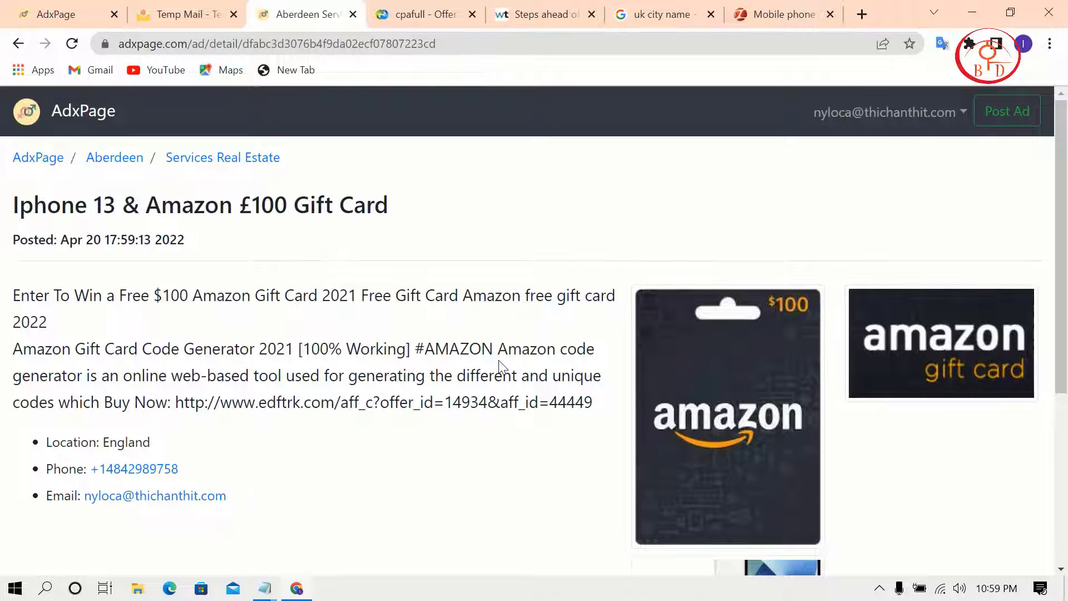
scroll(504, 367, down, 5)
scroll(503, 368, up, 5)
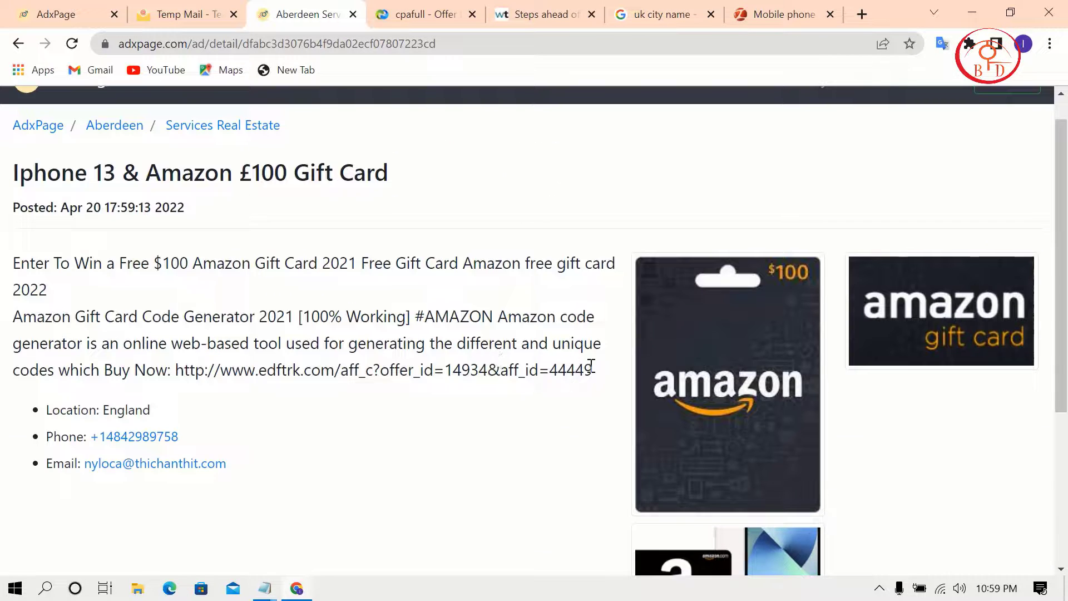
drag(593, 370, 178, 348)
click(293, 364)
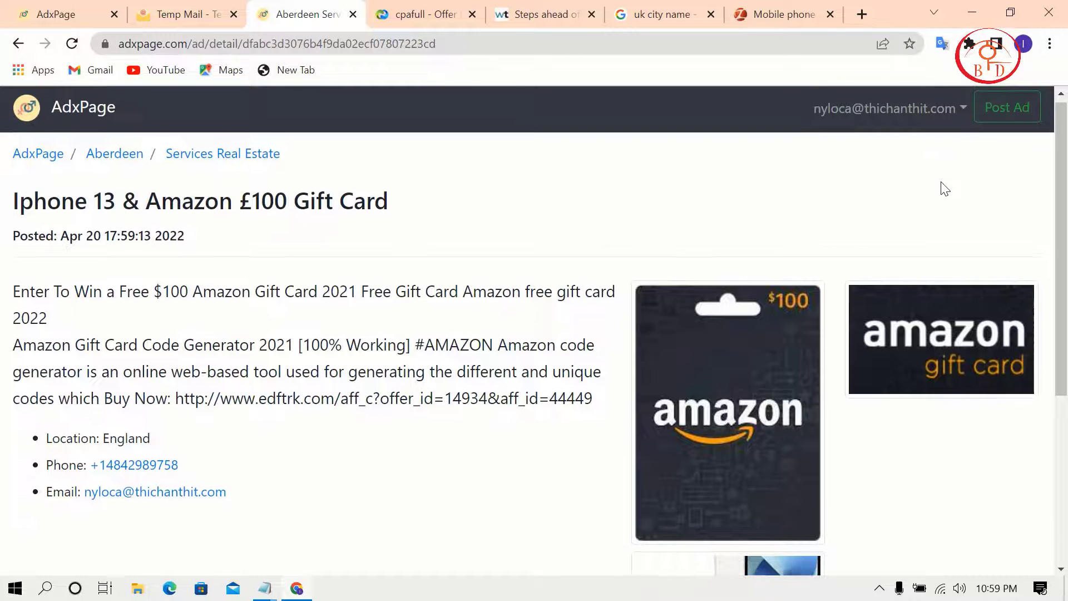
- Open My Account from the published ad to check the status of the posted ads
scroll(940, 184, up, 1)
click(888, 119)
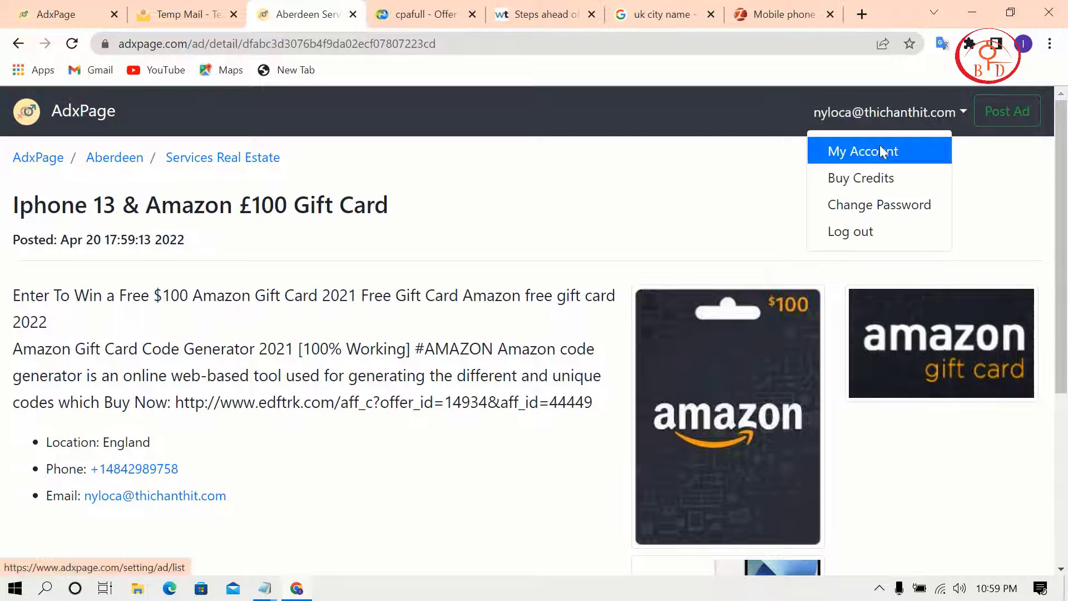
click(880, 147)
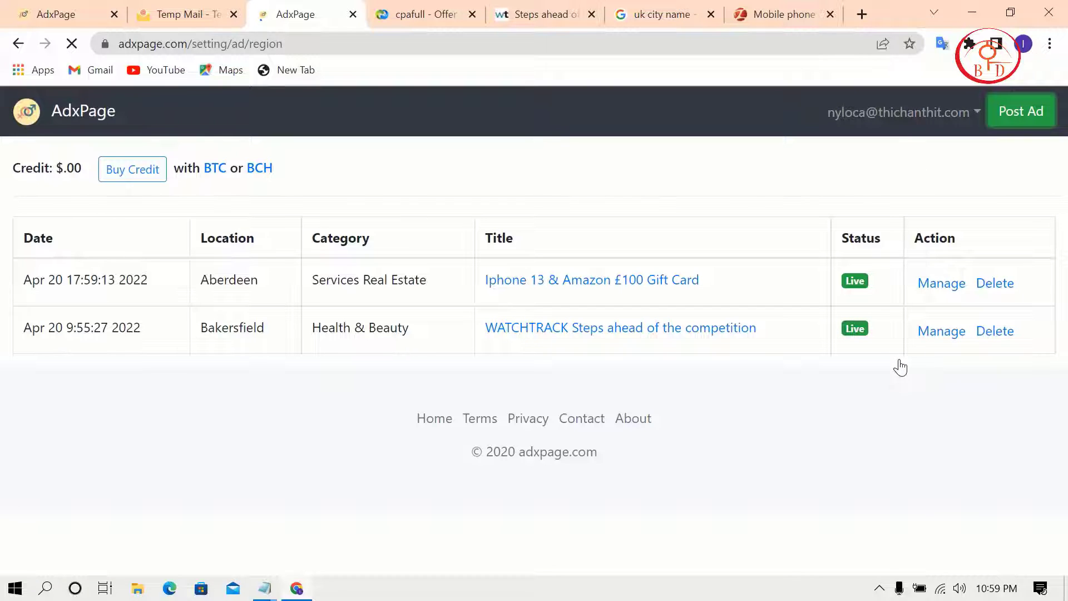
- Start a new ad located in Edinburgh, United Kingdom, under Europe, and choose its category
scroll(898, 359, down, 2)
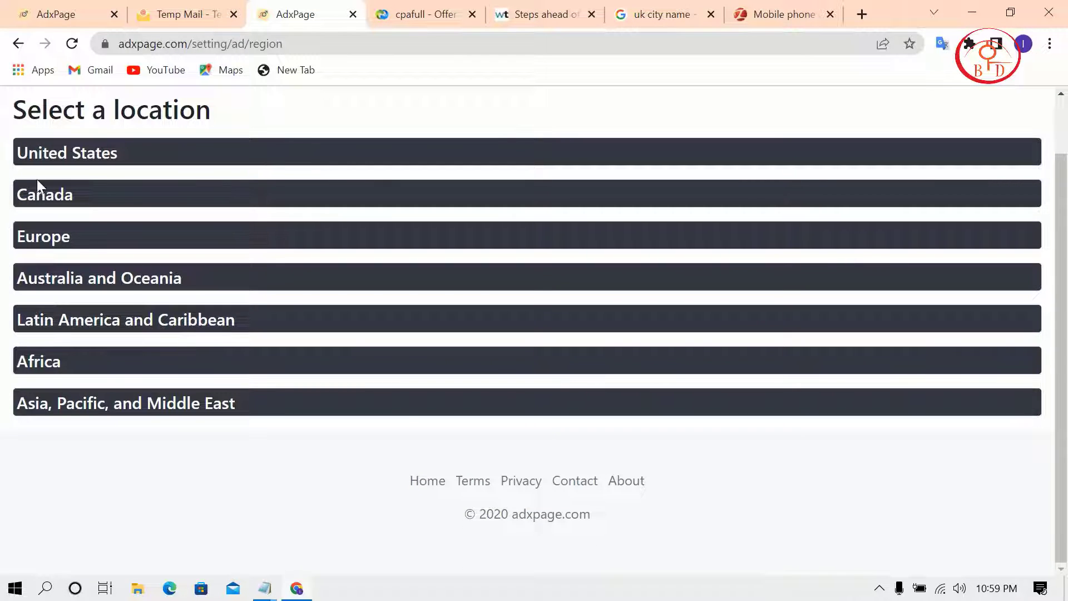
click(38, 229)
scroll(345, 429, down, 10)
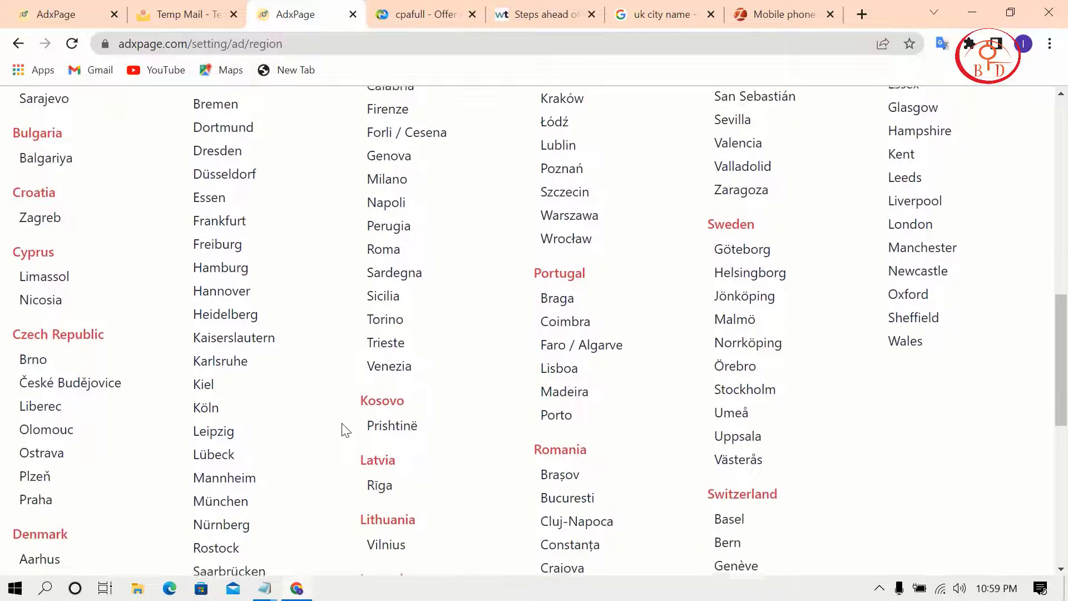
scroll(345, 429, up, 9)
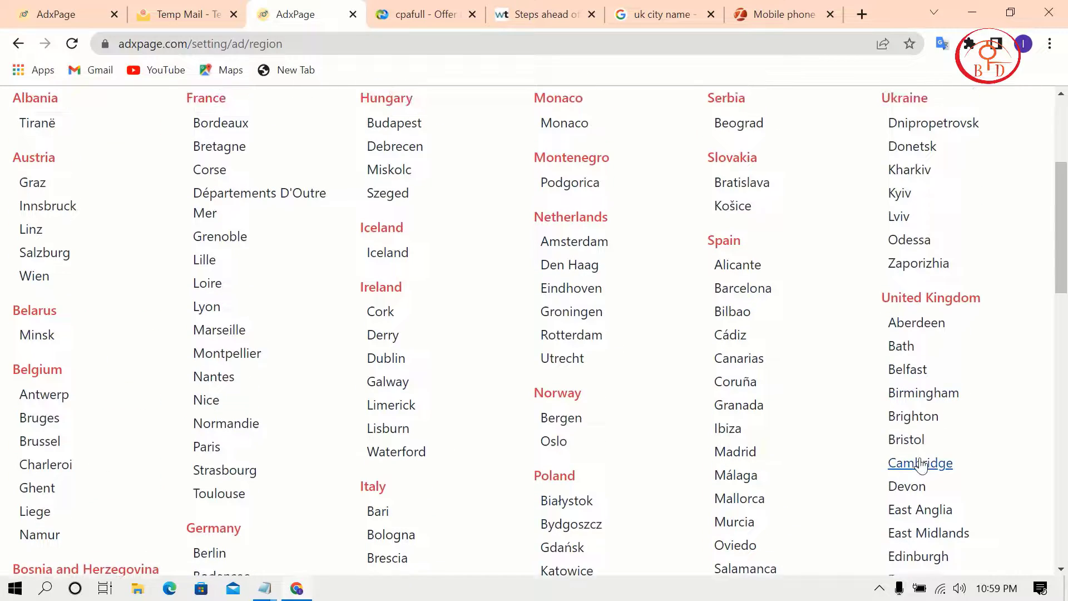
scroll(925, 483, down, 3)
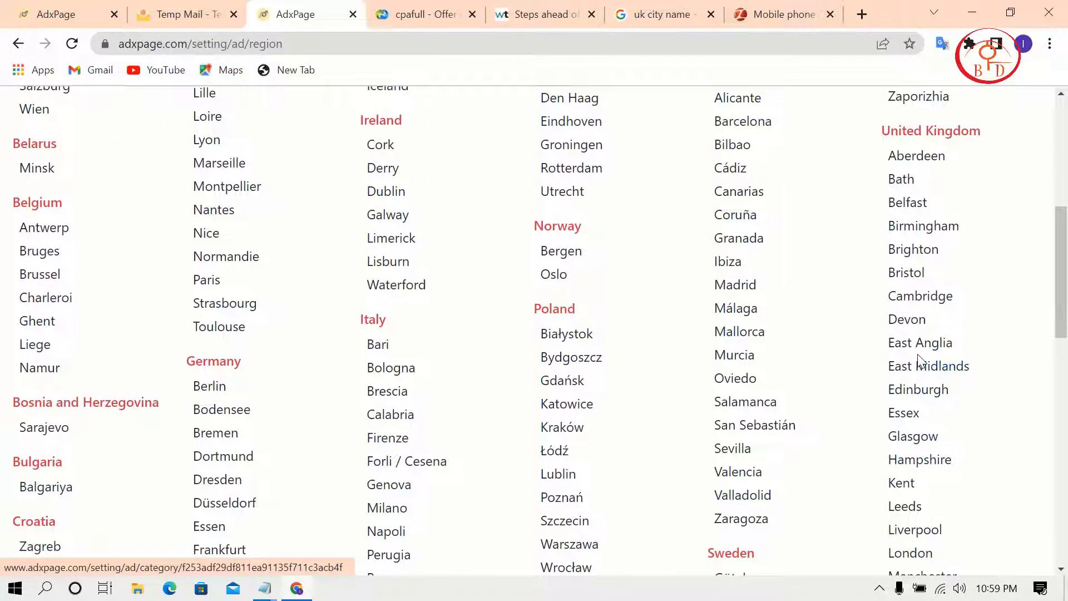
click(916, 391)
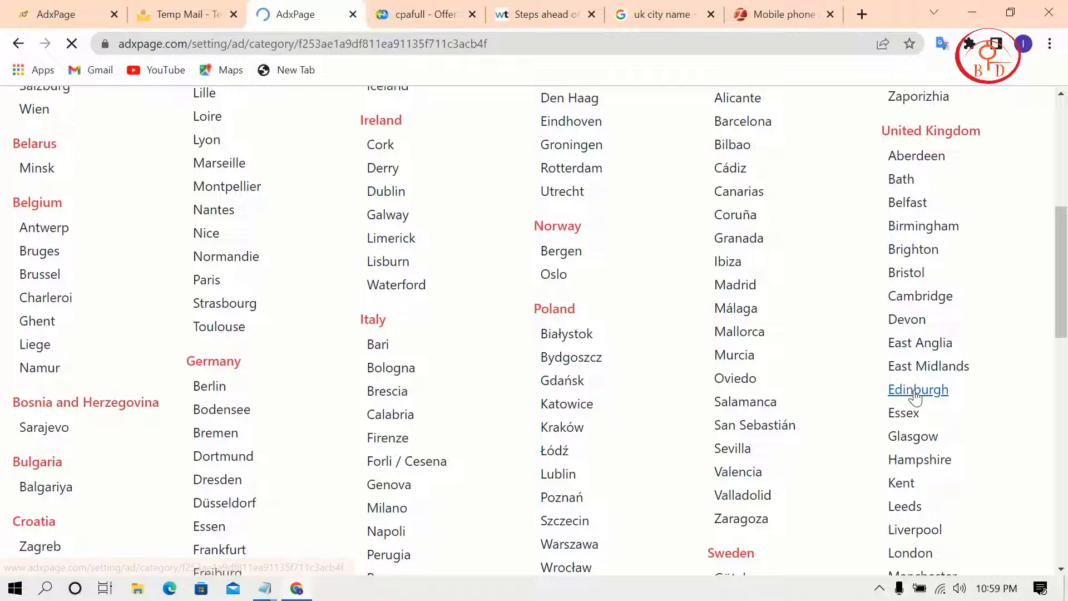
scroll(917, 396, down, 9)
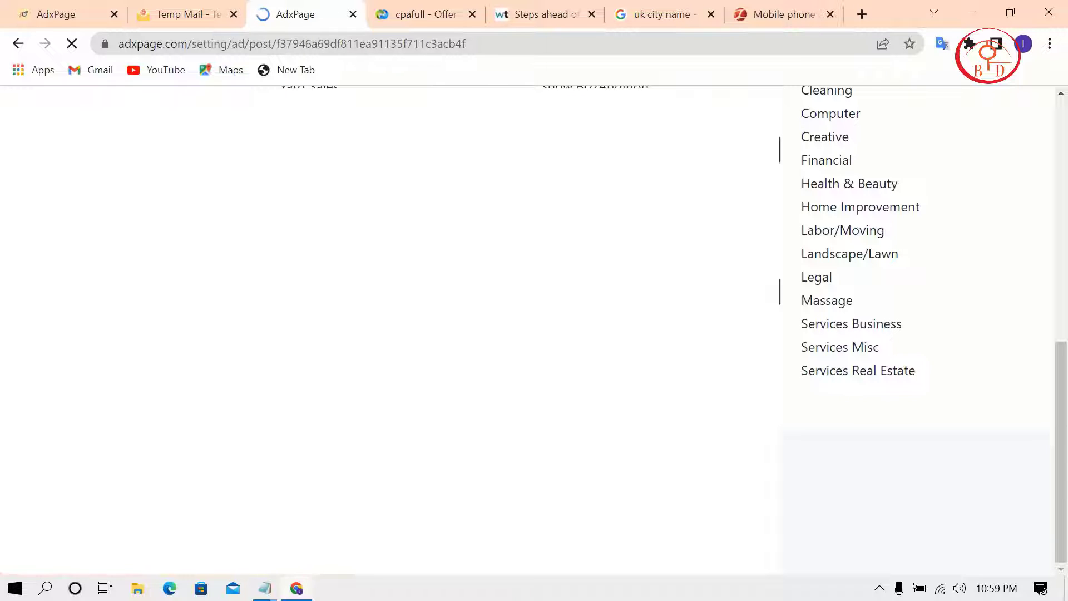
- Upload the iPhone picture logo_img from the Downloads folder as the ad's first image
click(90, 303)
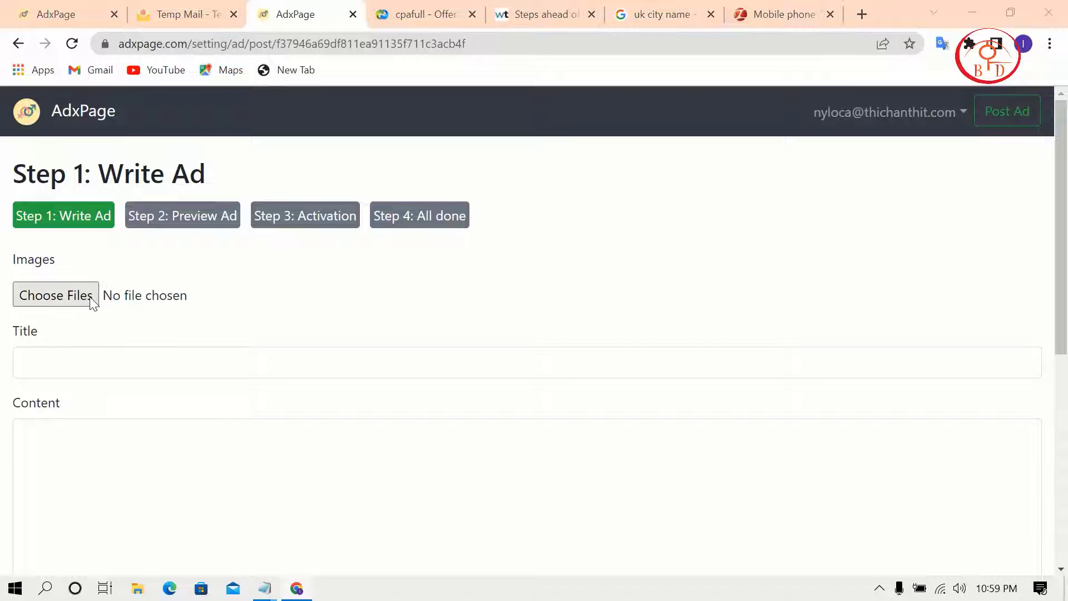
scroll(233, 250, down, 10)
scroll(241, 250, down, 15)
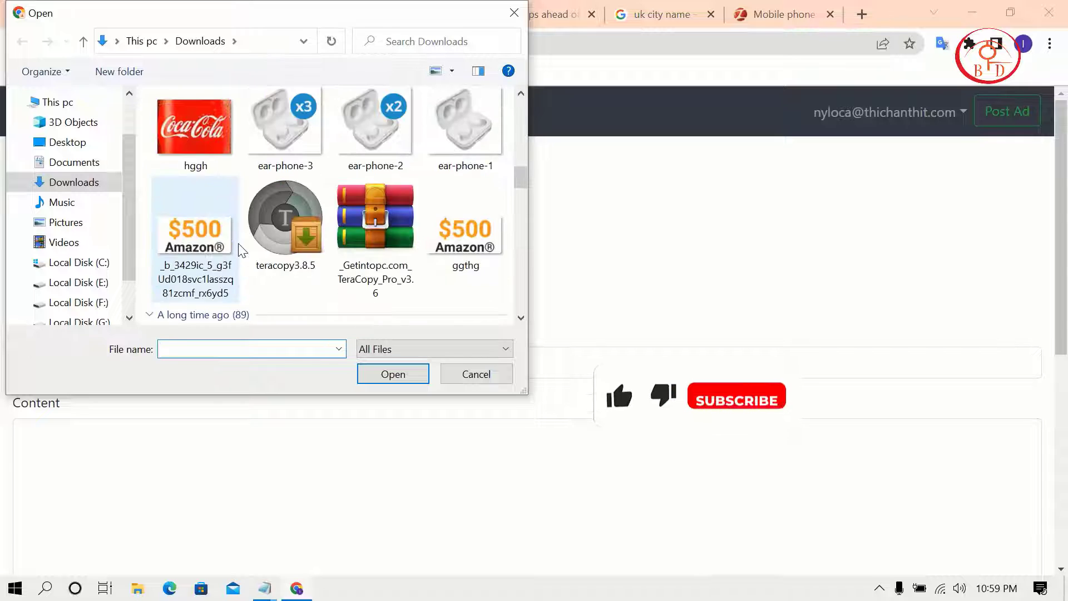
scroll(234, 267, up, 2)
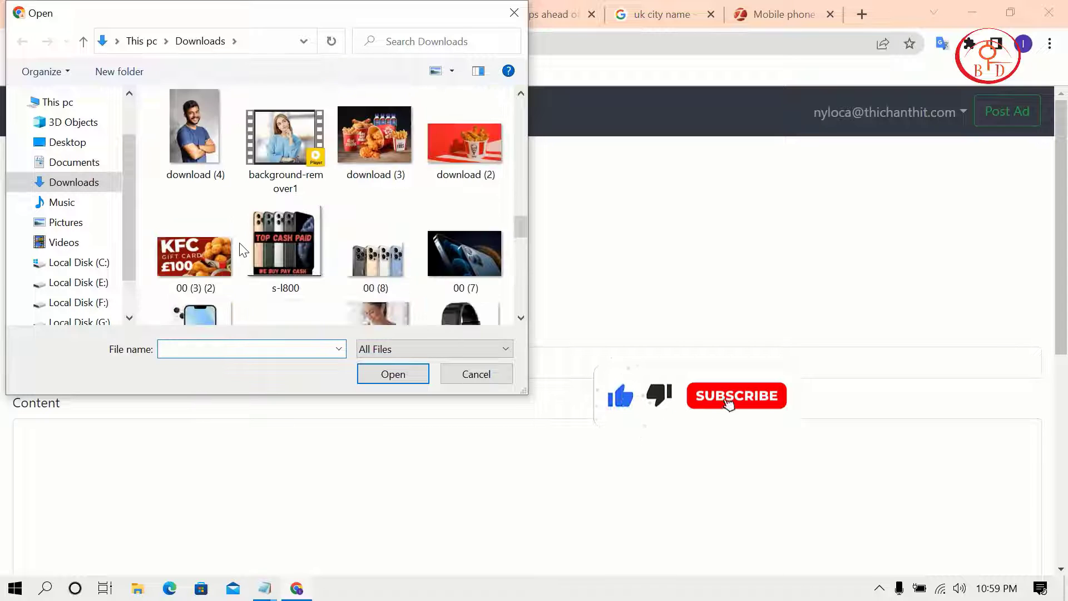
scroll(206, 303, down, 2)
click(205, 301)
click(361, 374)
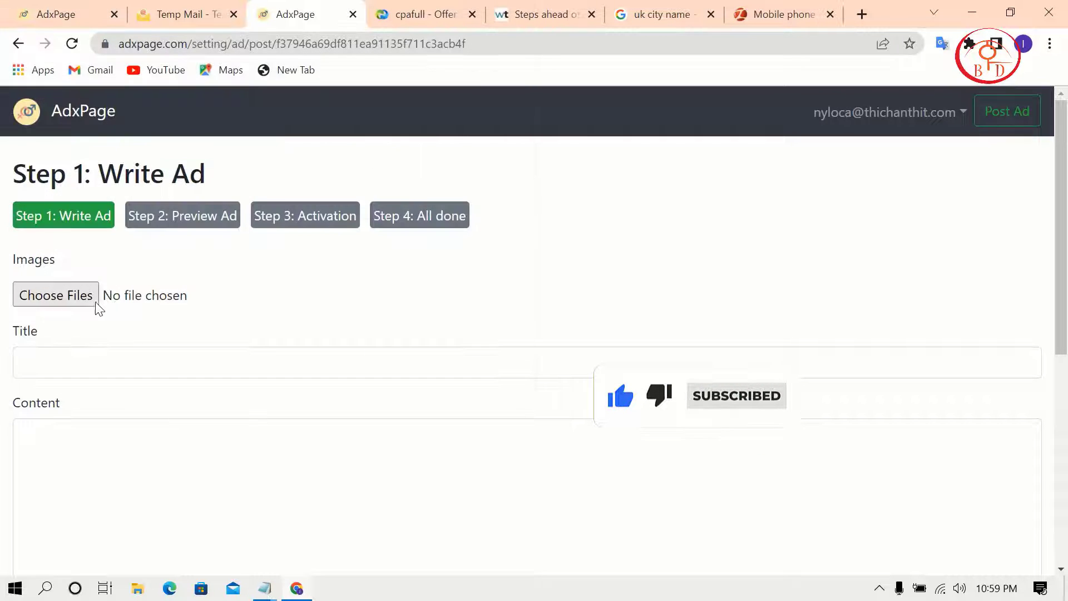
- Add the picture 00 (8) from Downloads as the ad's second image
click(91, 303)
scroll(460, 229, down, 12)
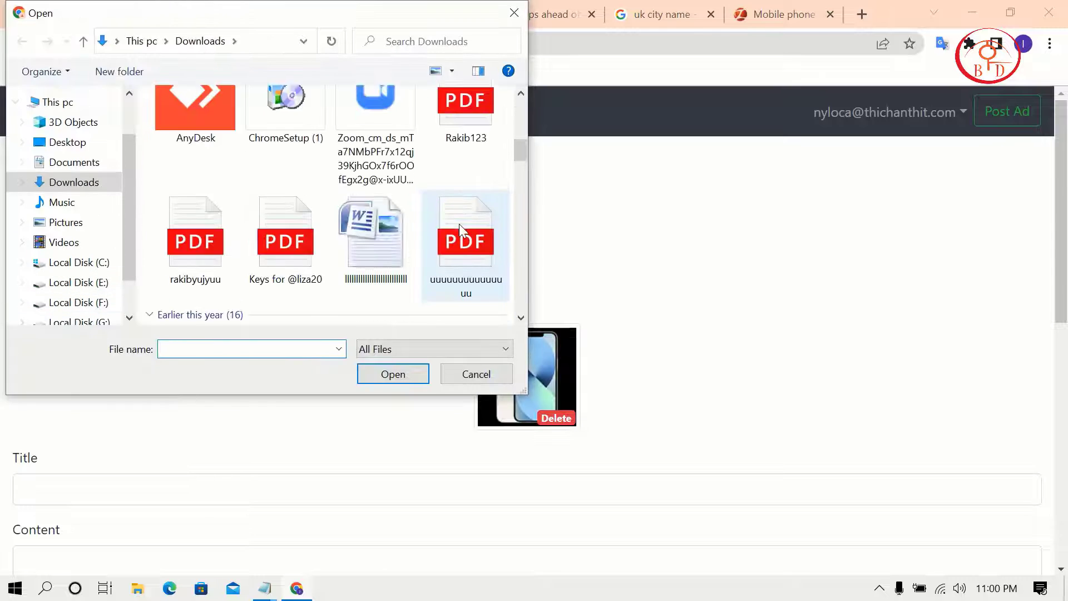
scroll(462, 220, down, 8)
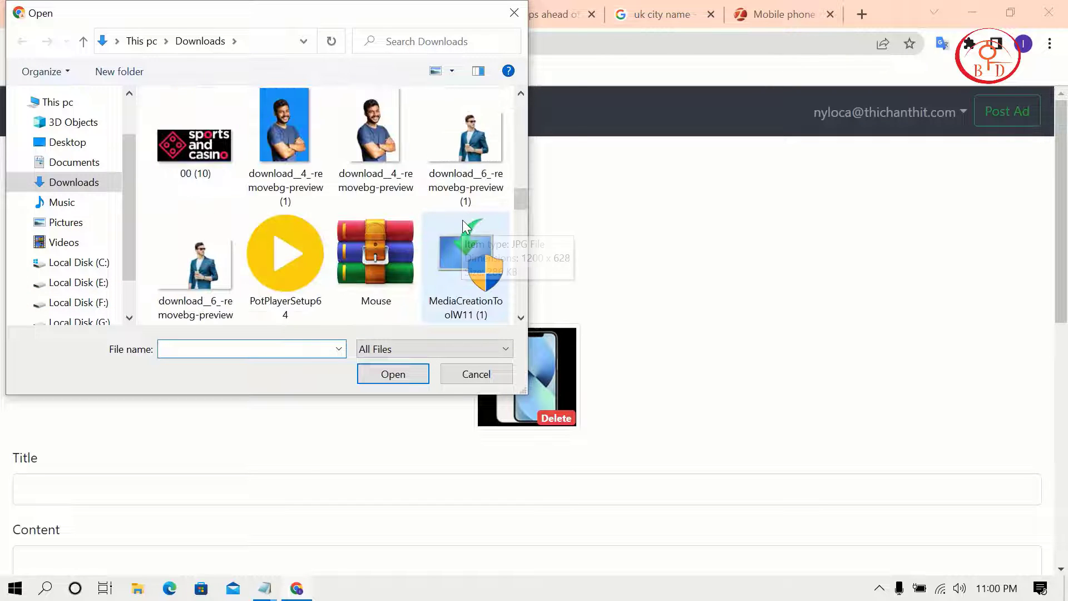
scroll(386, 215, down, 3)
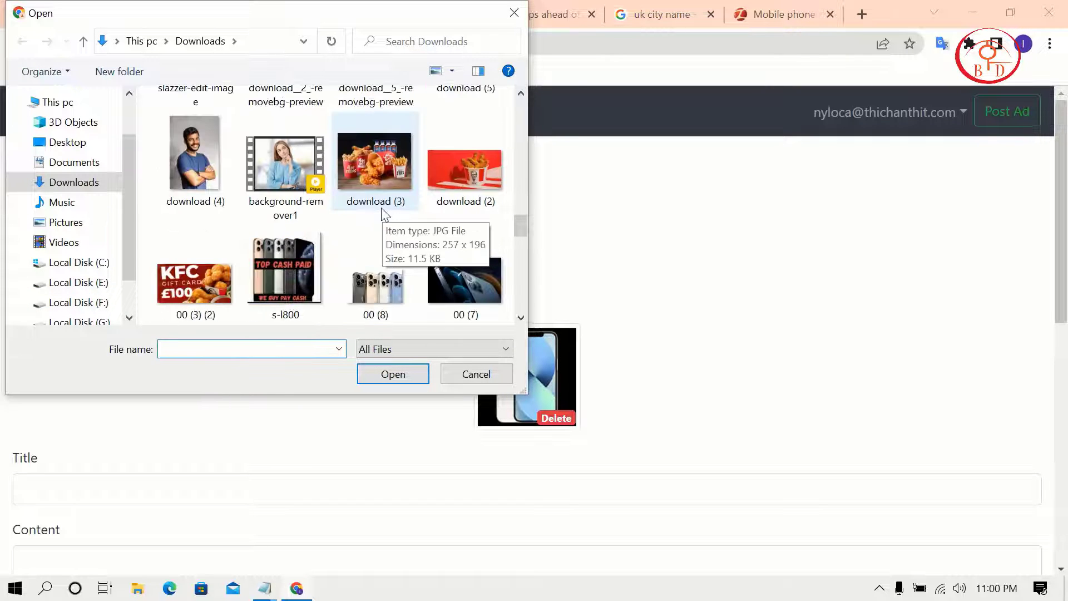
click(370, 206)
click(406, 366)
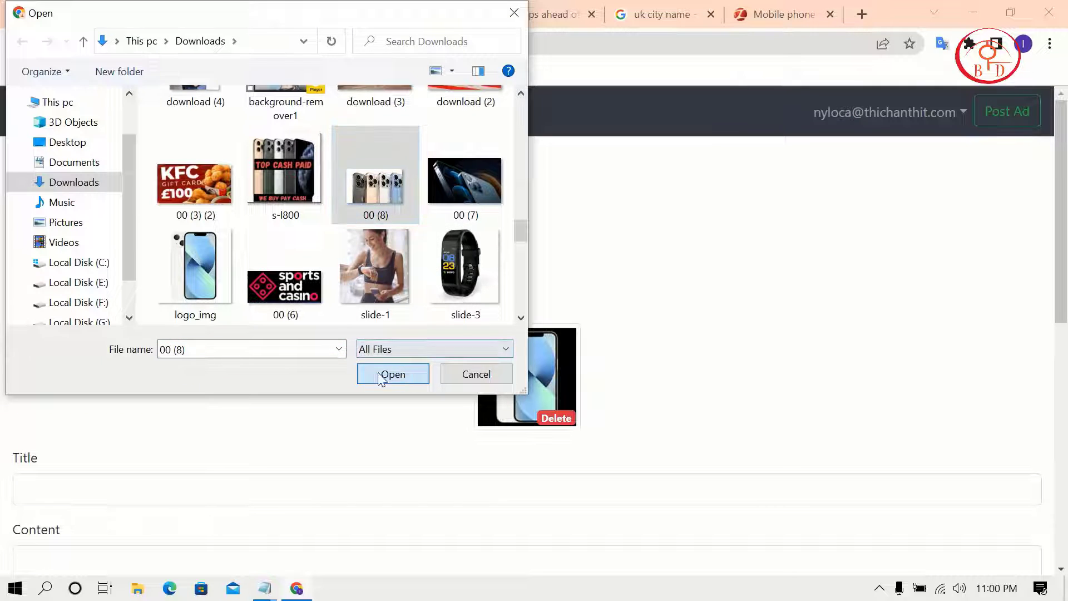
- Add the picture 00 (7) from Downloads as the ad's third image
click(69, 300)
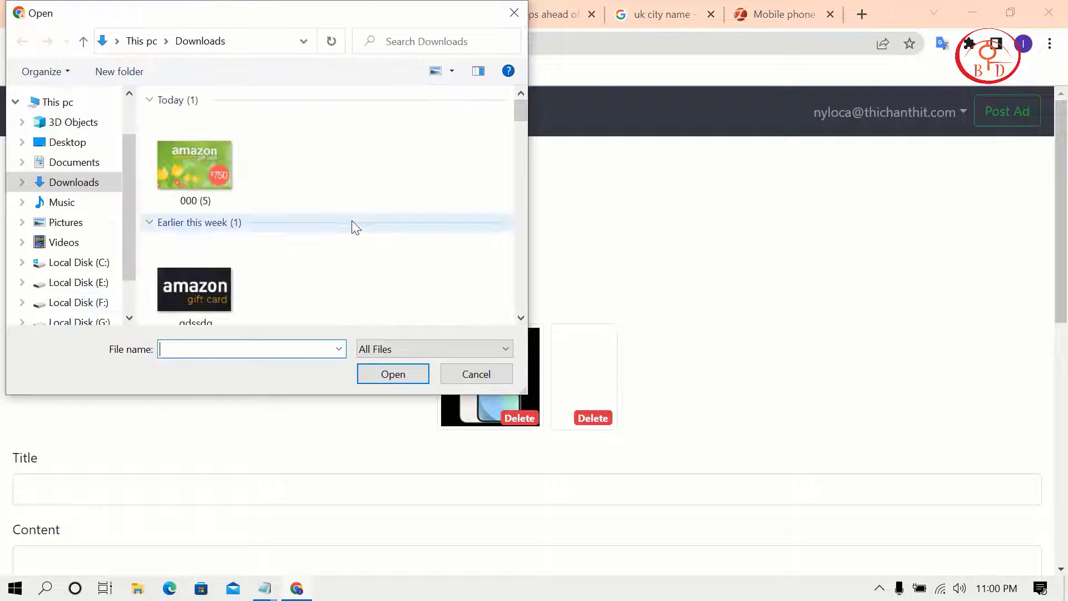
scroll(351, 219, down, 15)
scroll(349, 219, down, 15)
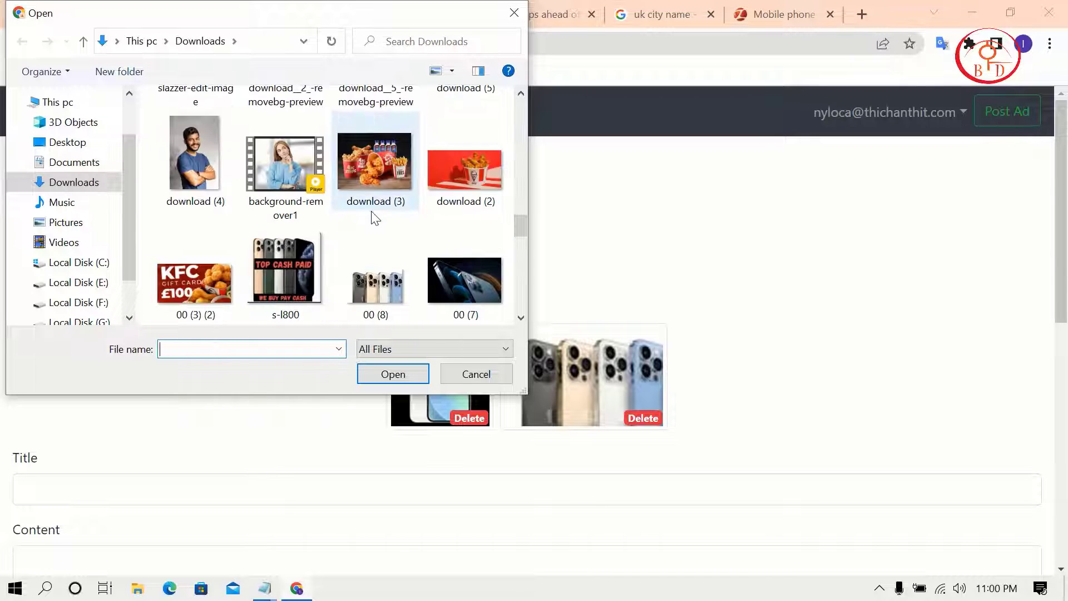
scroll(311, 222, down, 2)
click(446, 204)
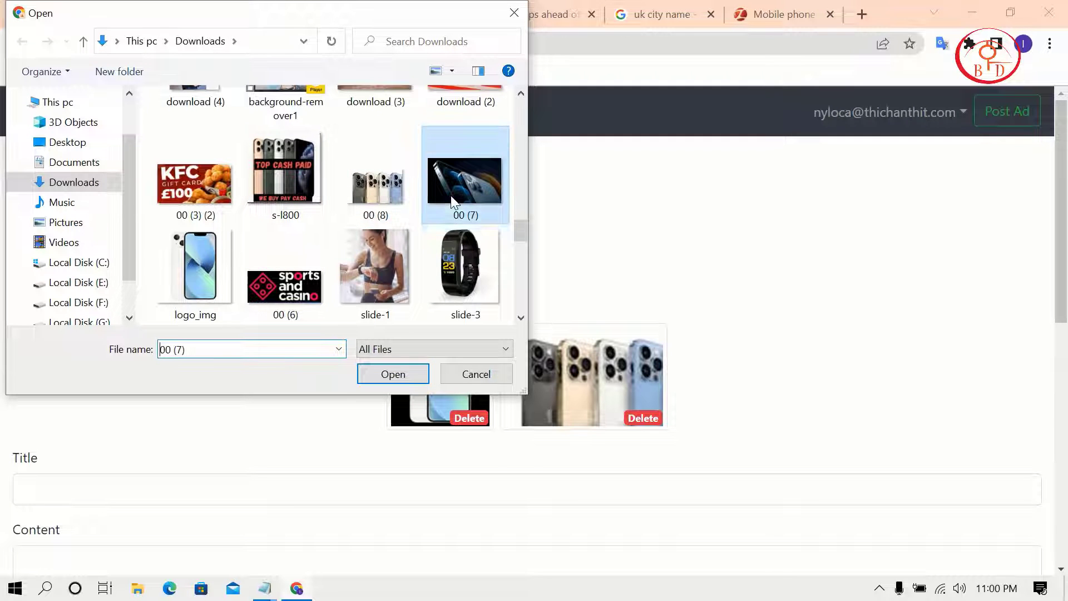
click(378, 373)
- Copy "Iphone 13 pro" from the post text file in Notepad and paste it as the ad title
scroll(162, 305, down, 4)
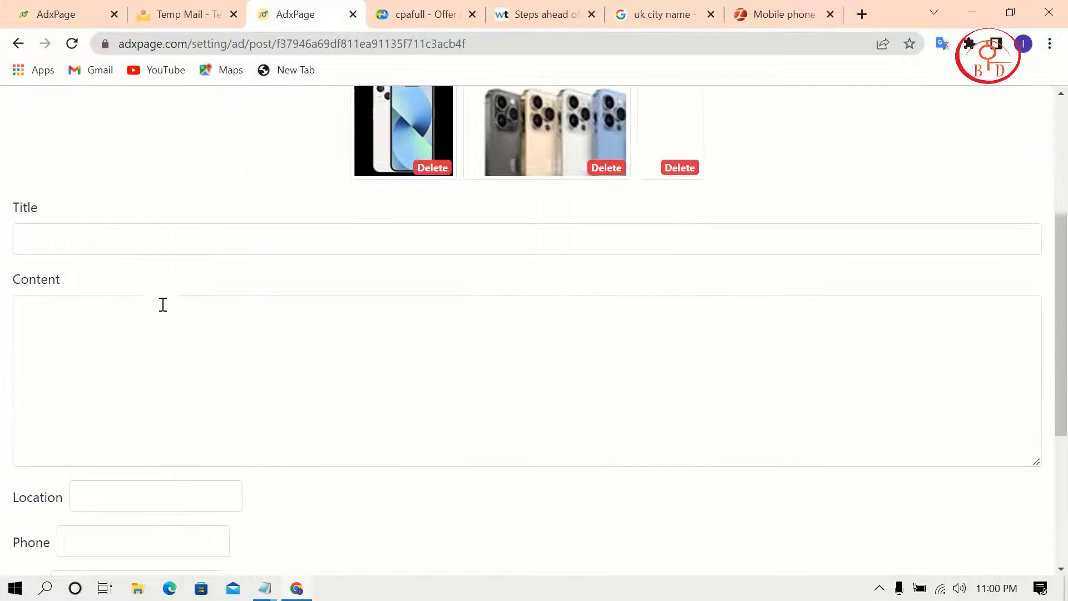
click(160, 238)
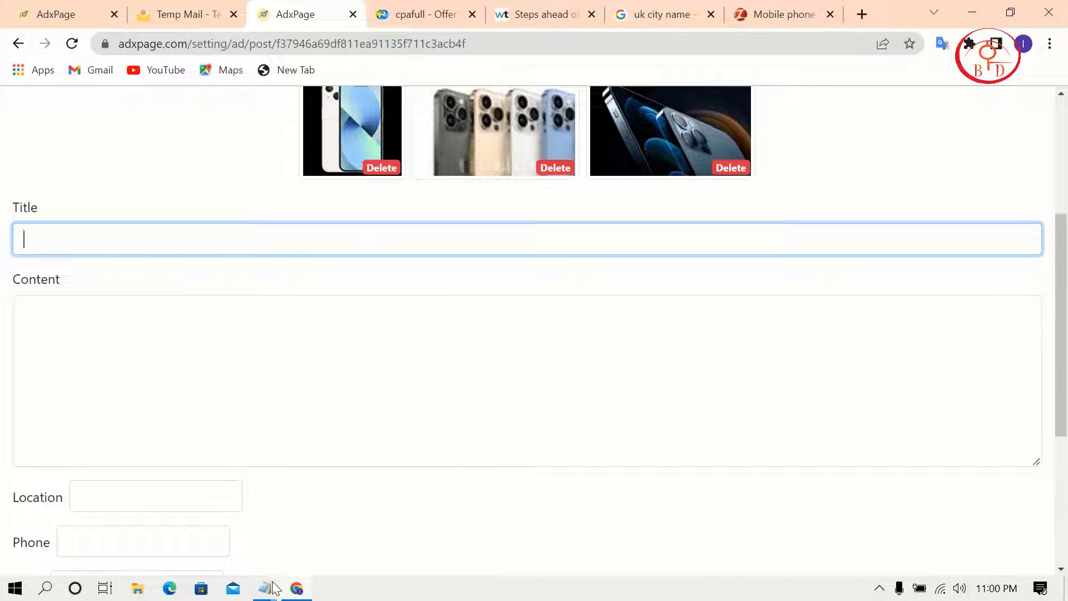
mouse_move(272, 587)
click(322, 553)
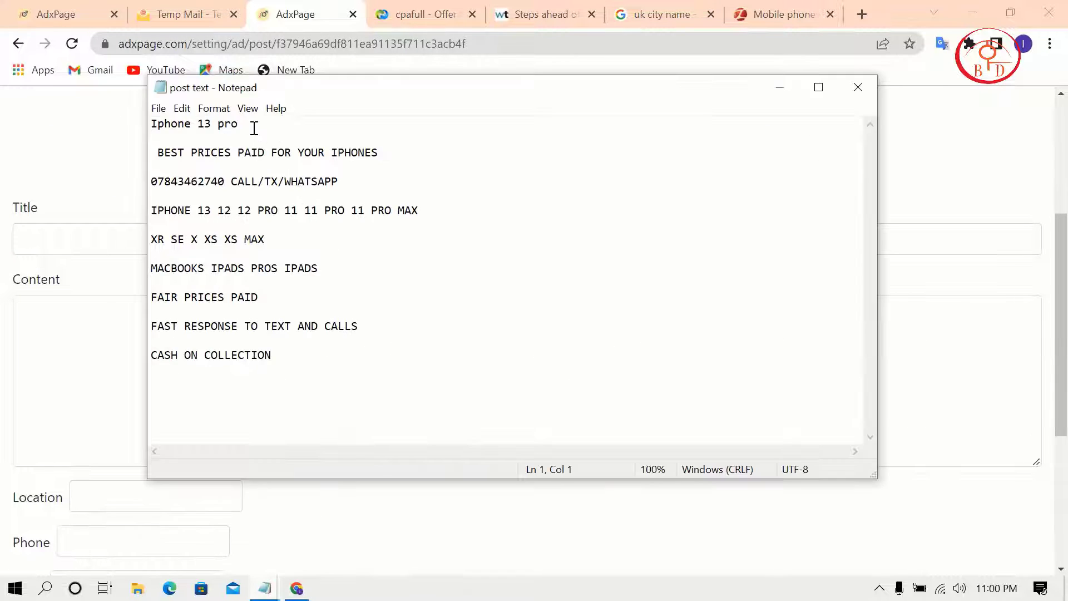
drag(254, 128, 151, 124)
right_click(168, 120)
click(209, 172)
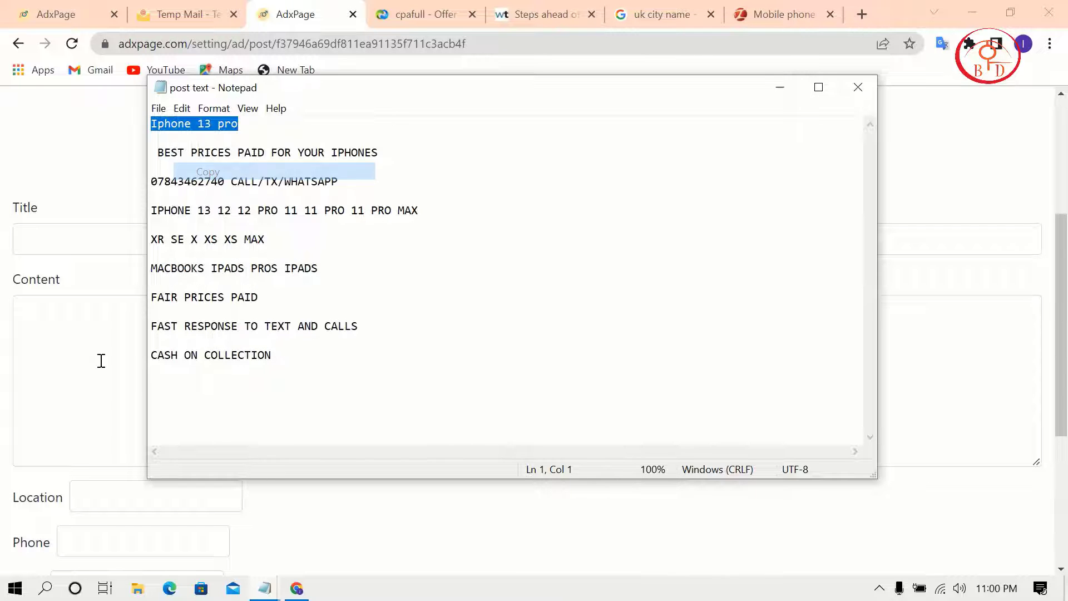
click(53, 238)
right_click(54, 236)
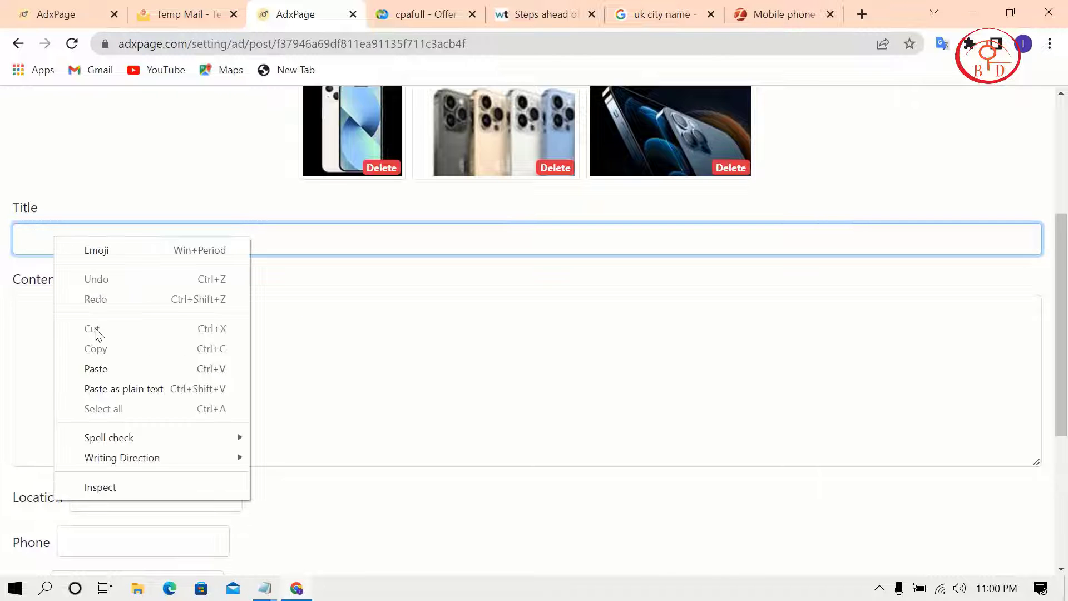
click(96, 369)
- Copy the whole iPhone post text from Notepad into the ad content and append "Buy Now:" at its end
key(Tab)
mouse_move(265, 588)
click(338, 510)
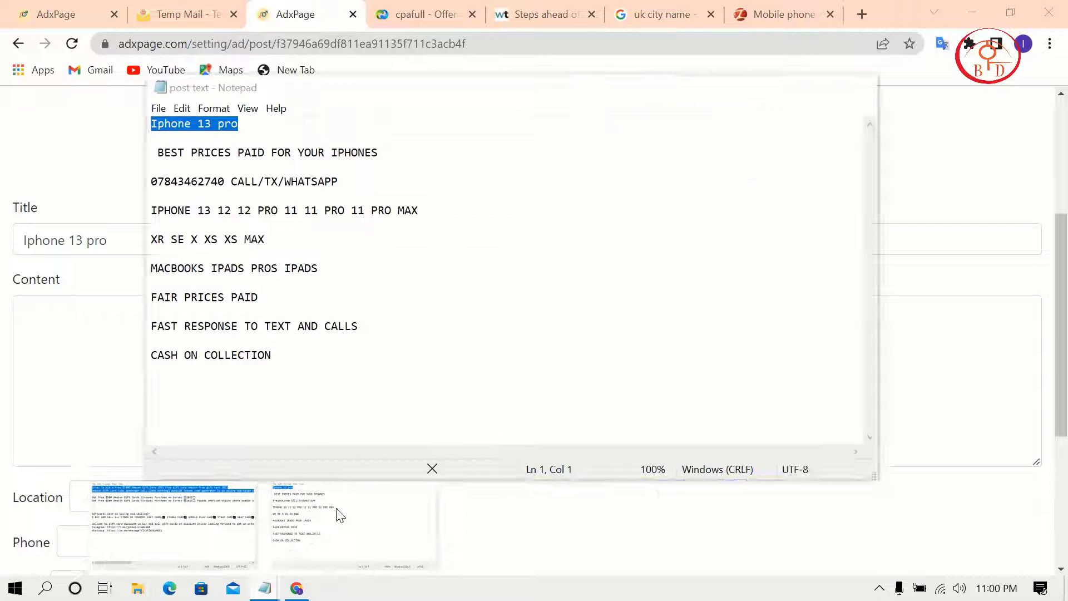
drag(293, 362, 162, 125)
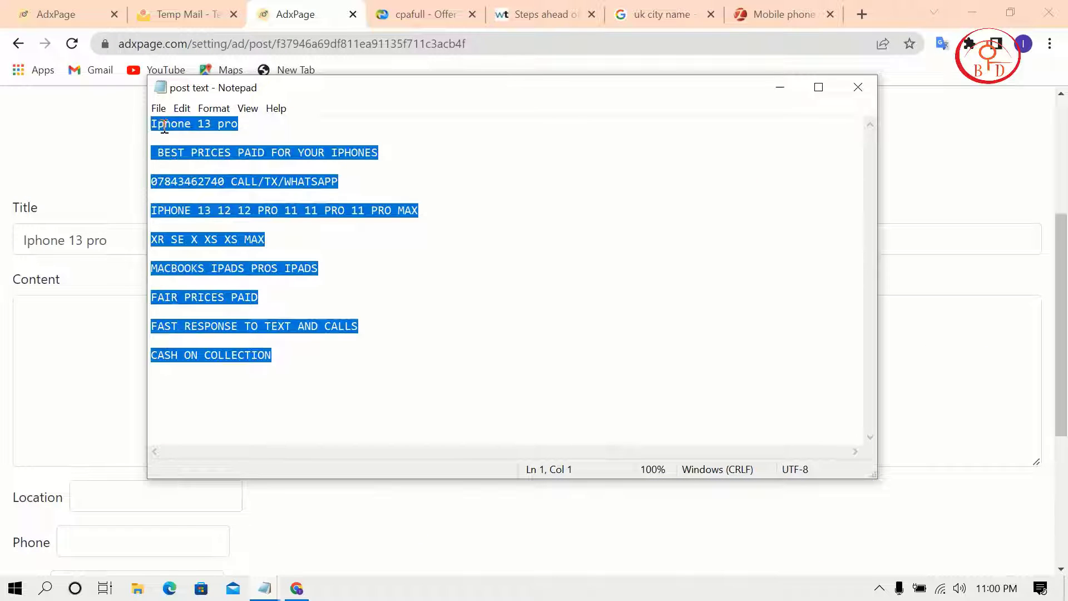
right_click(162, 125)
click(192, 175)
click(57, 334)
right_click(58, 334)
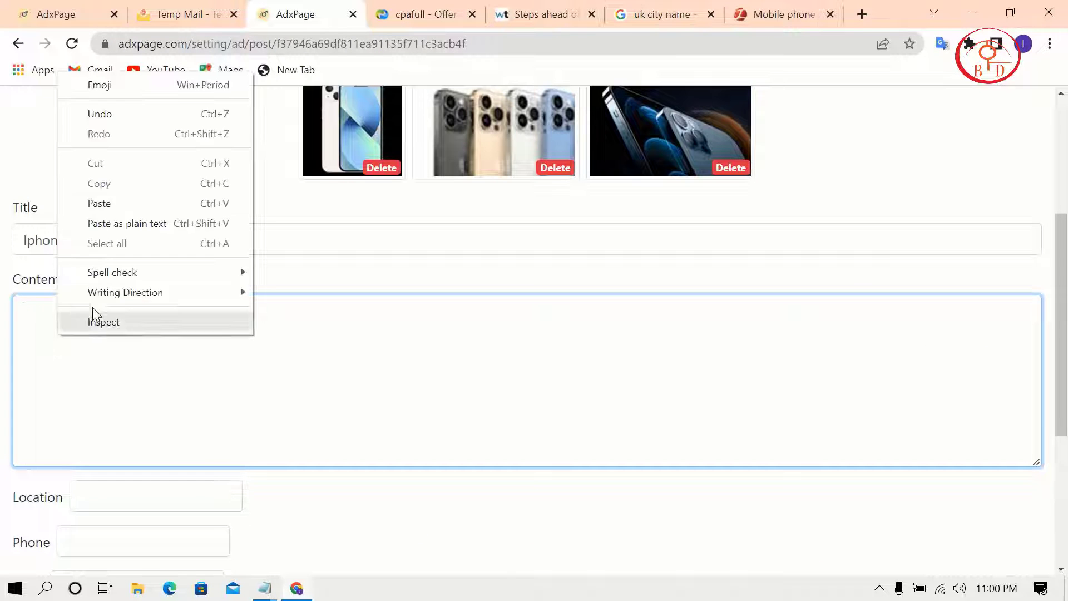
click(99, 203)
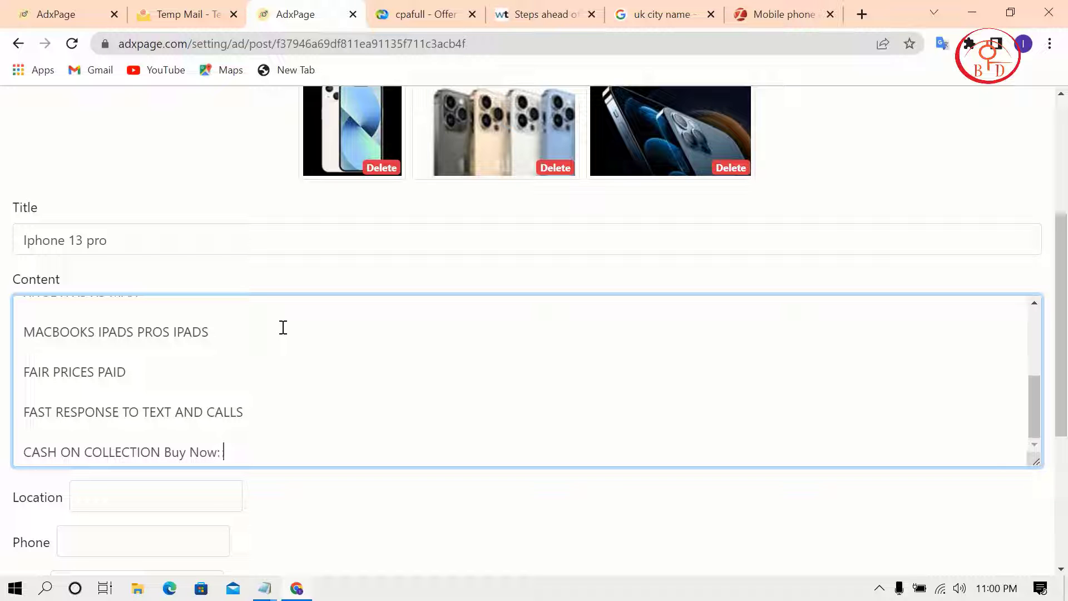
- Switch to cpafull and open the offer "Win iPhone 13 CC submit - CA ES PL HU" on page 6 of All Offers
click(415, 12)
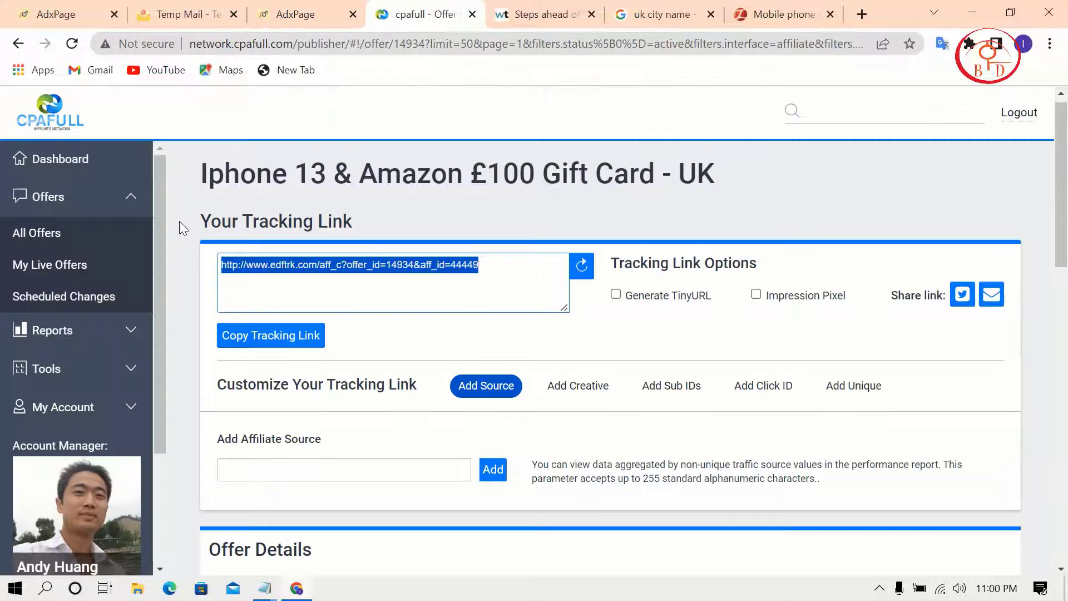
click(47, 234)
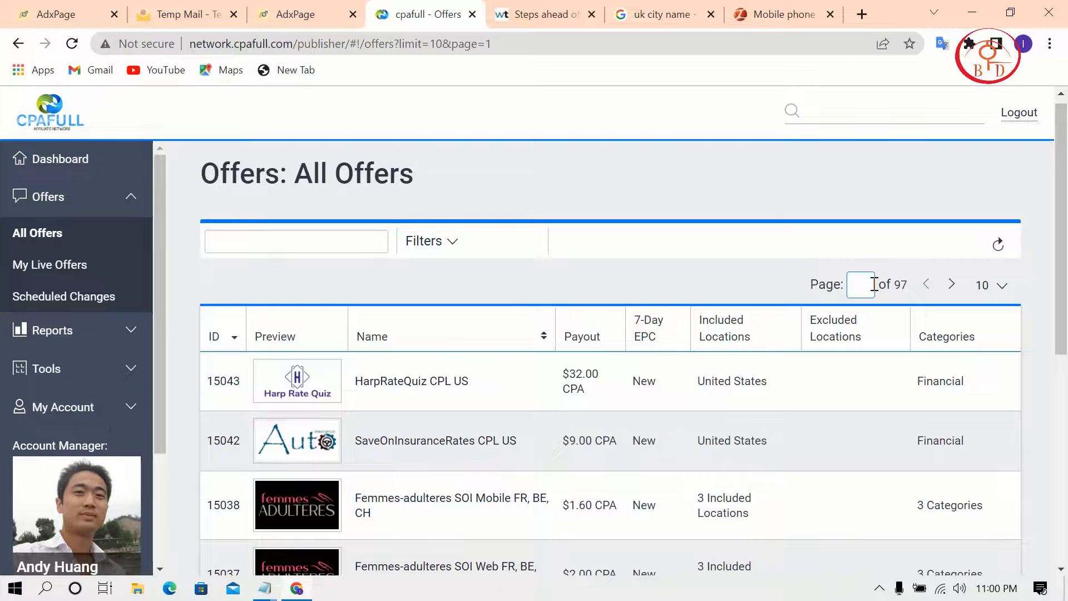
key(Return)
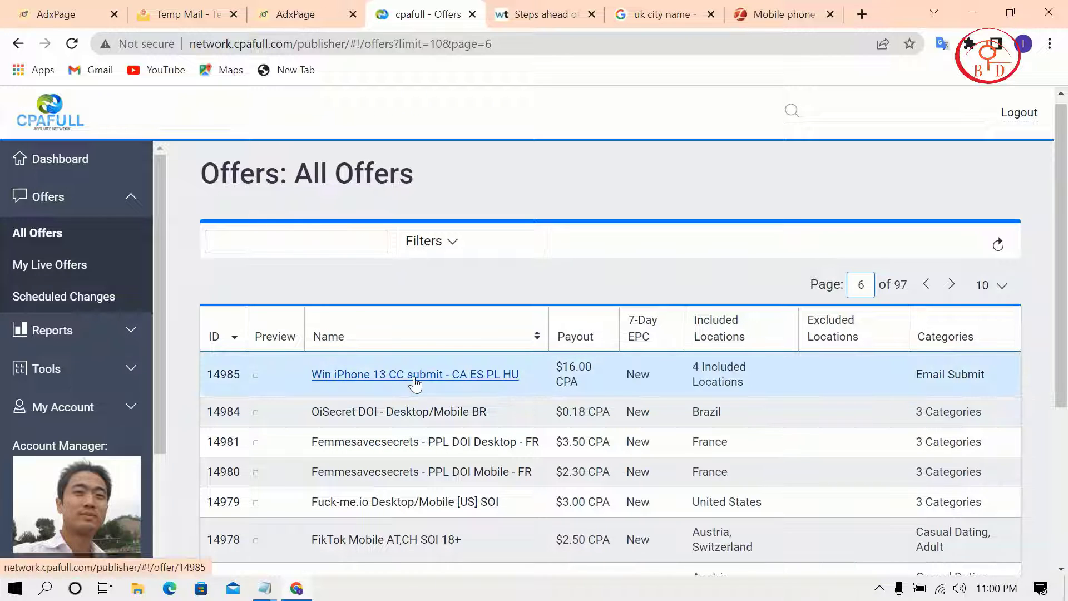
click(416, 377)
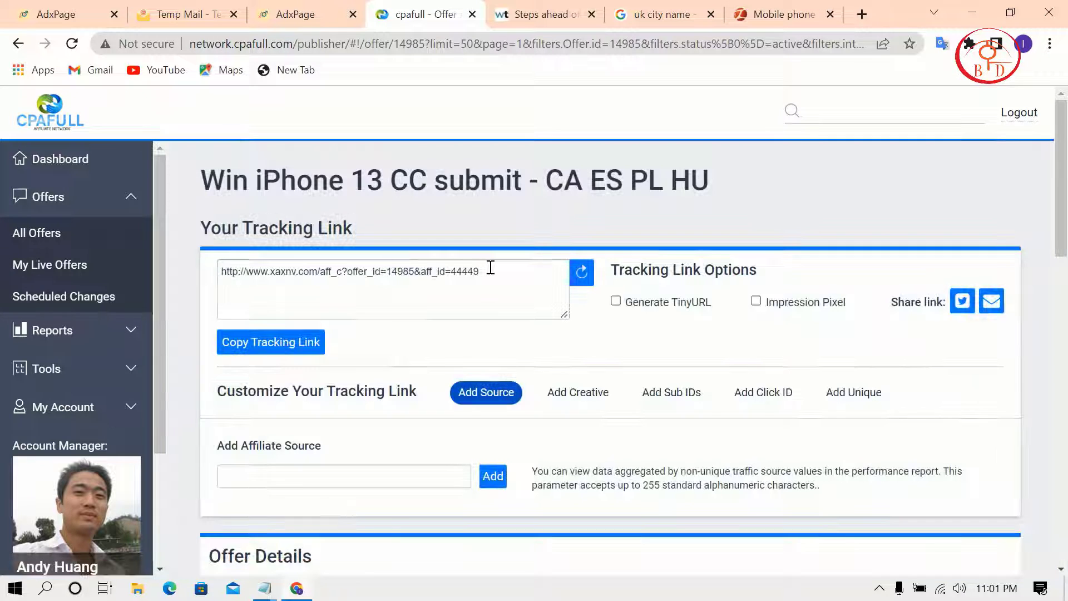
- Copy the iPhone 13 offer's tracking link and paste it after "Buy Now:" in the AdxPage ad content
drag(487, 269, 220, 271)
right_click(281, 266)
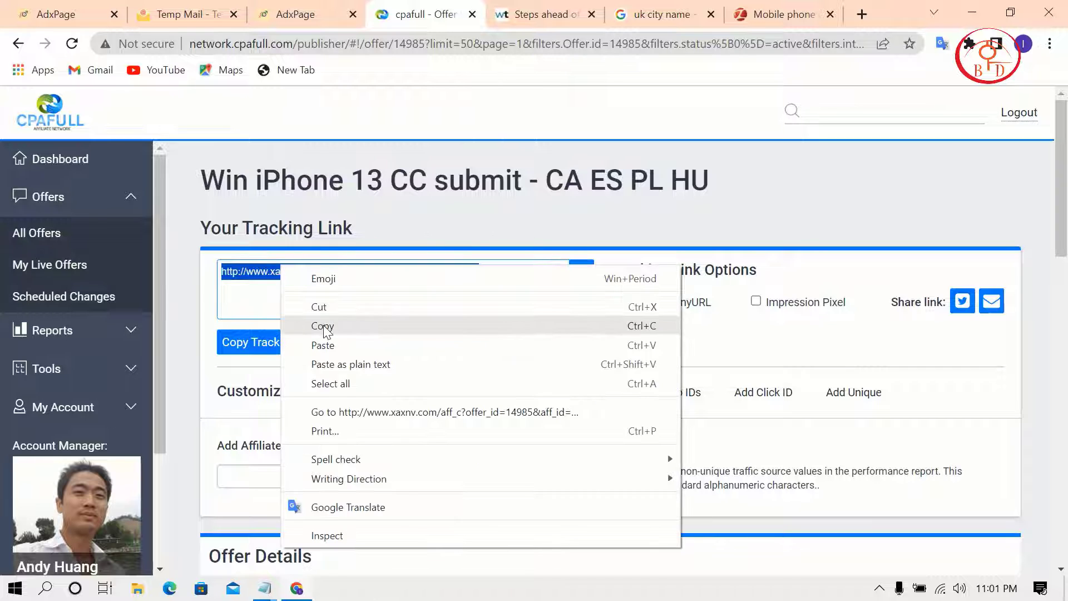
click(325, 326)
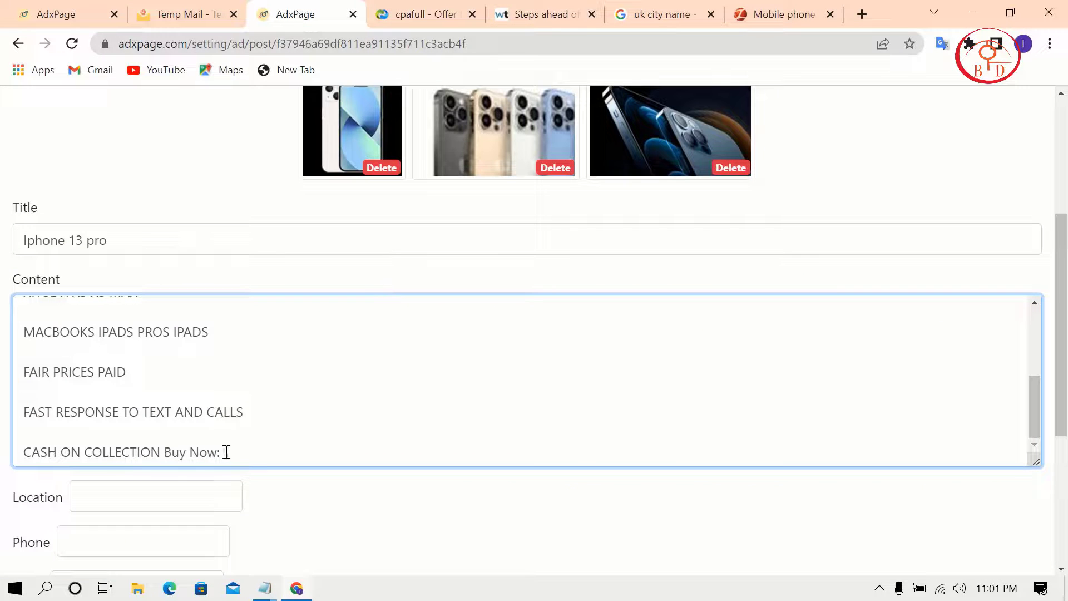
key(ctrl+v)
click(162, 506)
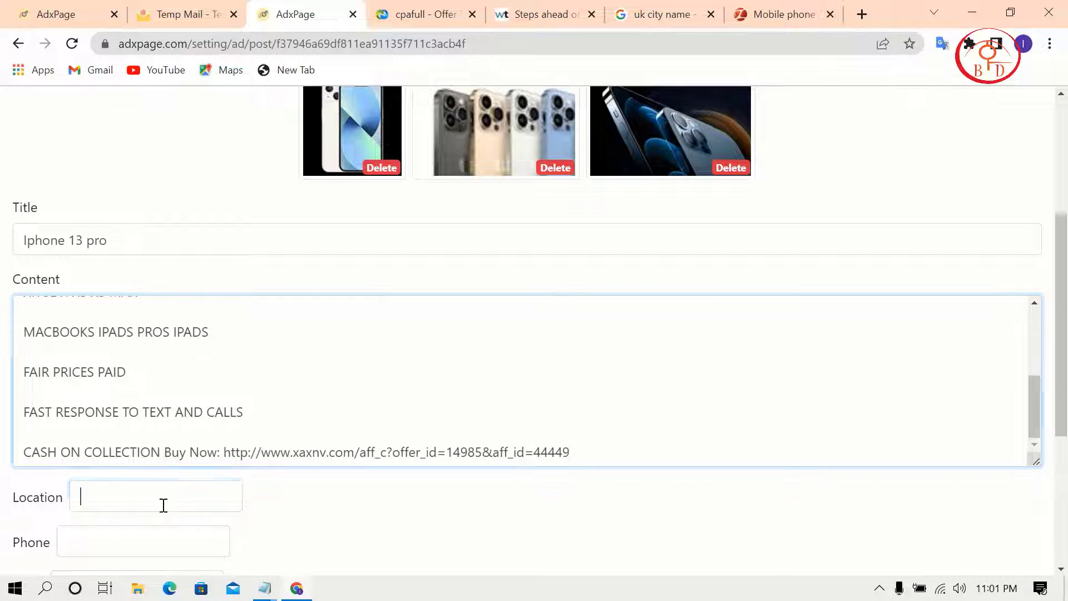
- Copy "North West" from the Manchester row of the Google UK city list and paste it as the AdxPage ad's location
click(647, 8)
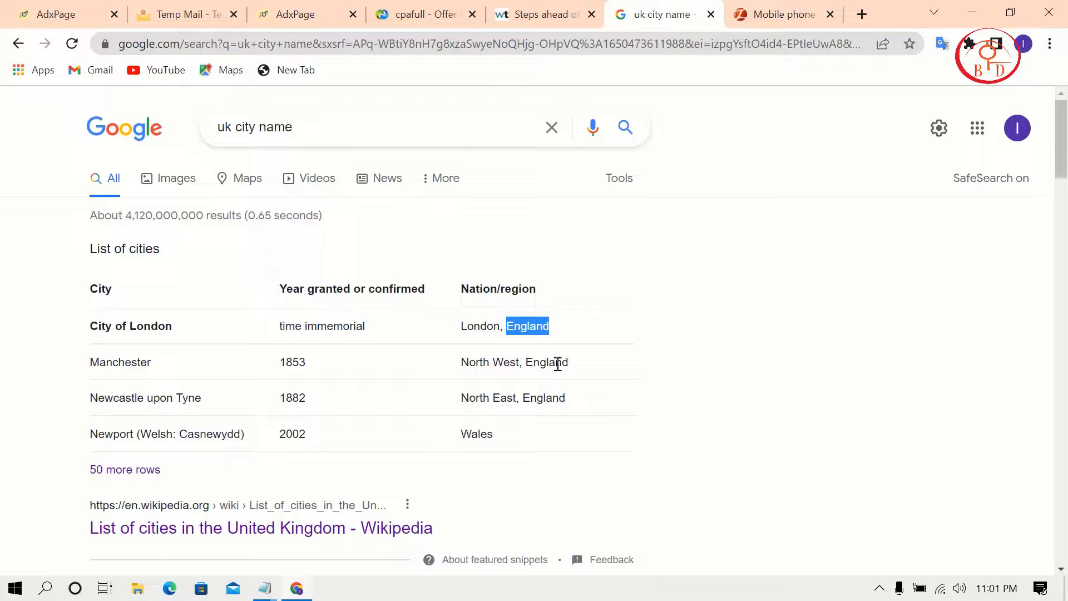
drag(577, 367, 542, 360)
drag(461, 362, 522, 360)
right_click(521, 360)
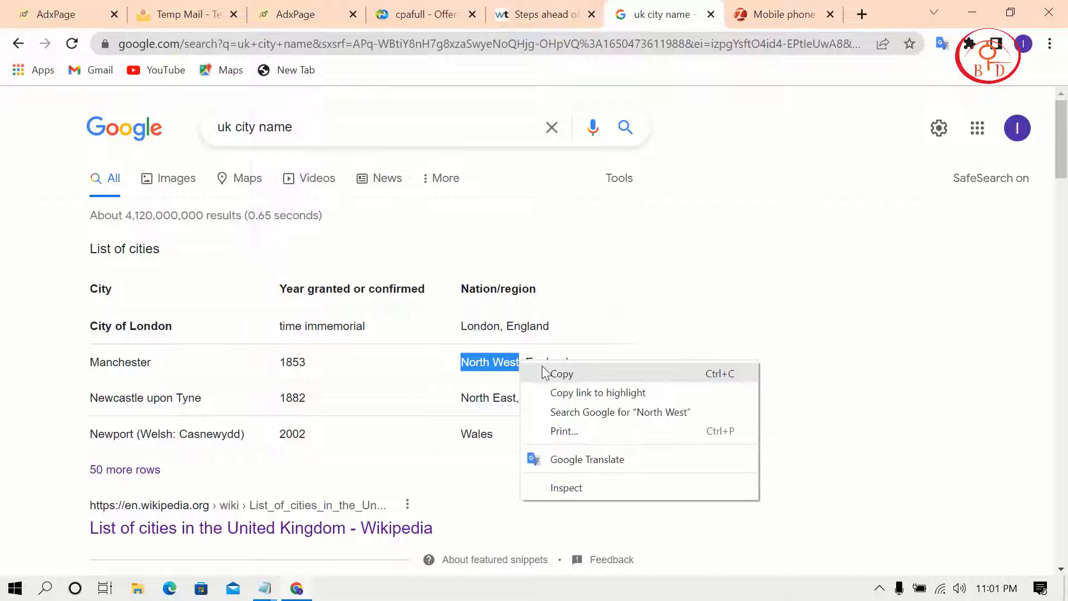
click(551, 372)
click(239, 7)
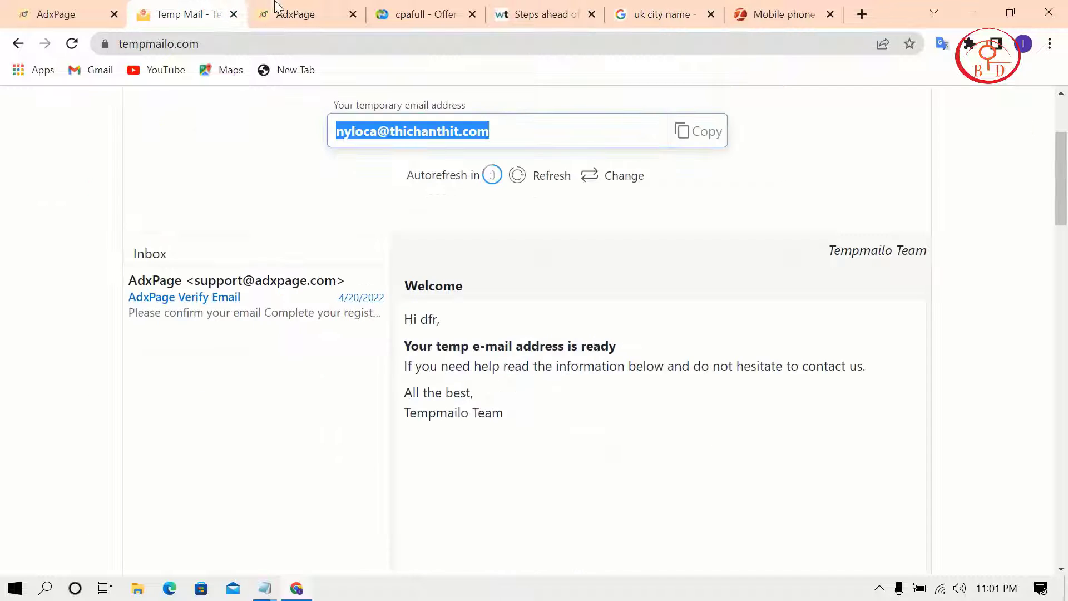
click(279, 8)
key(ctrl+v)
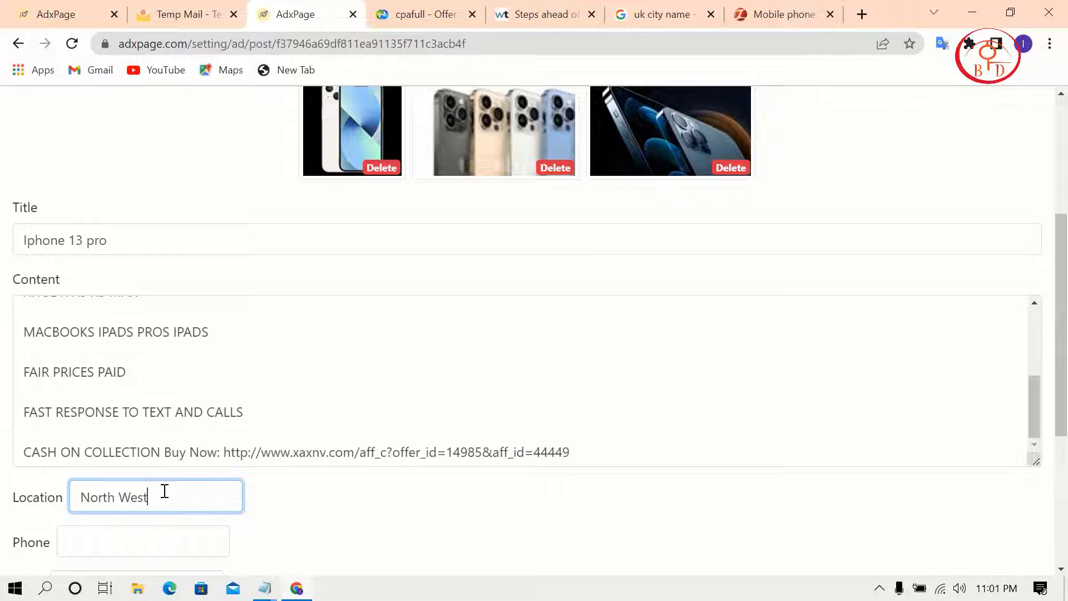
scroll(275, 498, down, 3)
click(103, 379)
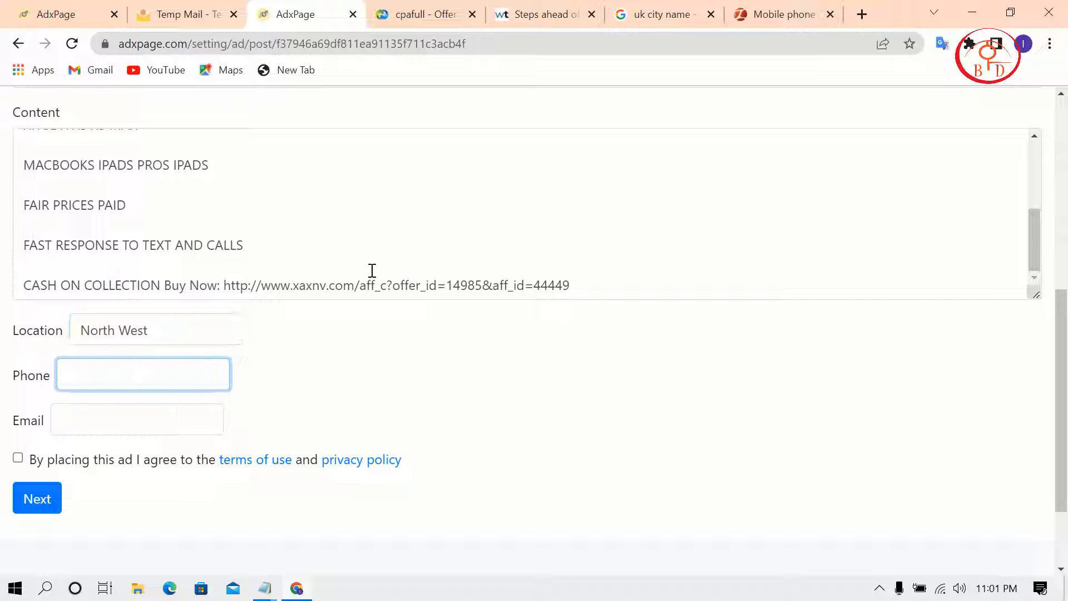
scroll(413, 263, up, 2)
scroll(292, 226, up, 5)
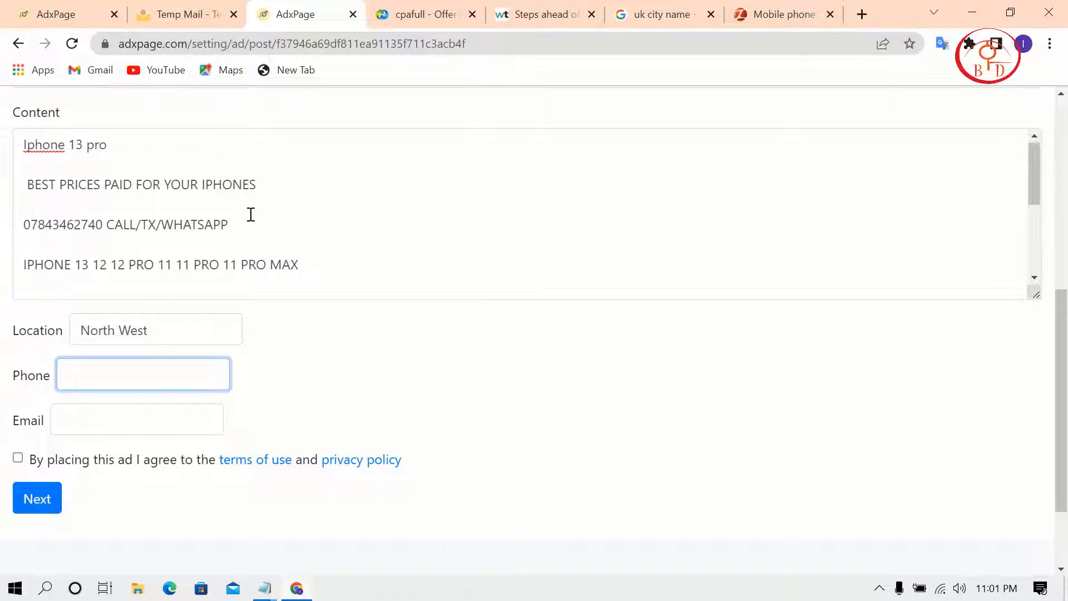
scroll(293, 338, down, 2)
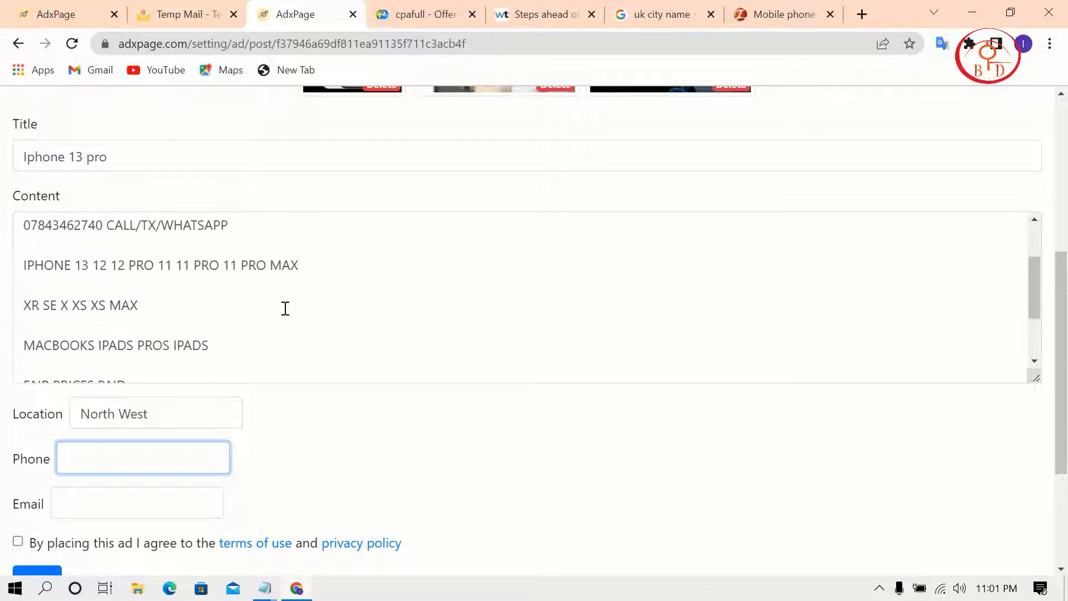
scroll(286, 286, down, 3)
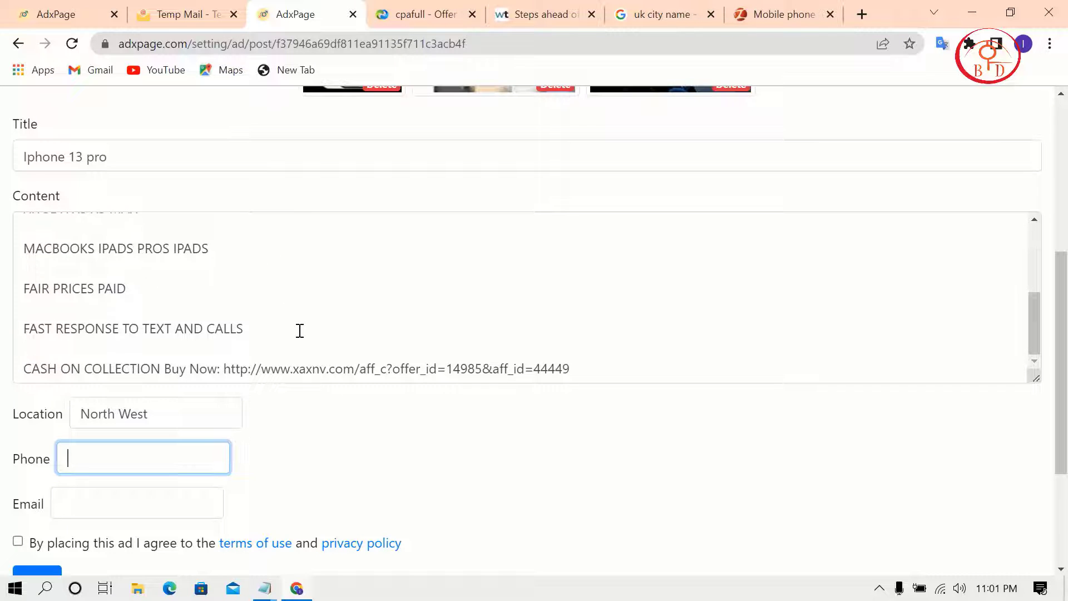
scroll(299, 330, up, 5)
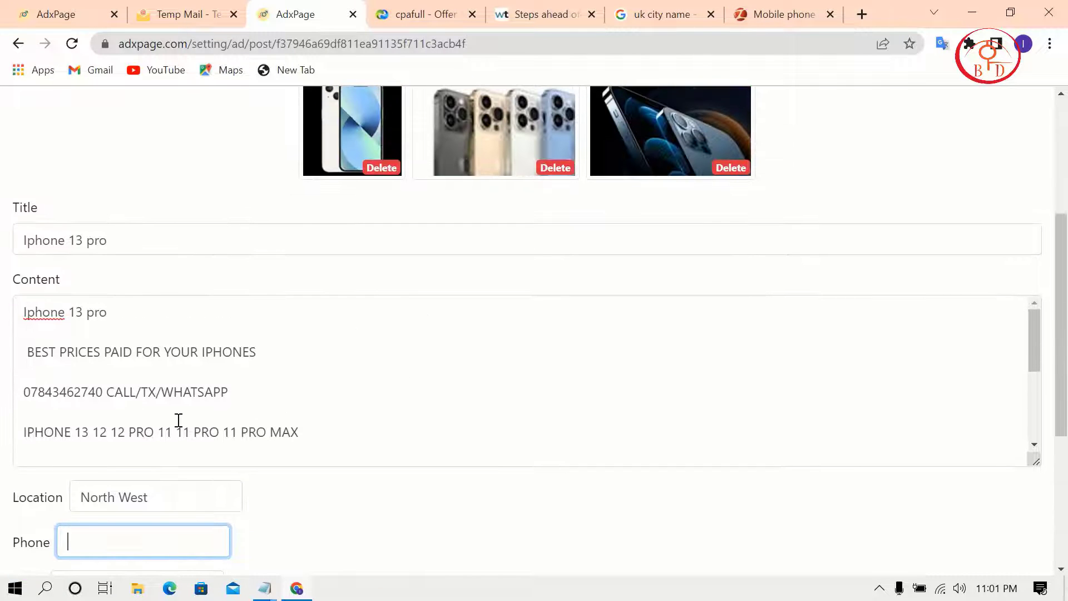
drag(76, 433, 191, 429)
right_click(192, 430)
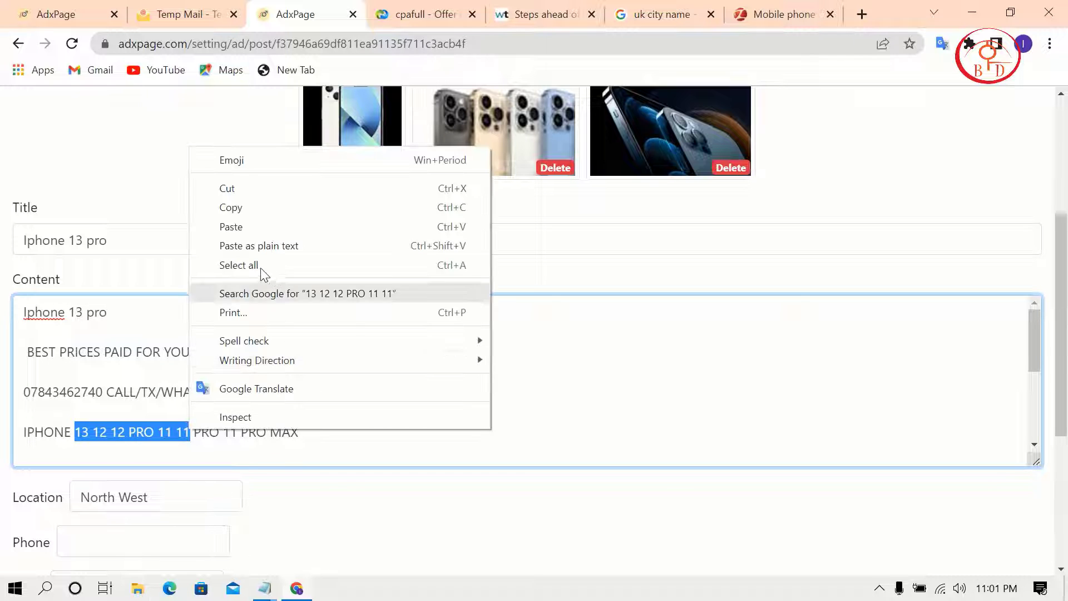
click(240, 207)
scroll(398, 286, down, 5)
click(104, 283)
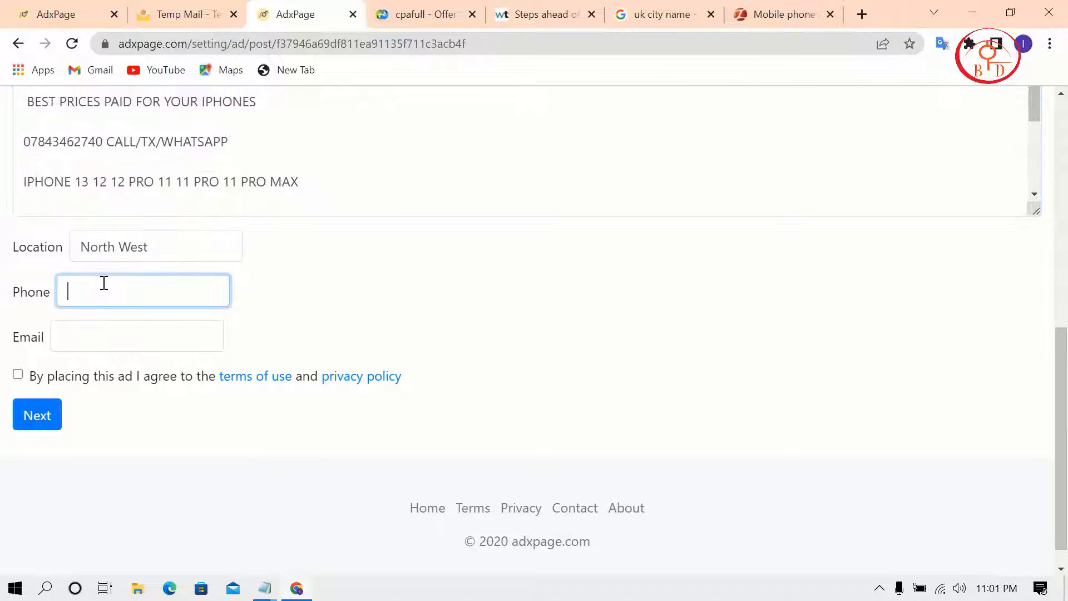
key(ctrl+v)
click(116, 345)
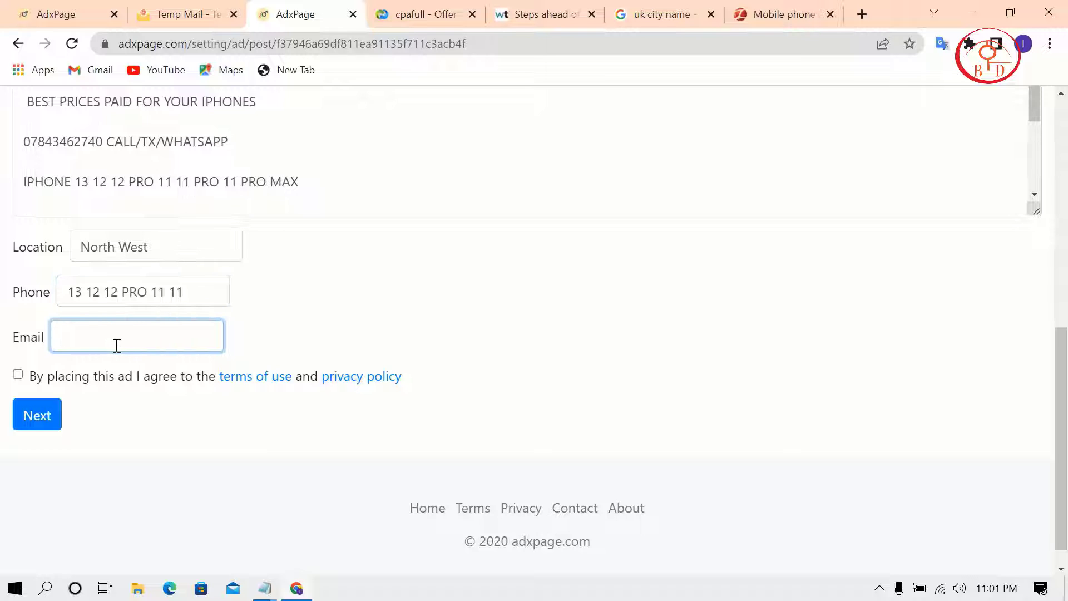
drag(188, 290, 44, 292)
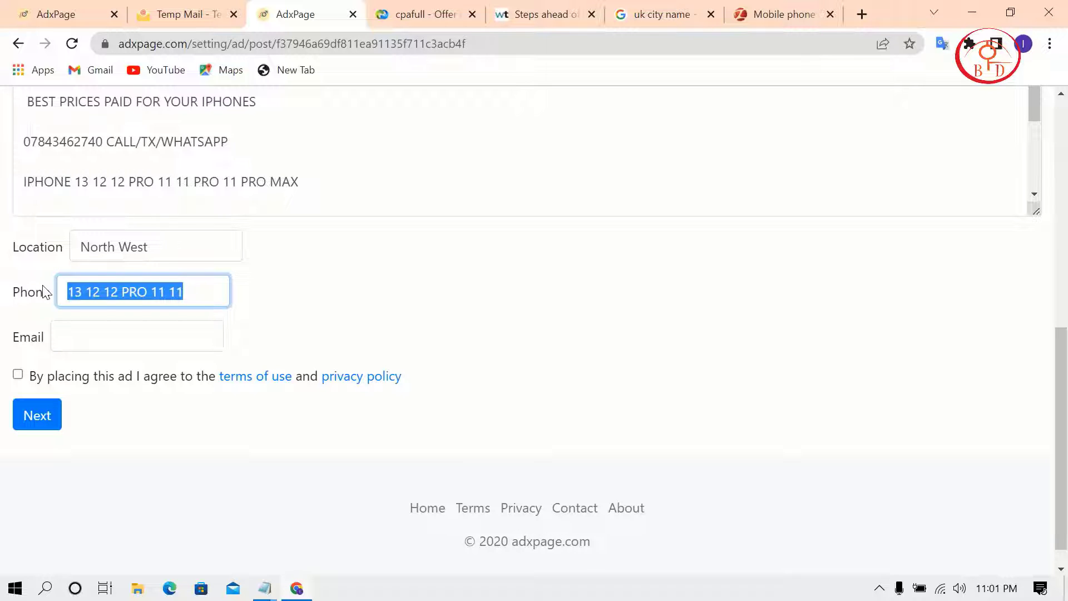
key(BackSpace)
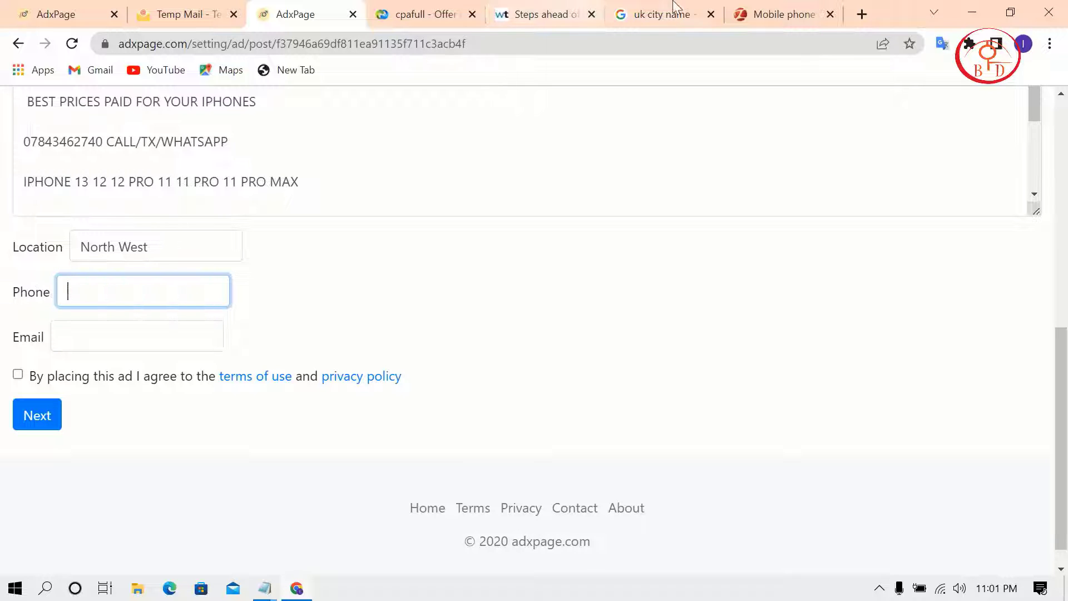
- Copy the first listed United States mobile number from the Zadarma page and paste it as the AdxPage ad's phone number
click(733, 10)
click(206, 390)
right_click(204, 385)
key(Escape)
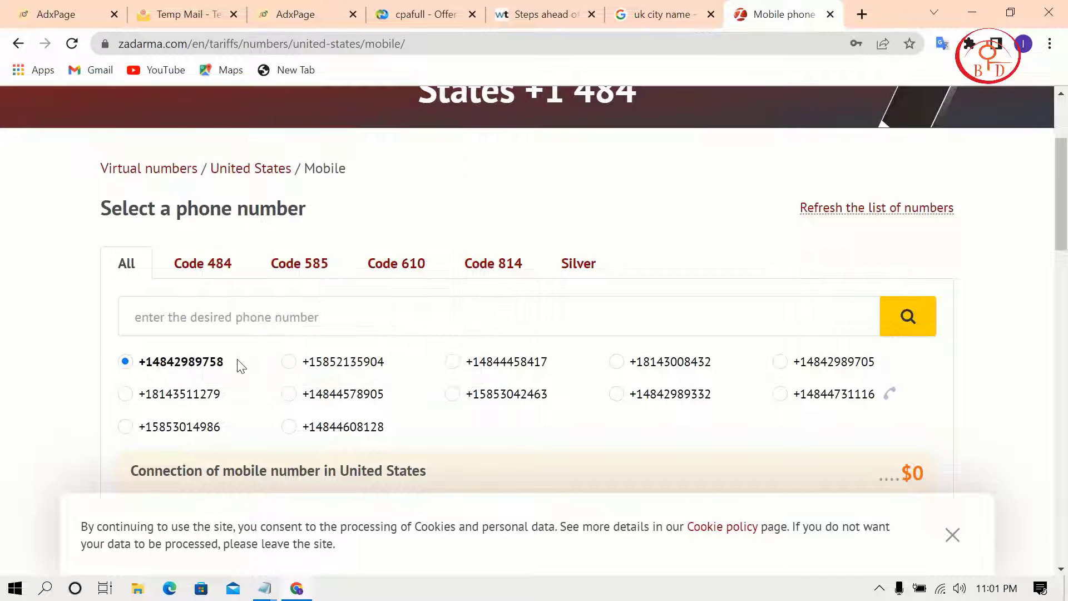
drag(240, 366, 137, 362)
right_click(165, 364)
click(207, 373)
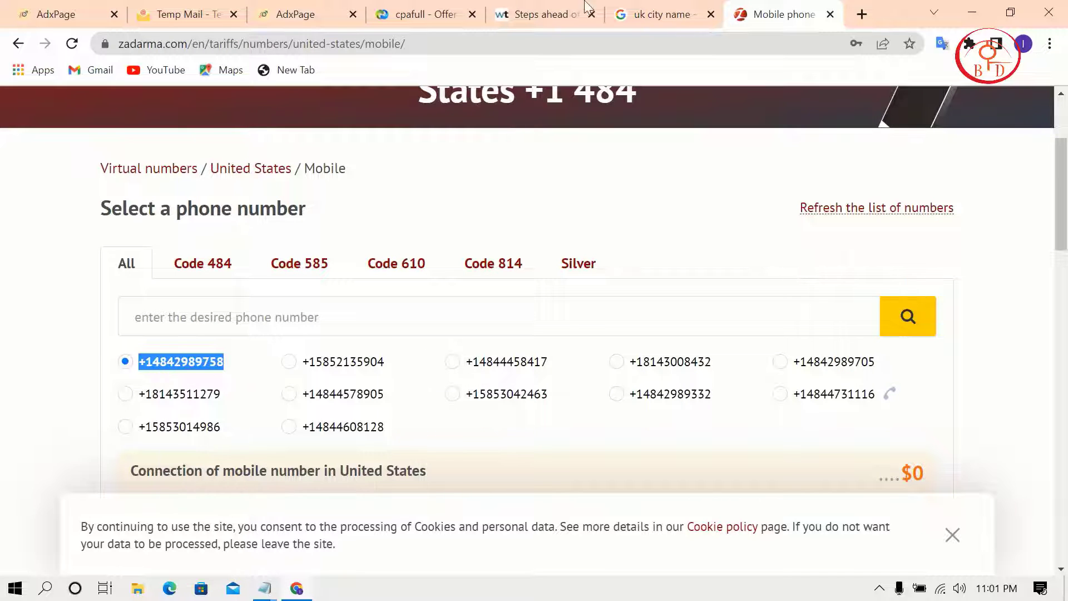
click(295, 14)
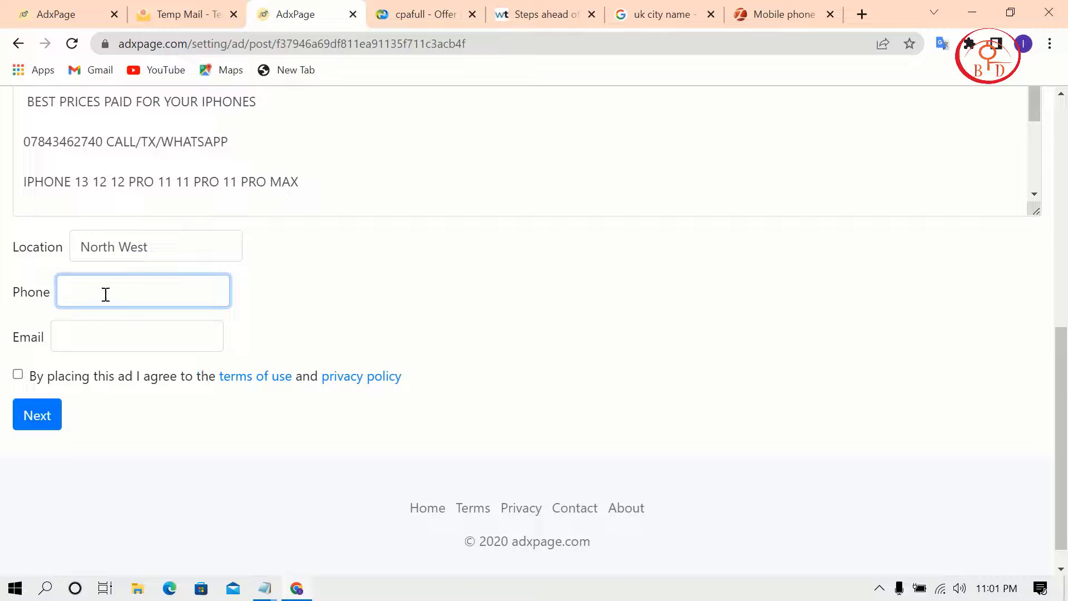
key(ctrl+v)
- Copy the temporary email address from Tempmailo and paste it as the AdxPage ad's contact email
click(109, 333)
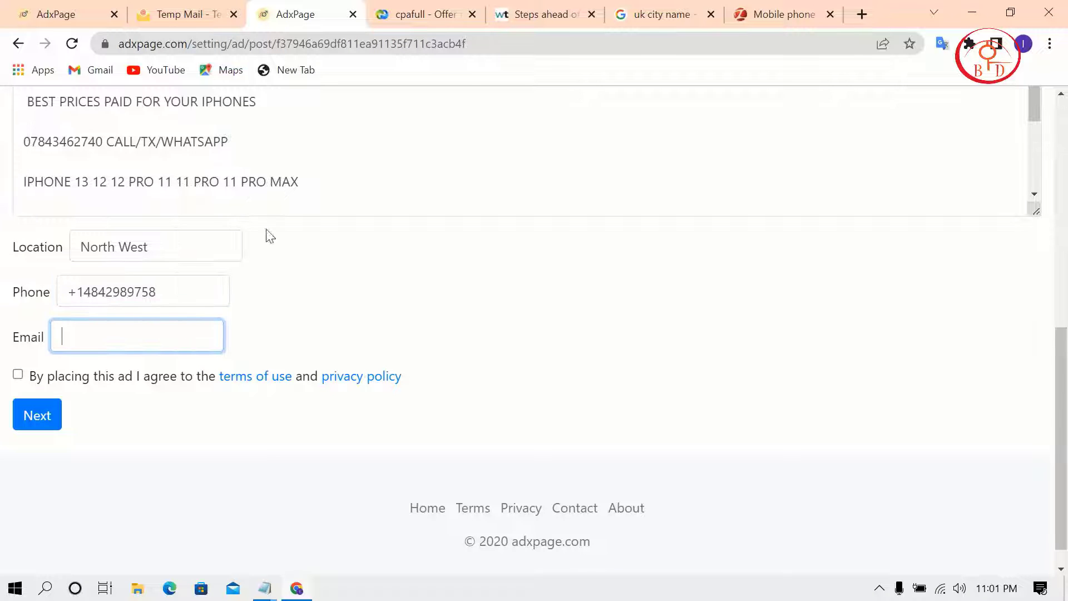
click(186, 14)
click(692, 139)
click(314, 13)
key(ctrl+v)
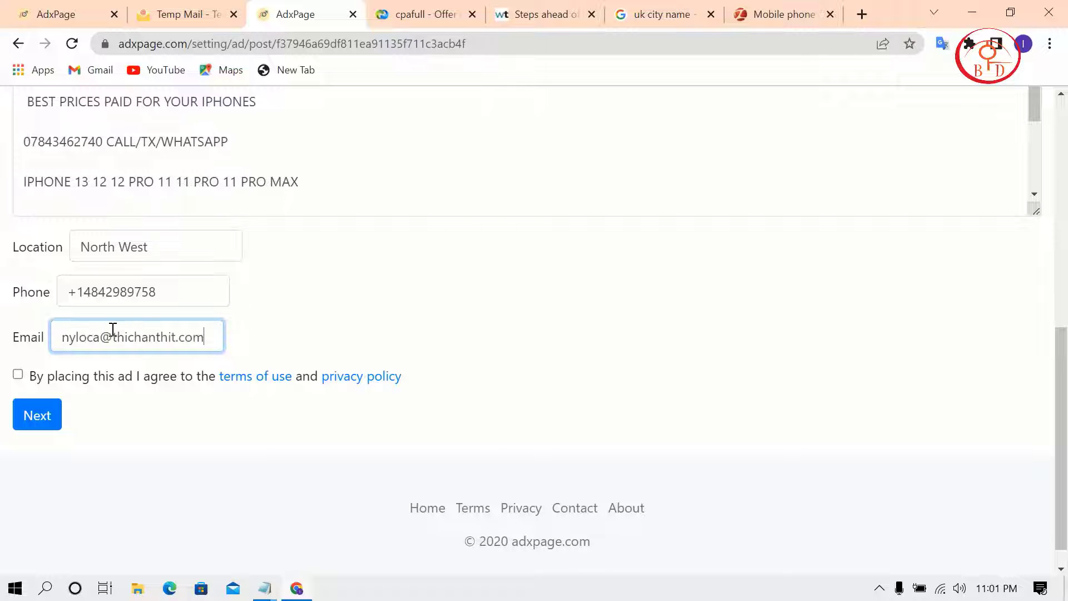
- Agree to the ad terms and submit the ad through preview and activation without the Bump To Top or Sponsor Ad options
click(18, 374)
click(32, 409)
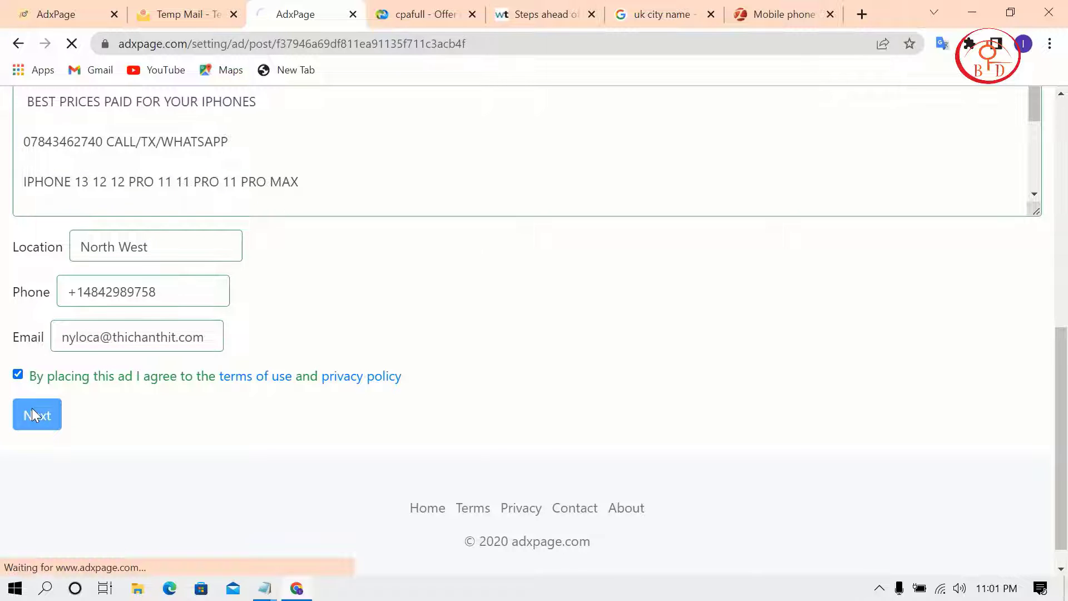
scroll(384, 469, down, 4)
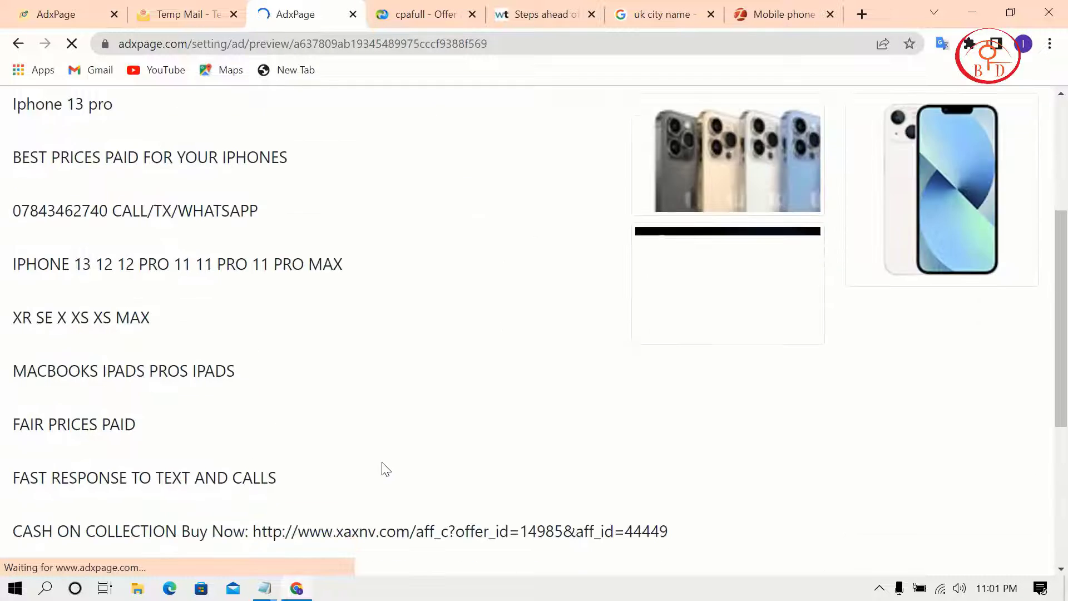
scroll(383, 469, down, 5)
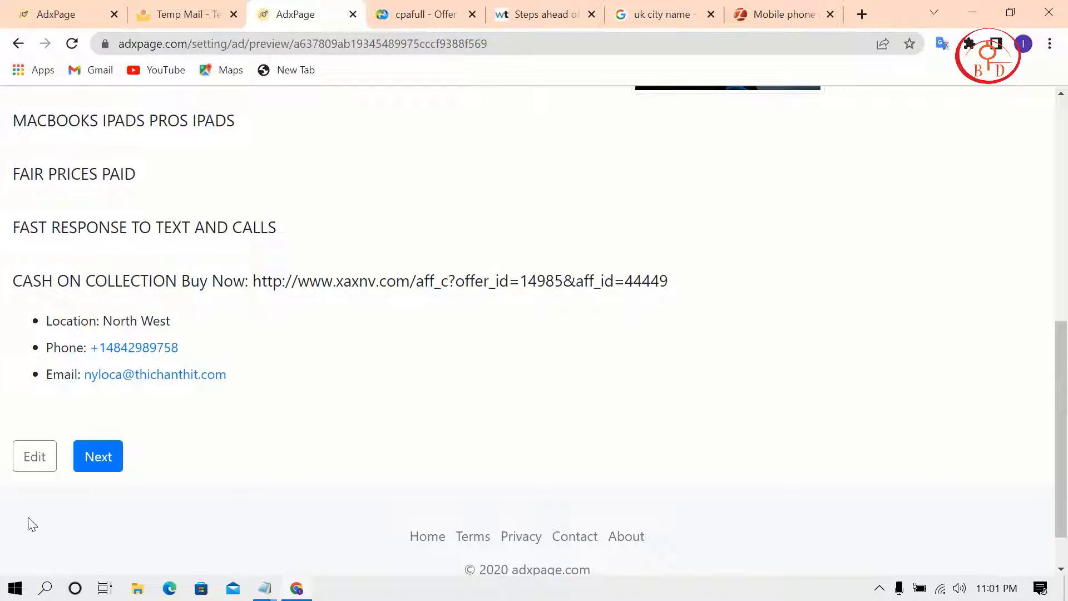
click(77, 456)
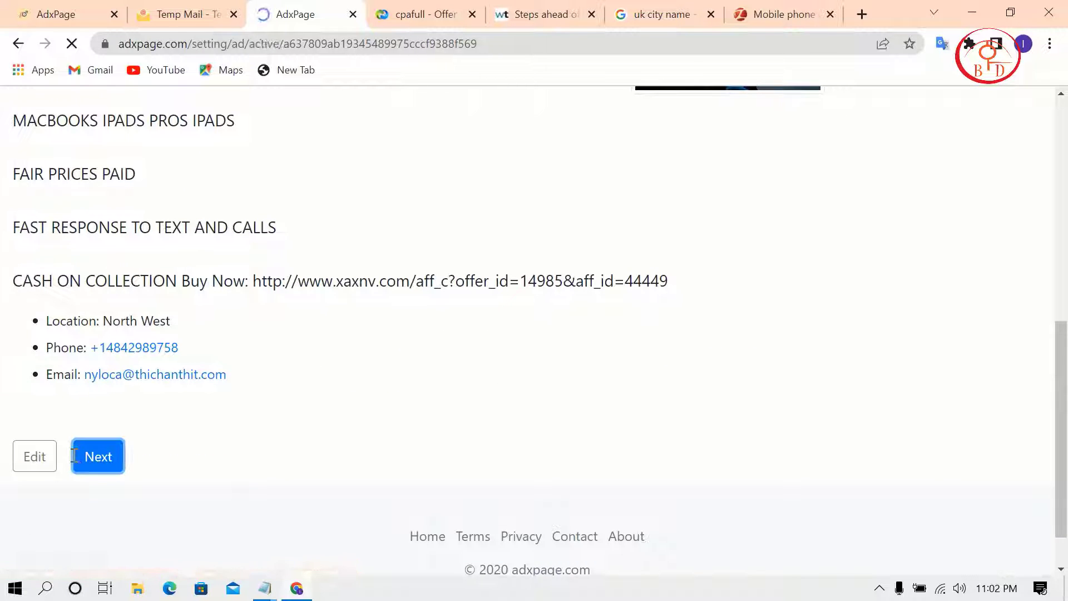
scroll(74, 453, down, 2)
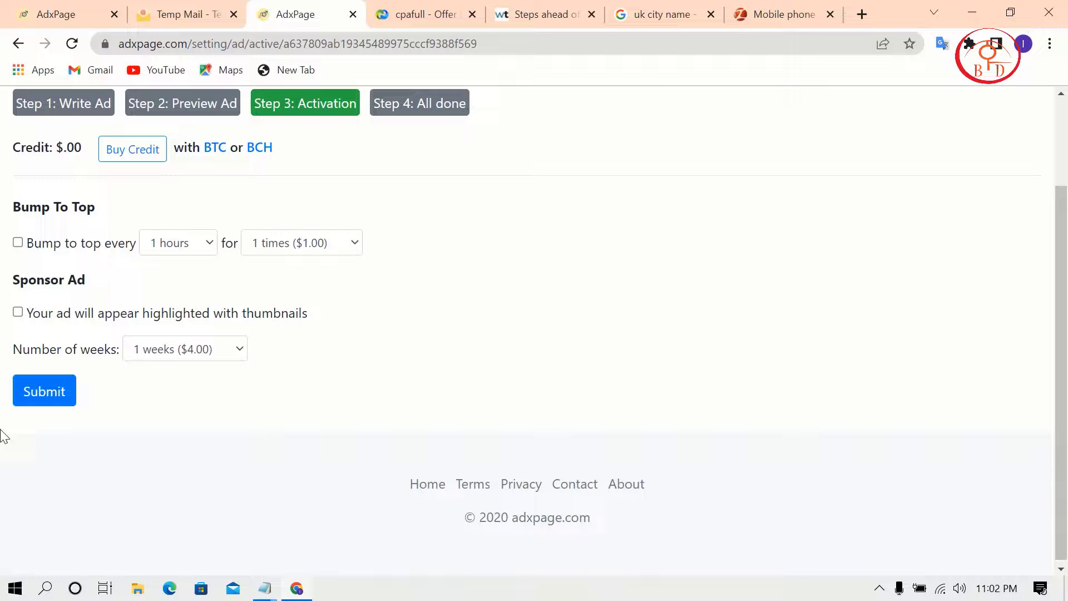
click(31, 389)
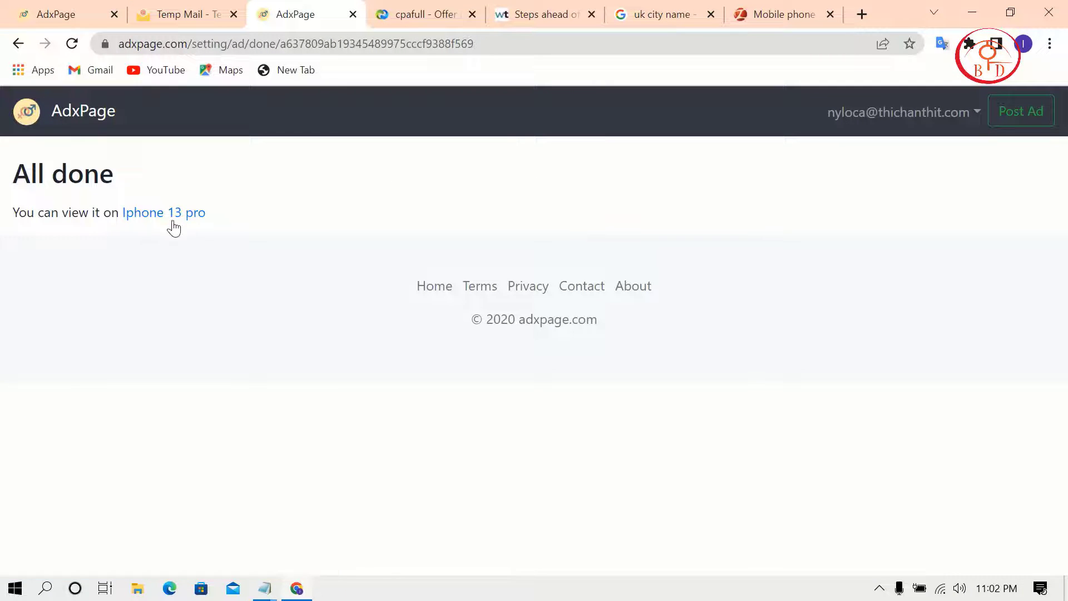
- View the published Iphone 13 pro ad from start to end, and open the account's list of posted ads
click(174, 227)
scroll(367, 349, down, 5)
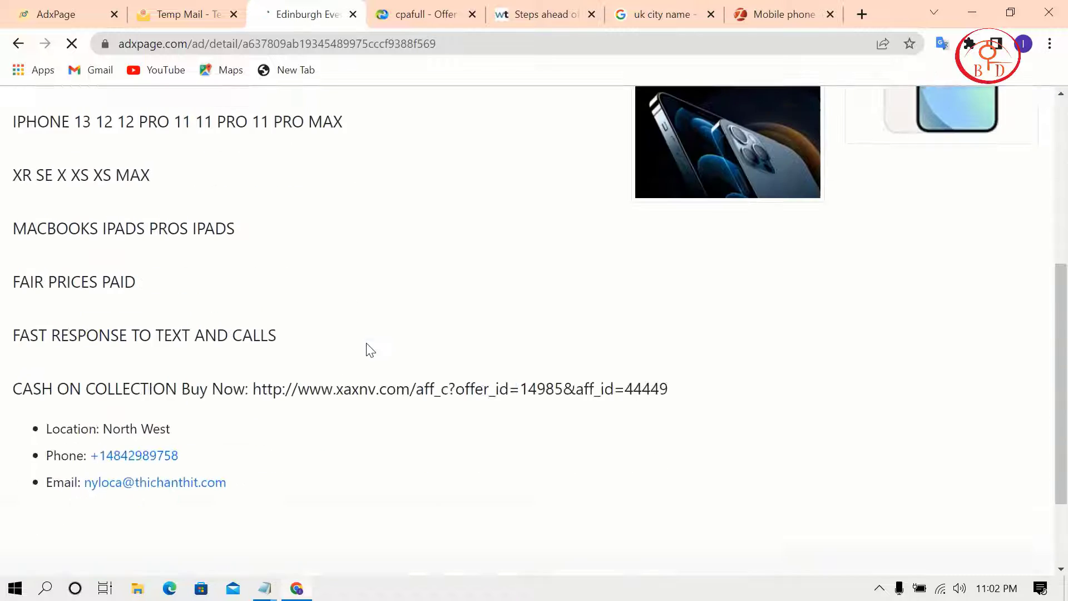
scroll(367, 349, down, 2)
scroll(367, 350, up, 6)
scroll(463, 448, down, 3)
scroll(341, 420, up, 5)
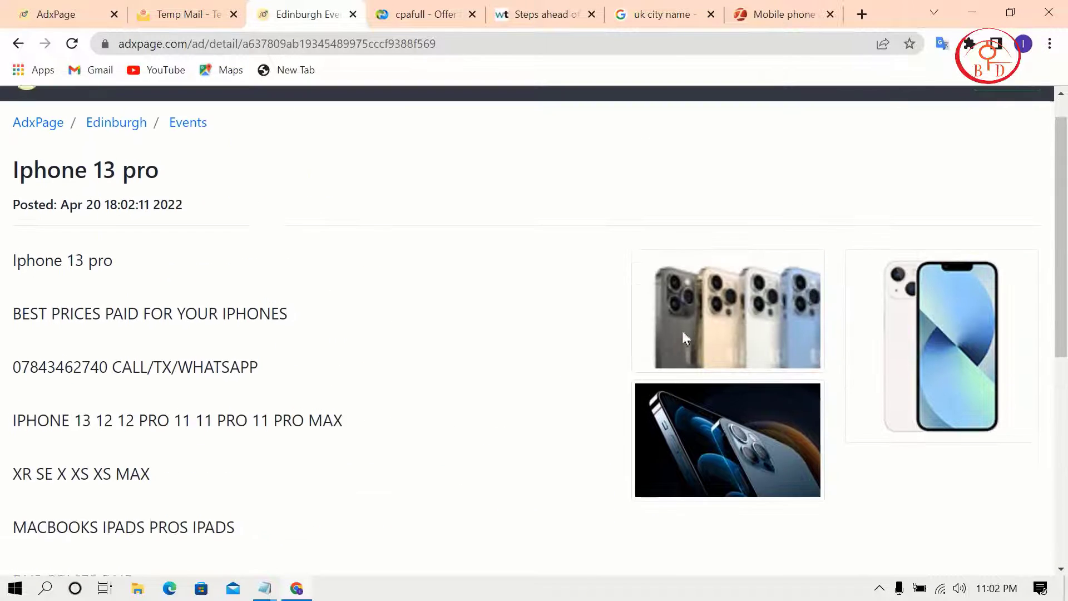
scroll(682, 330, up, 1)
click(912, 111)
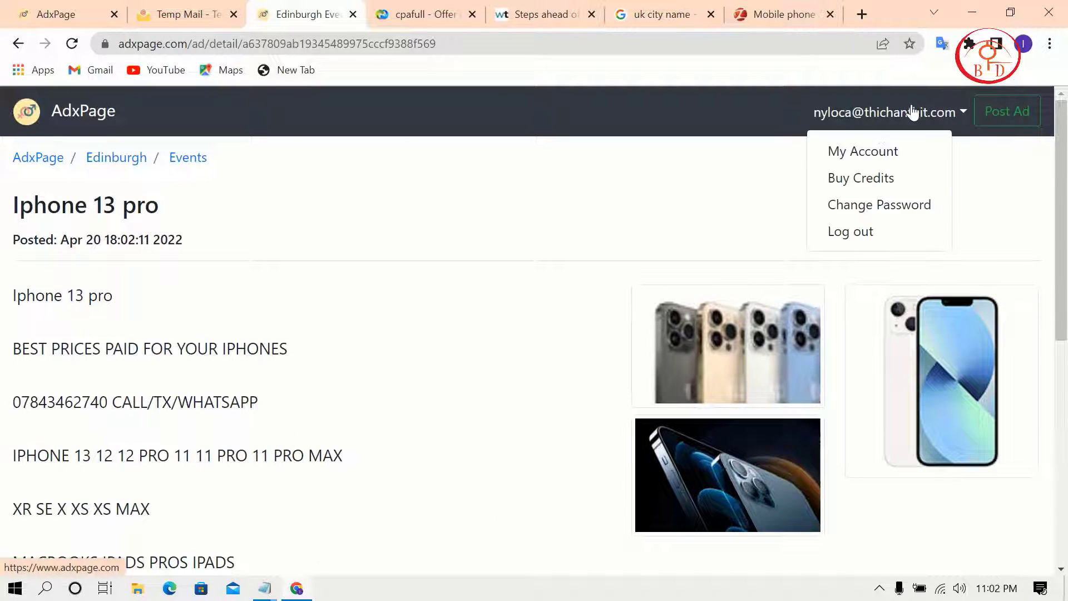
click(869, 163)
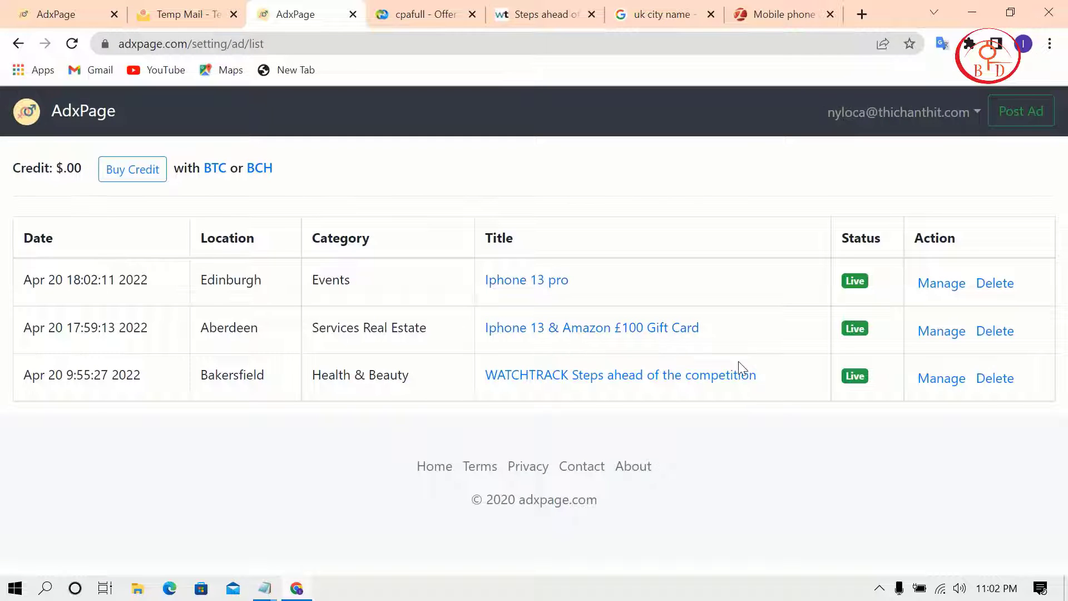
key(ctrl+alt+g)
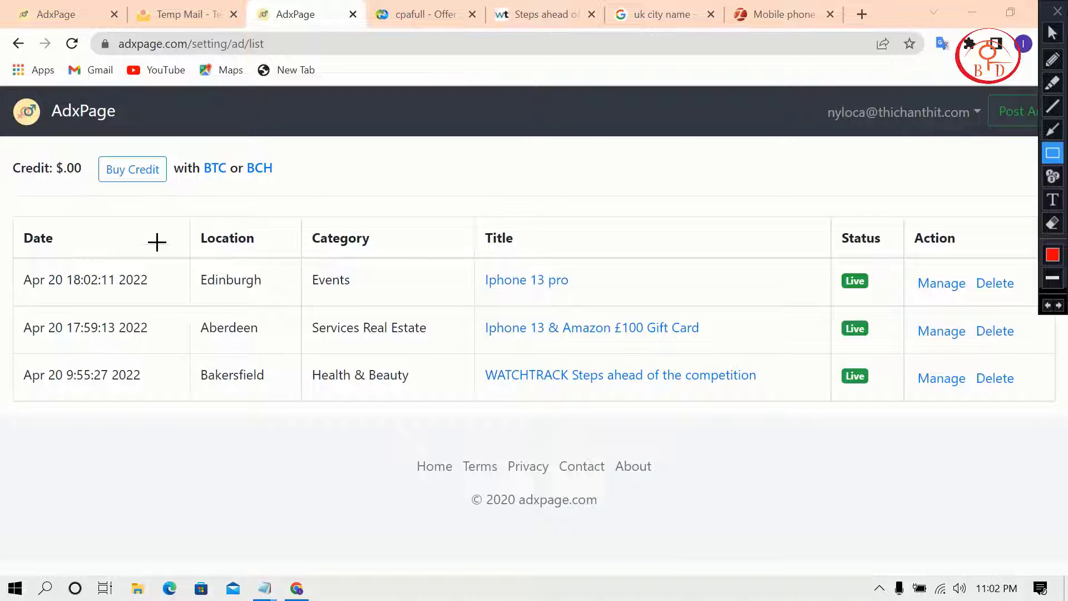
mouse_move(3, 199)
mouse_down()
mouse_move(815, 415)
mouse_move(1063, 443)
mouse_up()
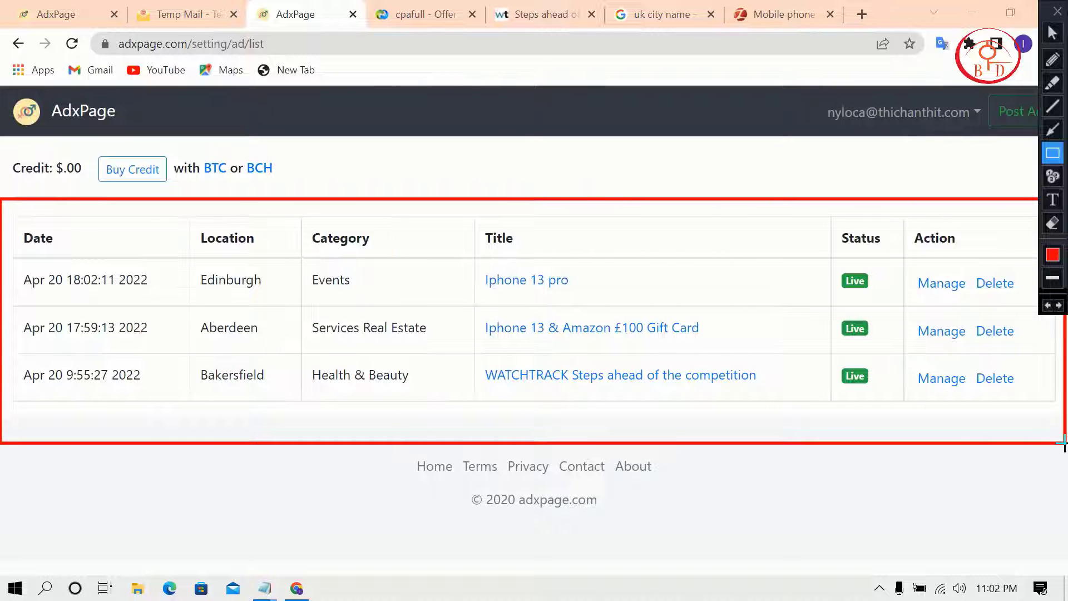
mouse_move(2, 191)
mouse_down()
mouse_move(405, 369)
mouse_move(1063, 444)
mouse_up()
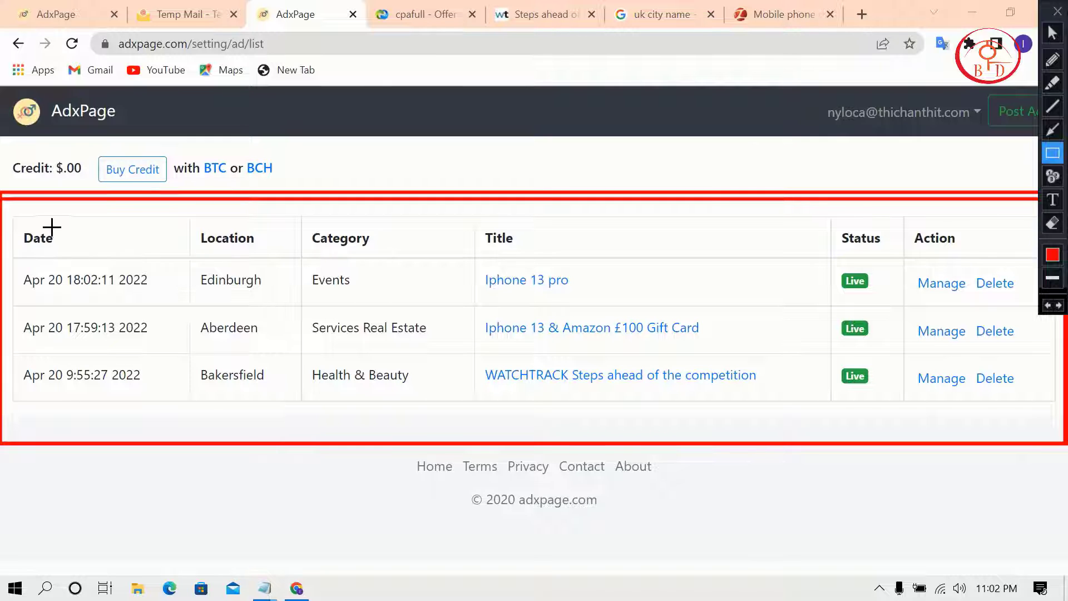
mouse_move(3, 189)
mouse_down()
mouse_move(281, 264)
mouse_move(978, 392)
mouse_move(1063, 444)
mouse_up()
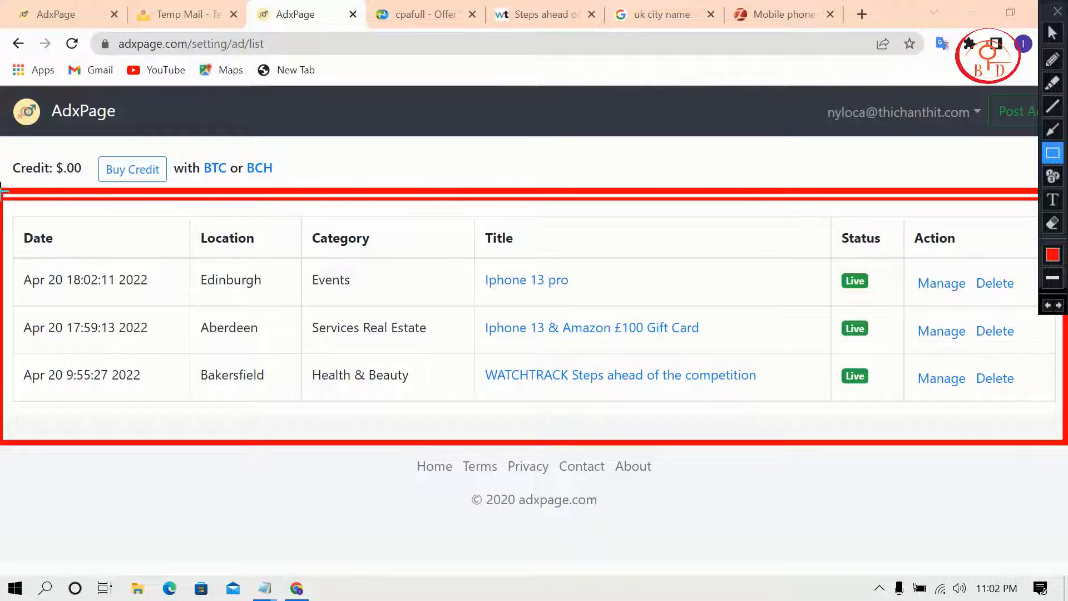
mouse_move(2, 189)
mouse_down()
mouse_move(376, 256)
mouse_move(1049, 423)
mouse_move(1063, 444)
mouse_up()
mouse_move(12, 193)
mouse_down()
mouse_move(309, 256)
mouse_move(830, 415)
mouse_move(1065, 441)
mouse_up()
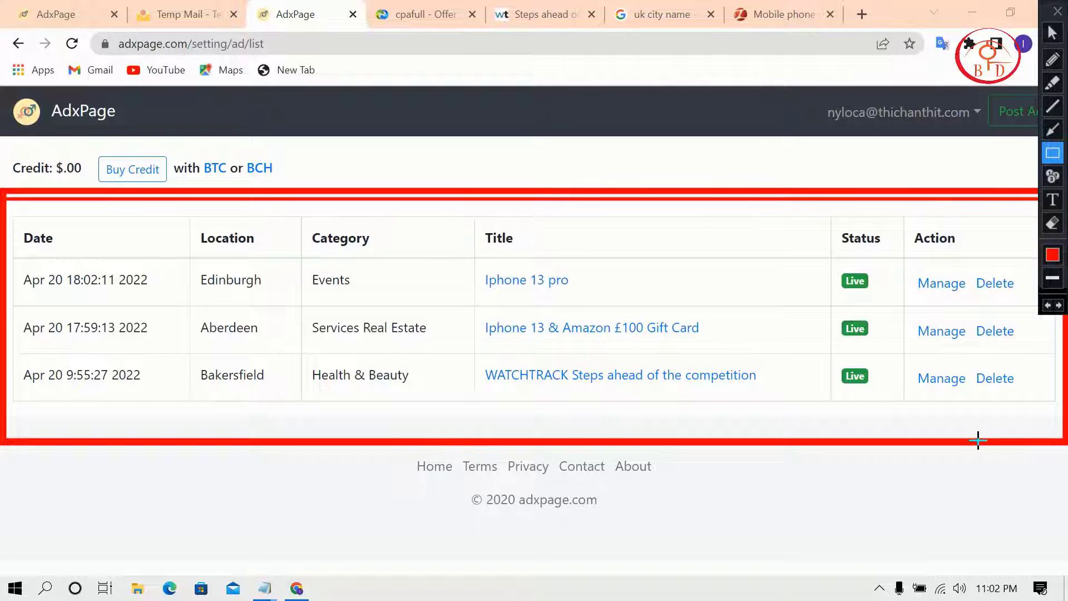
key(Escape)
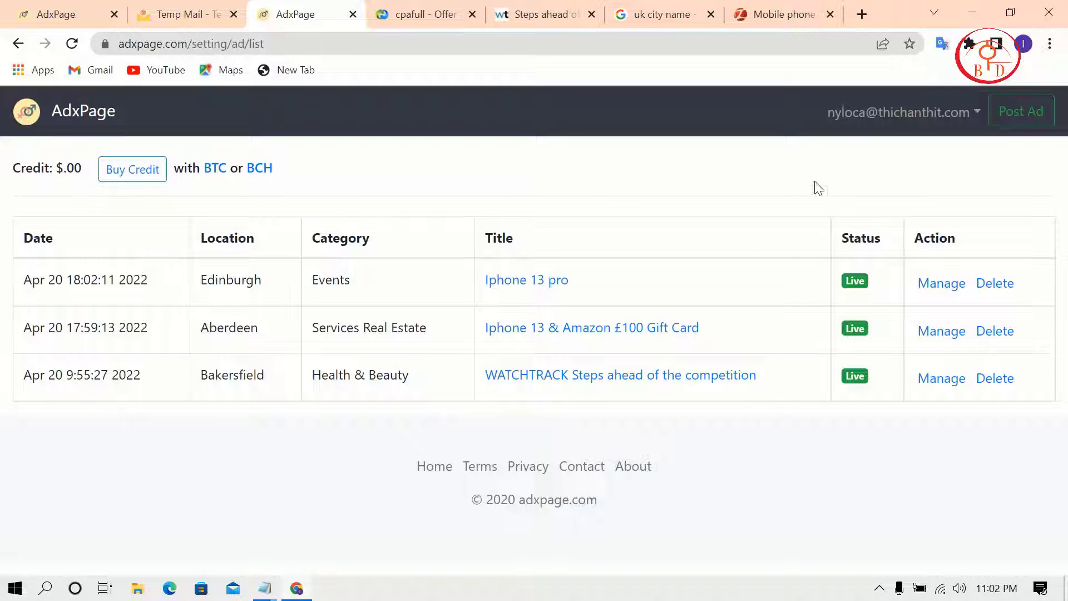
- Open the account's credit purchase page and view the Bitcoin payment option with its QR code and wallet address
click(915, 127)
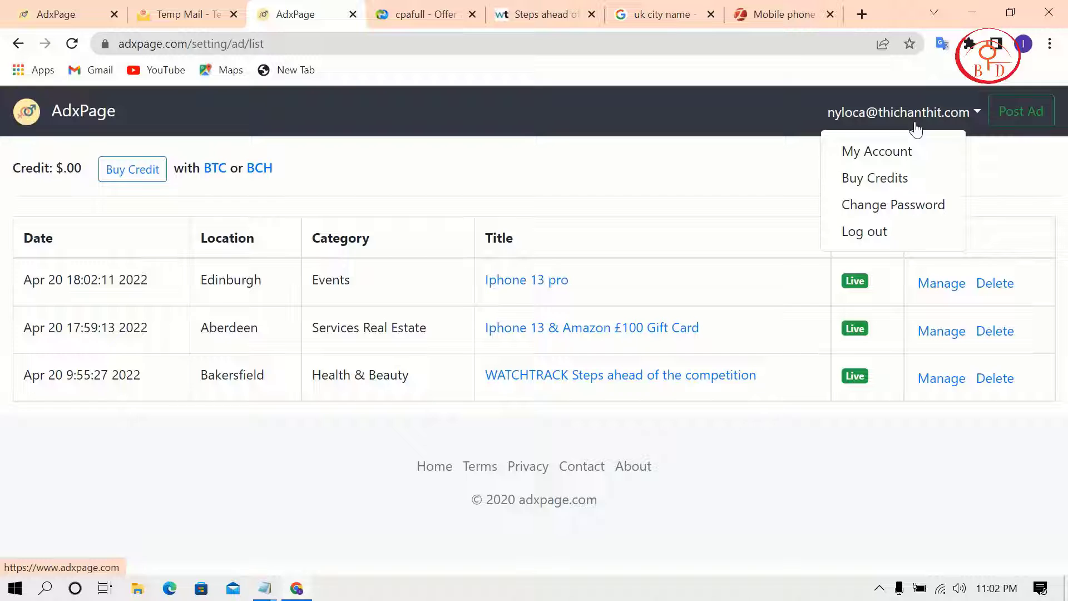
click(901, 178)
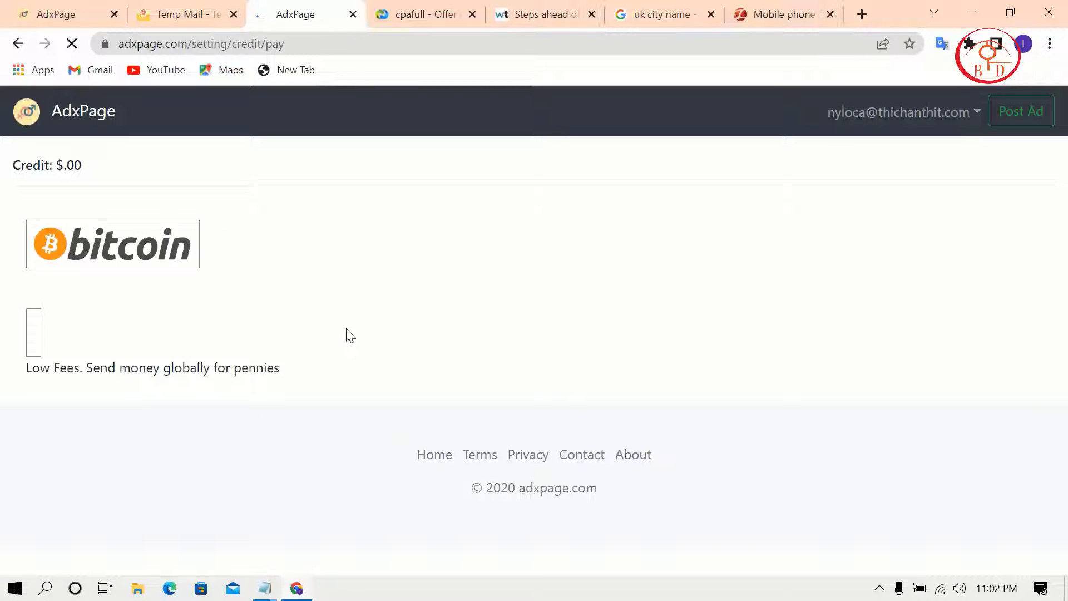
click(149, 261)
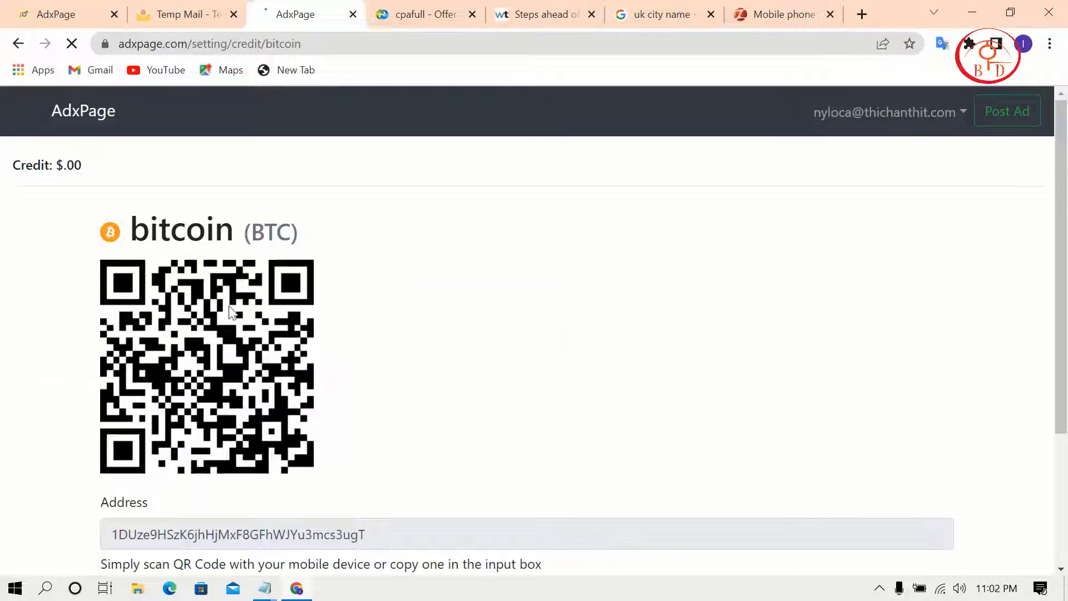
scroll(303, 348, down, 3)
scroll(304, 344, up, 3)
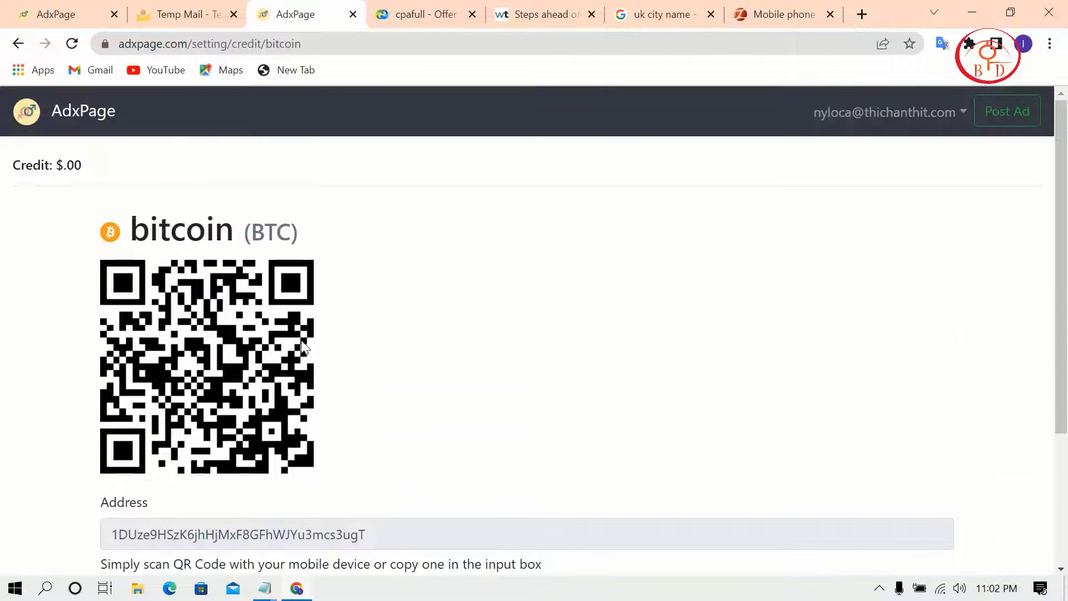
scroll(400, 302, down, 2)
scroll(717, 286, up, 2)
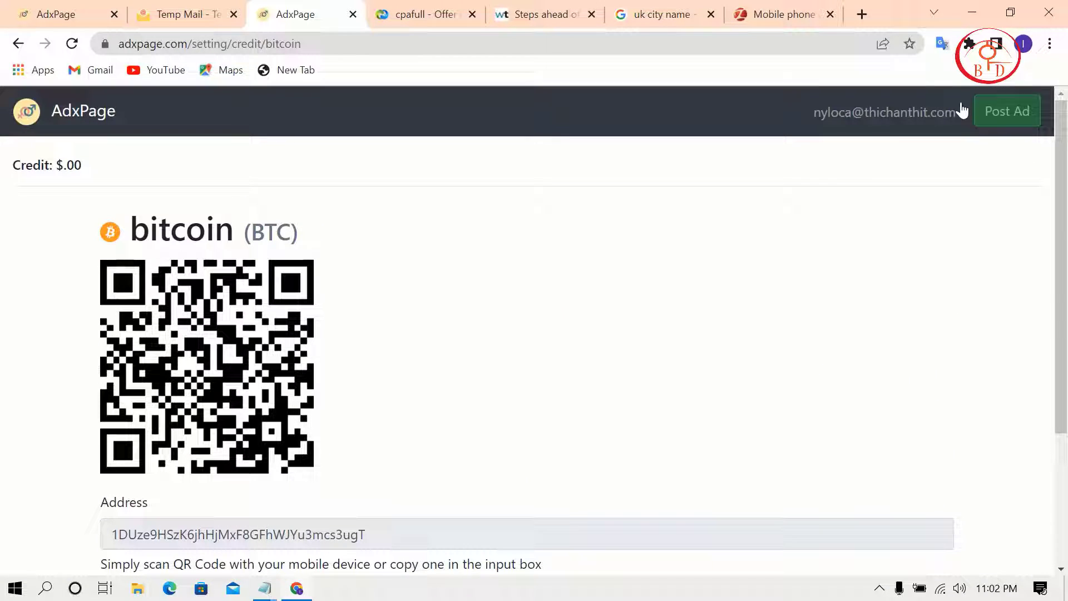
- Return to the account's list of posted ads, view the Iphone 13 pro ad from it, and go back to the list
click(885, 117)
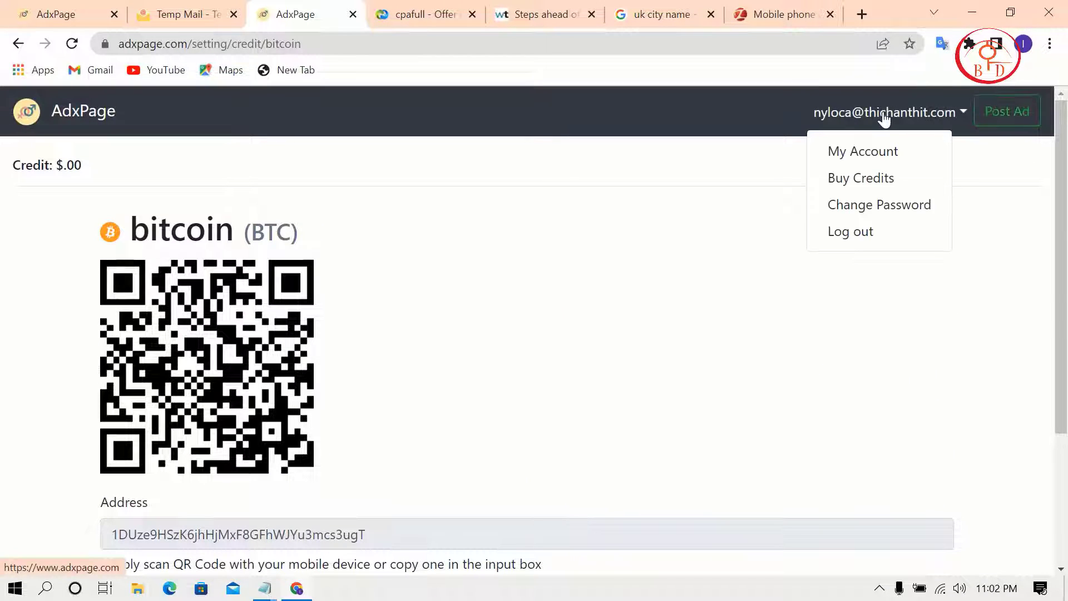
click(853, 157)
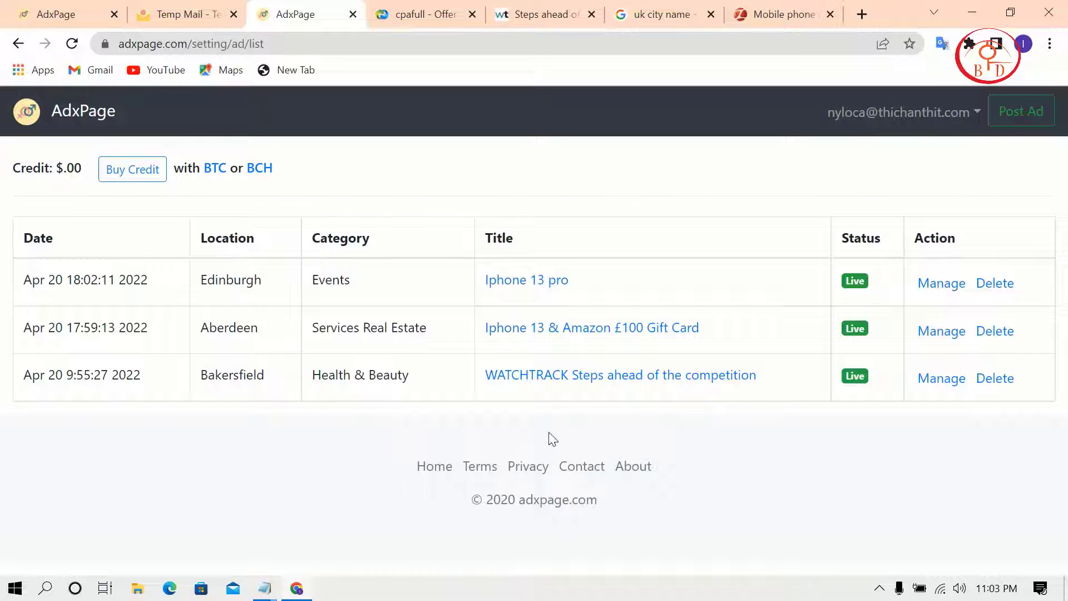
click(535, 281)
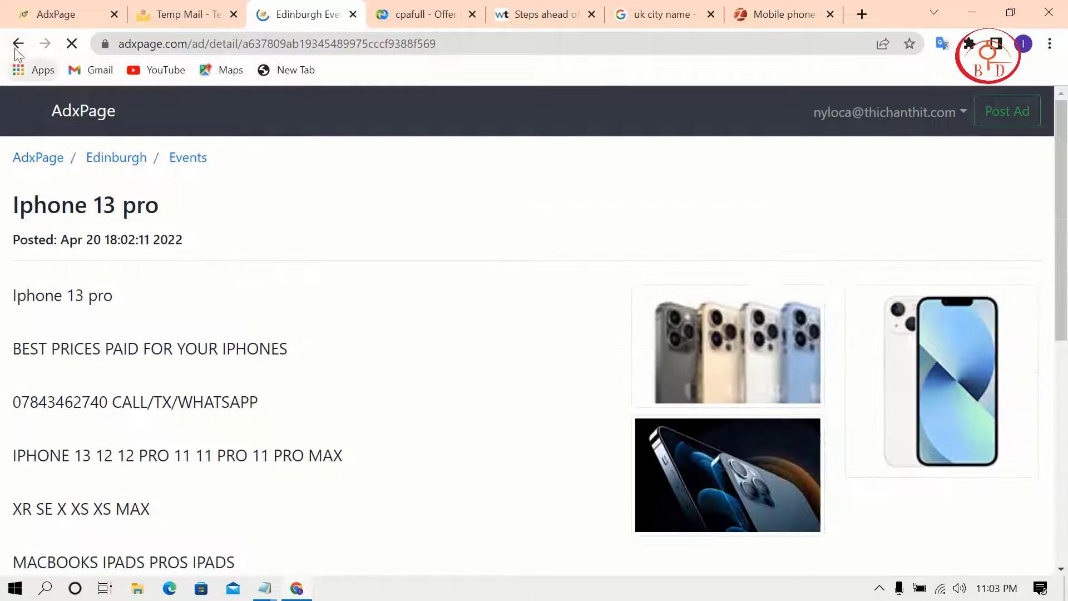
click(18, 45)
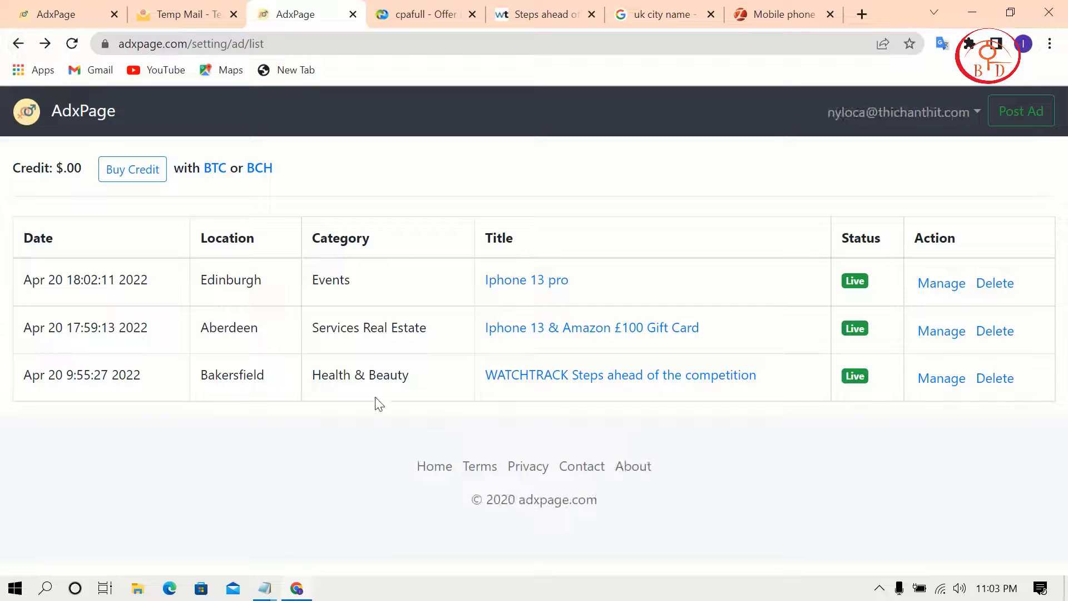